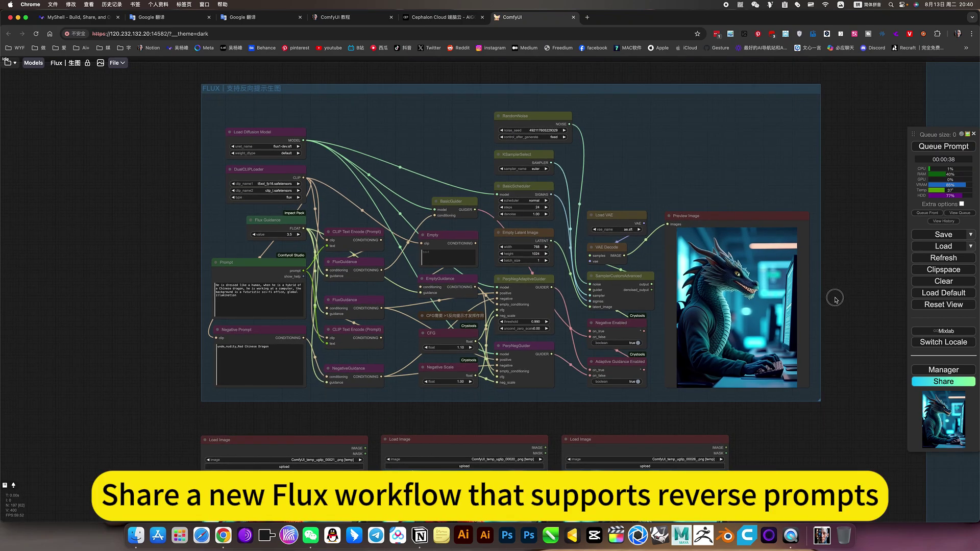
Look over the FLUX reverse-prompt workflow group and compare the three loaded dragon images below it.
scroll(835, 299, "up", 2)
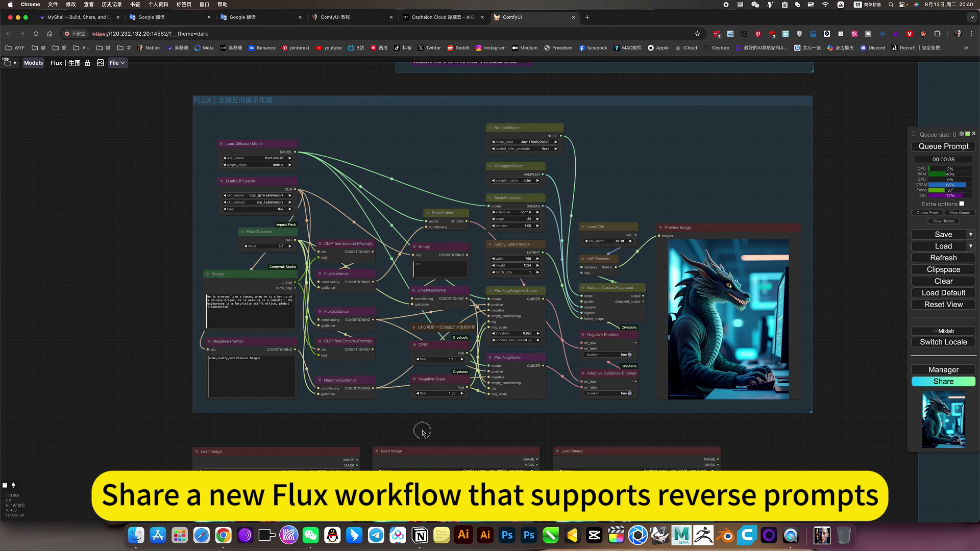
scroll(422, 429, "down", 2)
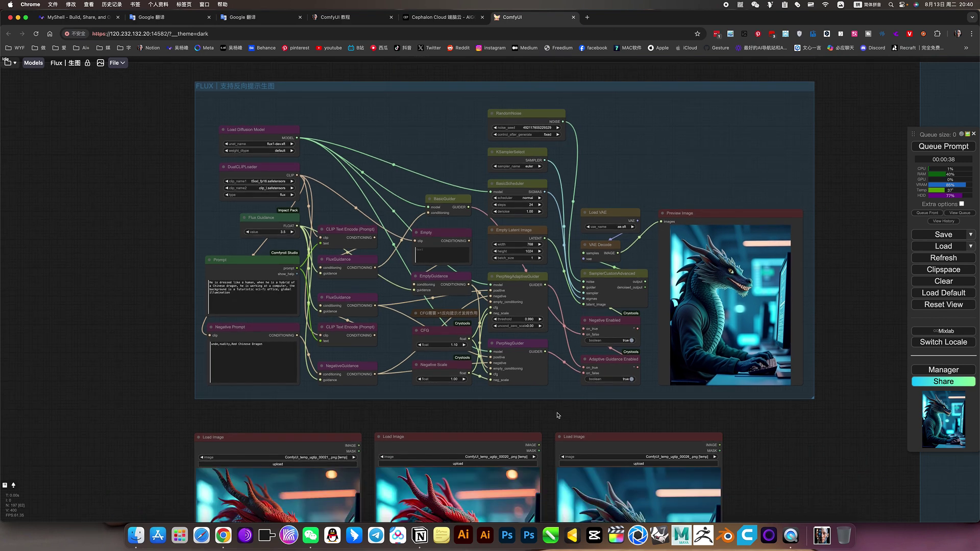
left_click_drag(561, 394, 572, 235)
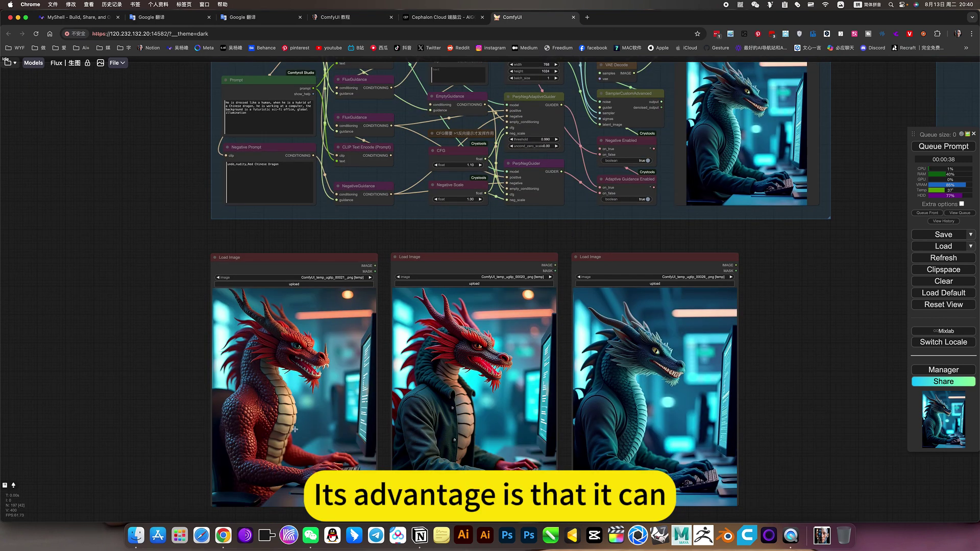
left_click_drag(136, 425, 144, 373)
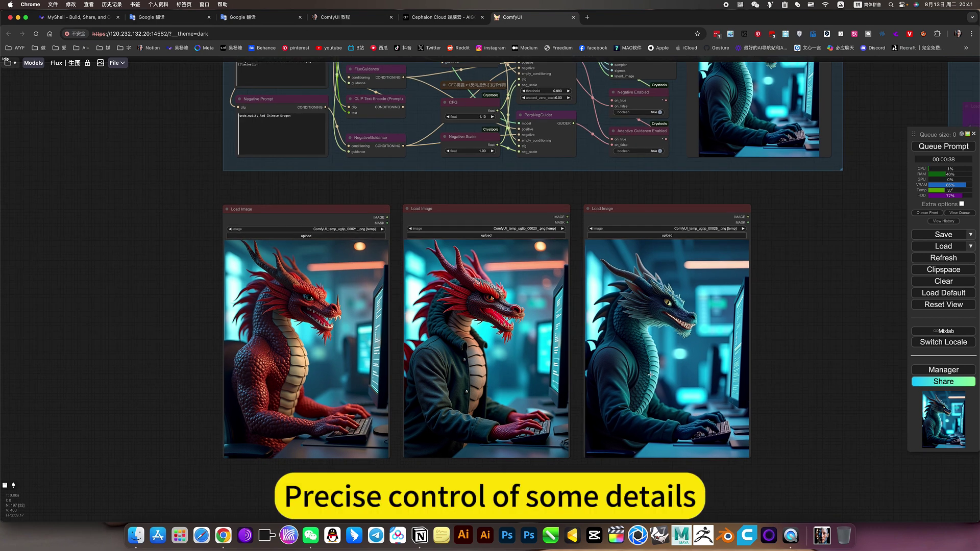
left_click_drag(823, 394, 815, 487)
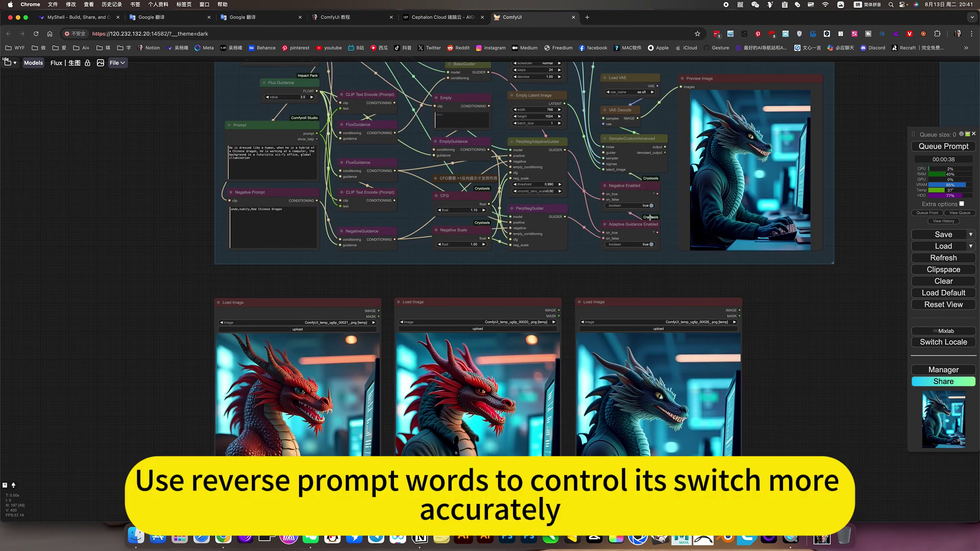
left_click_drag(549, 279, 578, 310)
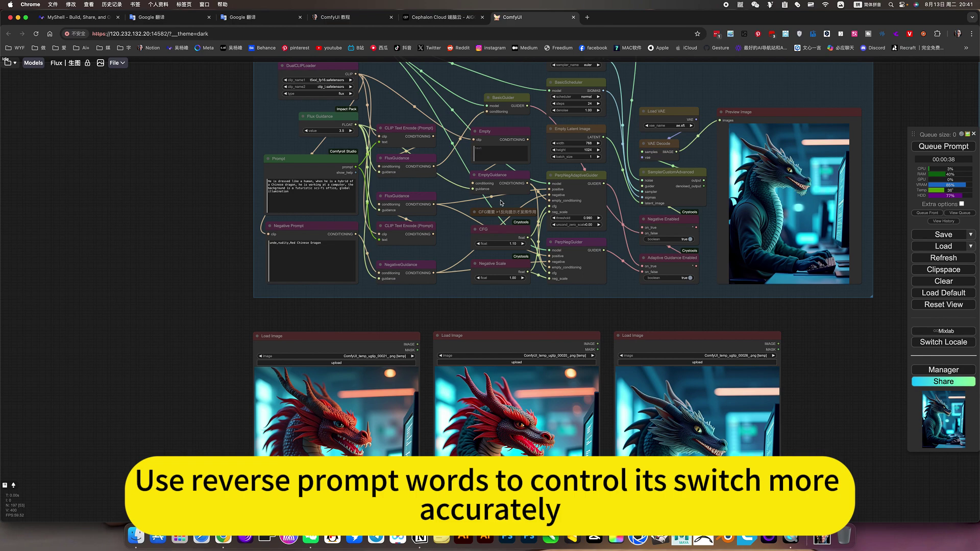
Examine the CFG and Negative Scale nodes and the CFG note, including how they connect to the guiders.
scroll(501, 202, "up", 12)
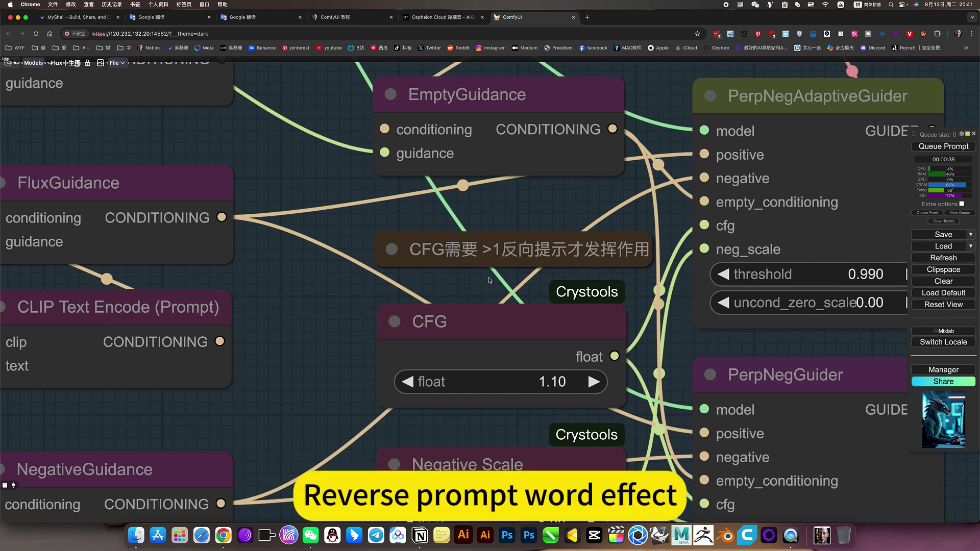
scroll(428, 290, "down", 5)
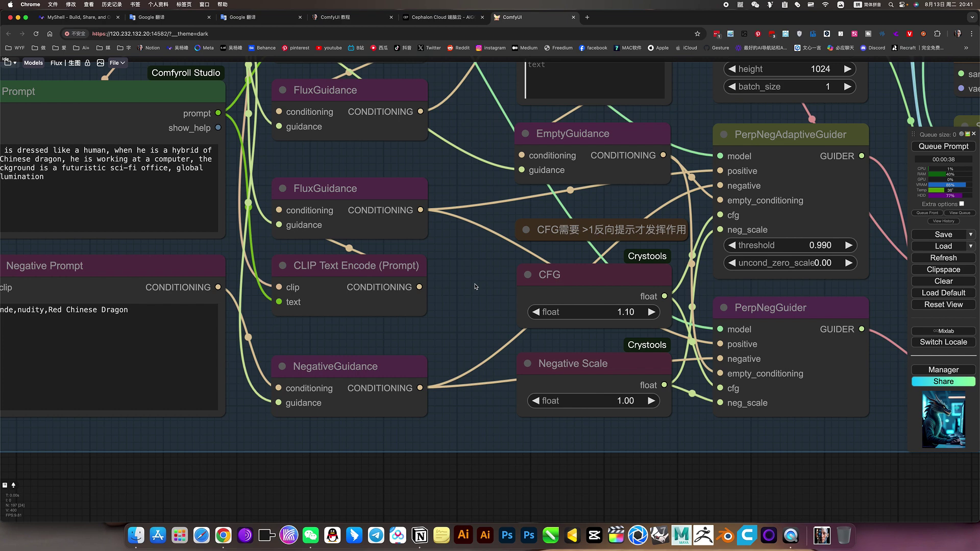
scroll(476, 290, "down", 4)
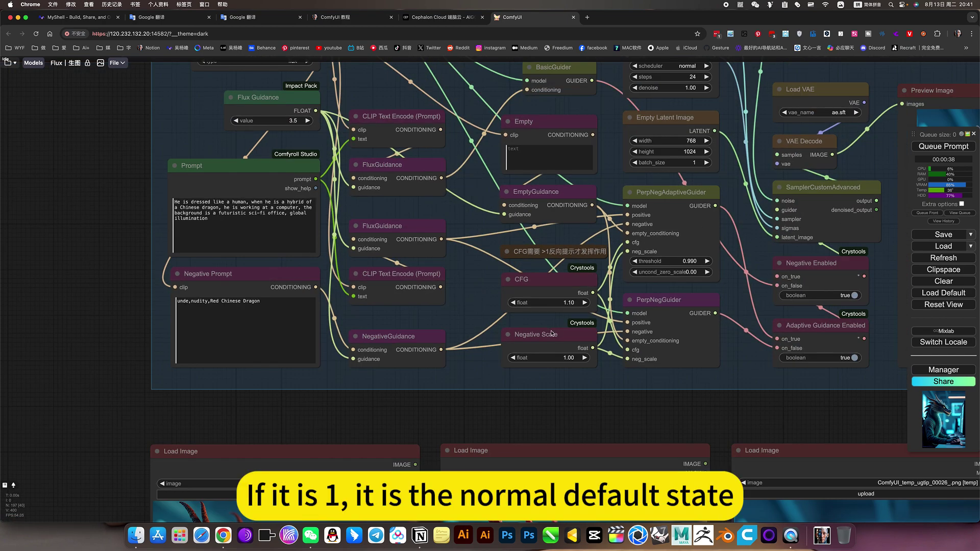
scroll(592, 393, "down", 4)
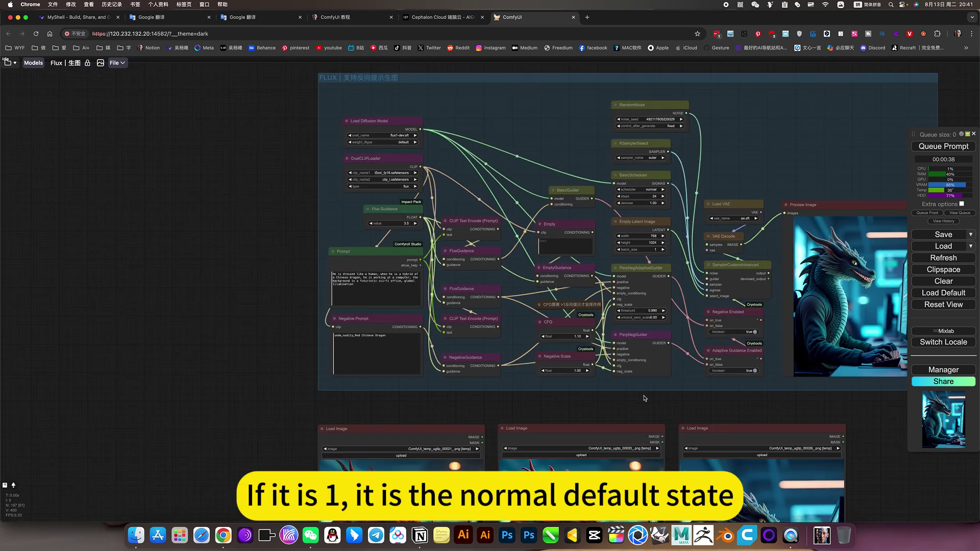
left_click_drag(647, 401, 644, 407)
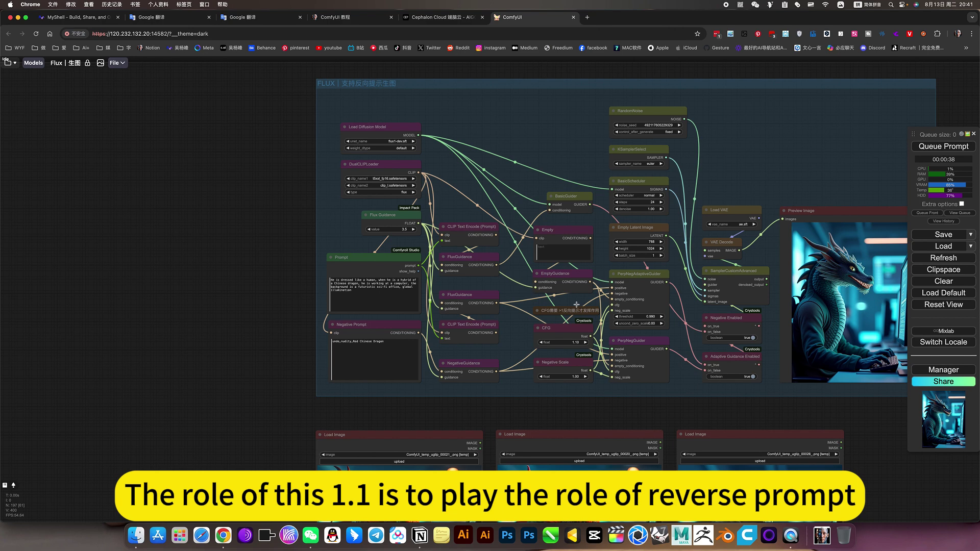
In the Load Diffusion Model node, choose flux1-dev.sft as the unet and default as the weight dtype.
scroll(410, 123, "up", 5)
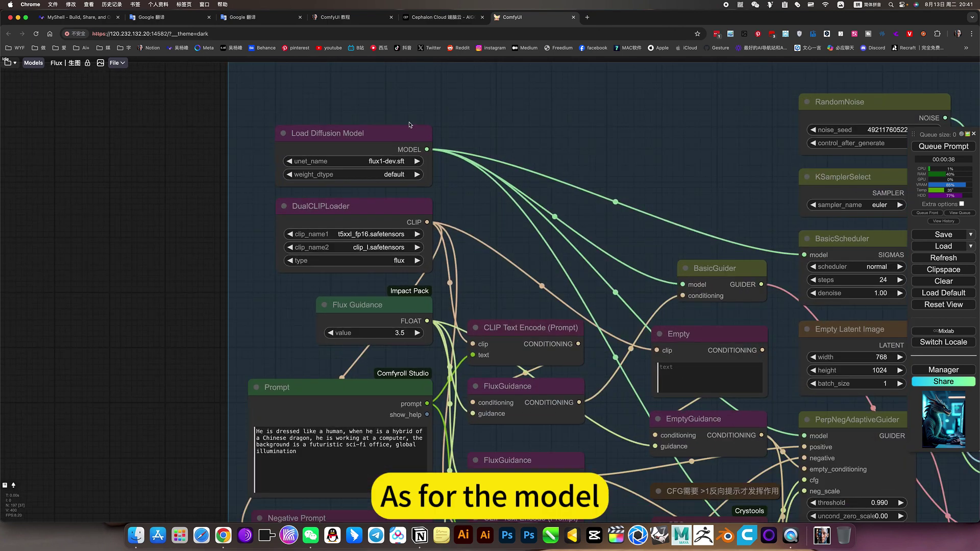
left_click(399, 176)
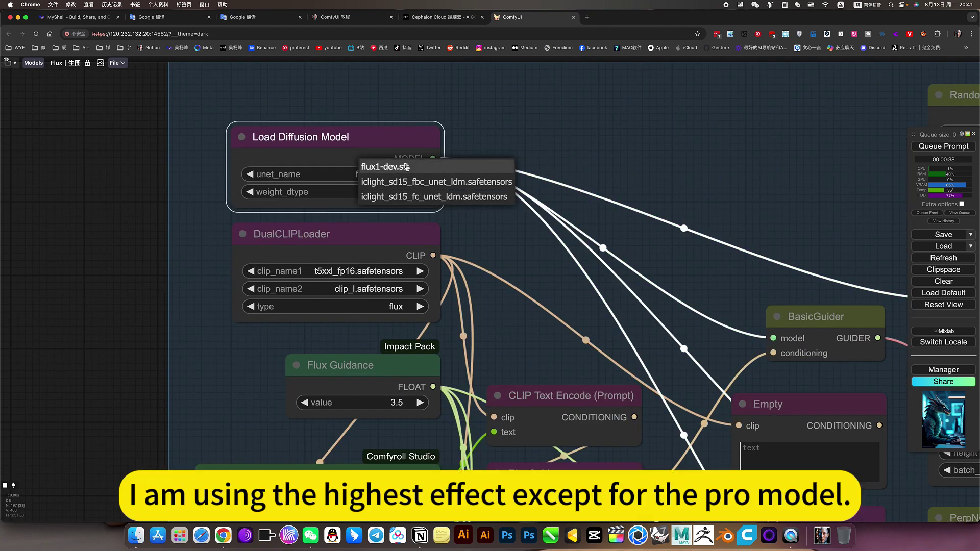
left_click(388, 163)
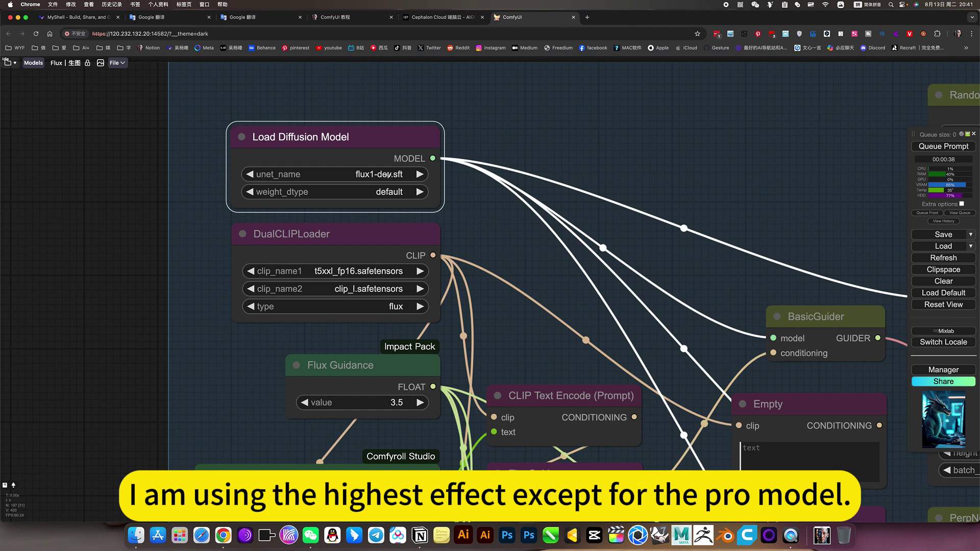
scroll(389, 175, "down", 1)
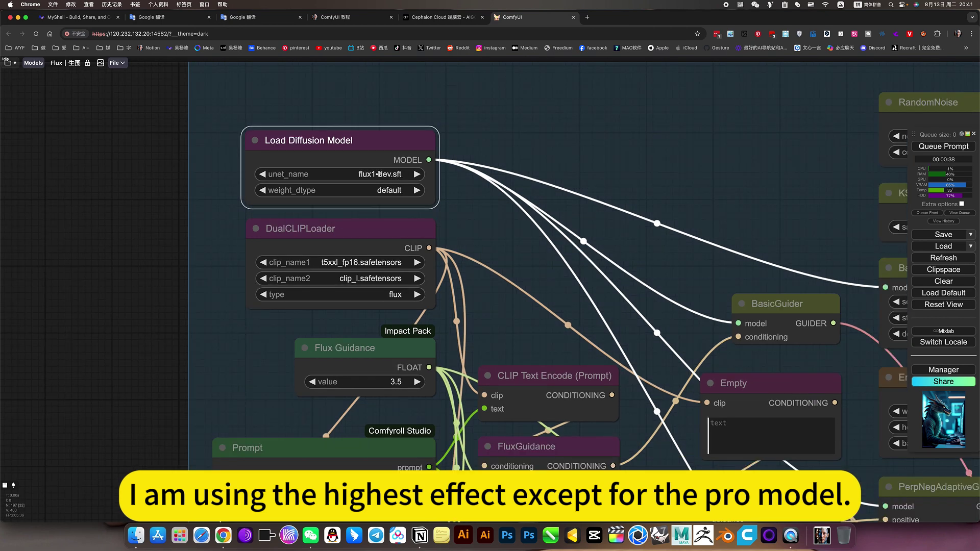
left_click(400, 192)
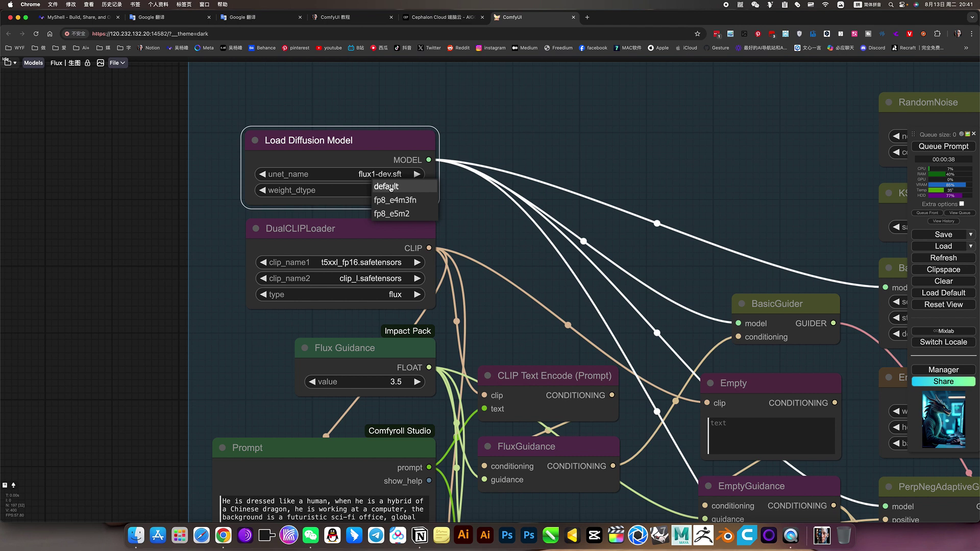
left_click(391, 187)
left_click(411, 190)
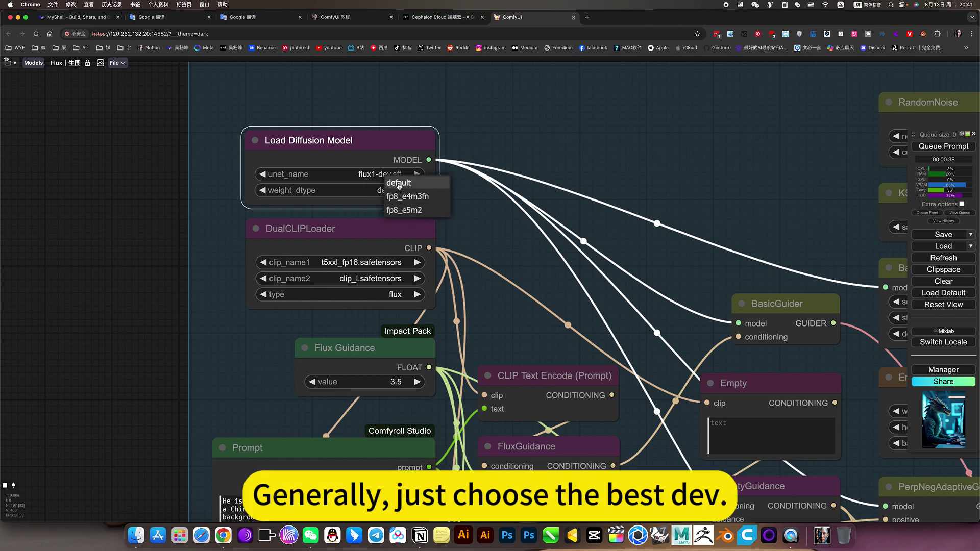
left_click(398, 184)
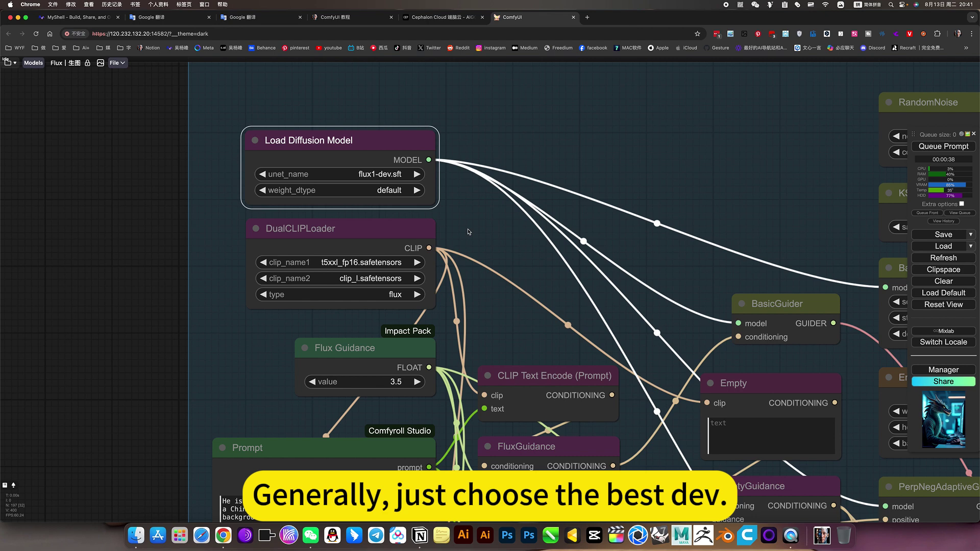
Check the model options for clip_name1 in the DualCLIPLoader node, then review the whole reverse-prompt group.
left_click(393, 262)
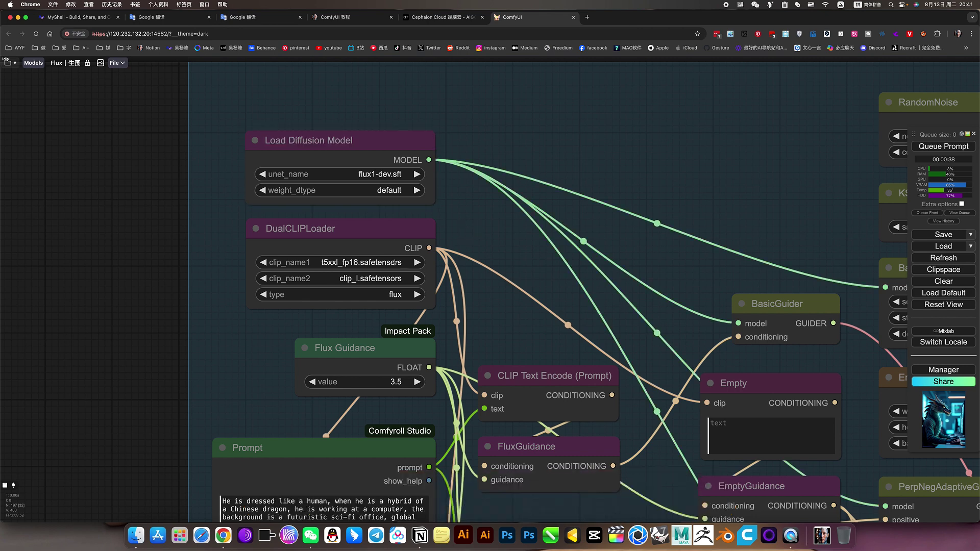
left_click(507, 269)
scroll(504, 241, "down", 5)
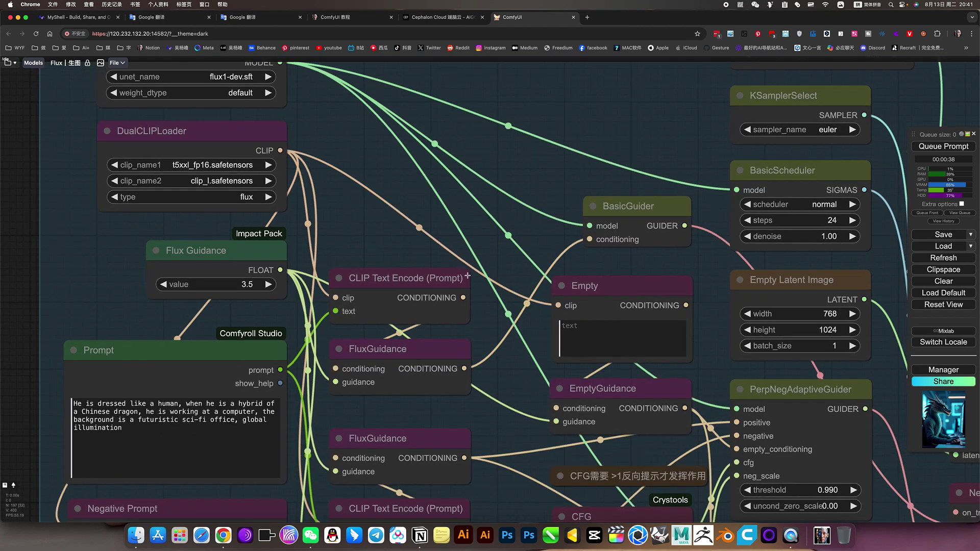
scroll(516, 316, "down", 3)
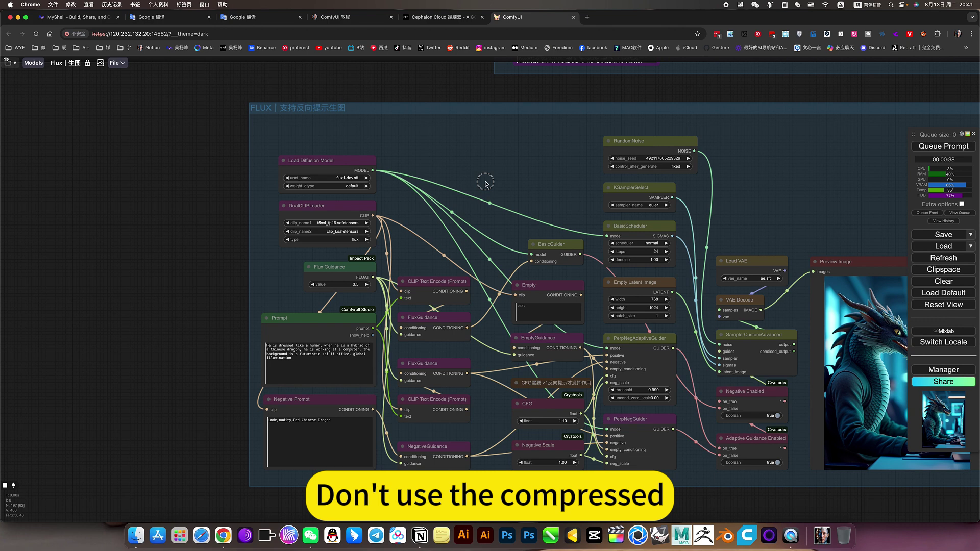
scroll(546, 323, "up", 2)
mouse_move(658, 503)
left_mouse_down()
mouse_move(681, 474)
mouse_move(653, 488)
left_mouse_up()
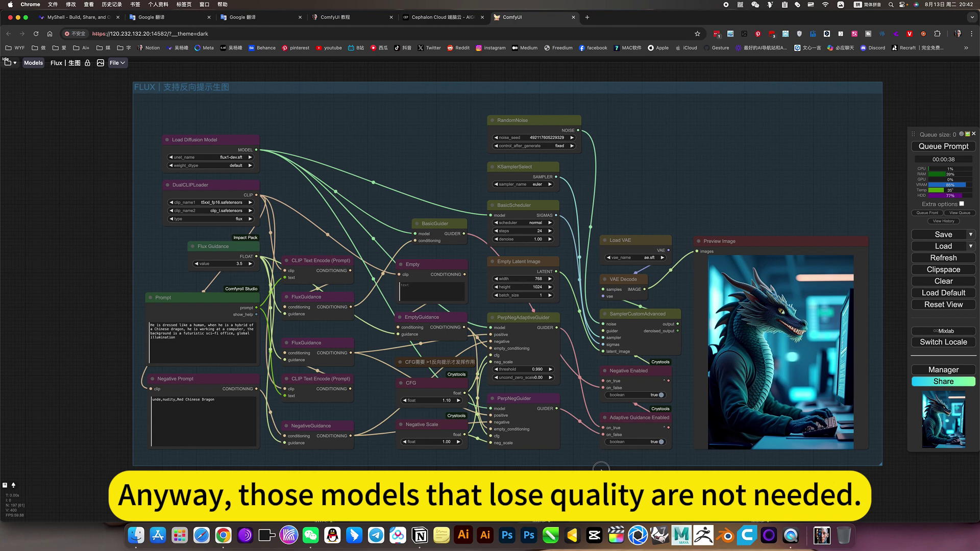
left_click_drag(599, 464, 646, 465)
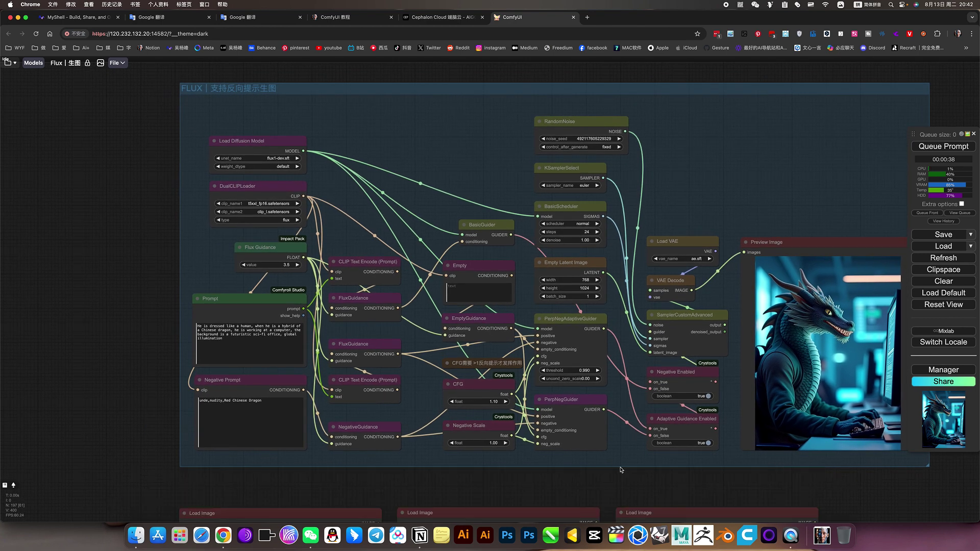
Survey all the other FLUX workflow groups on the canvas around the reverse-prompt group.
scroll(620, 470, "down", 5)
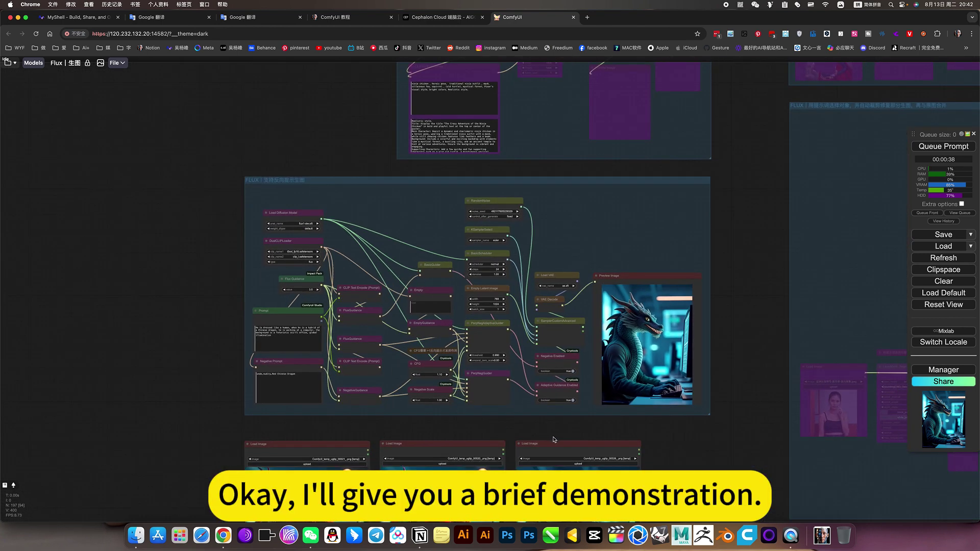
scroll(527, 435, "down", 10)
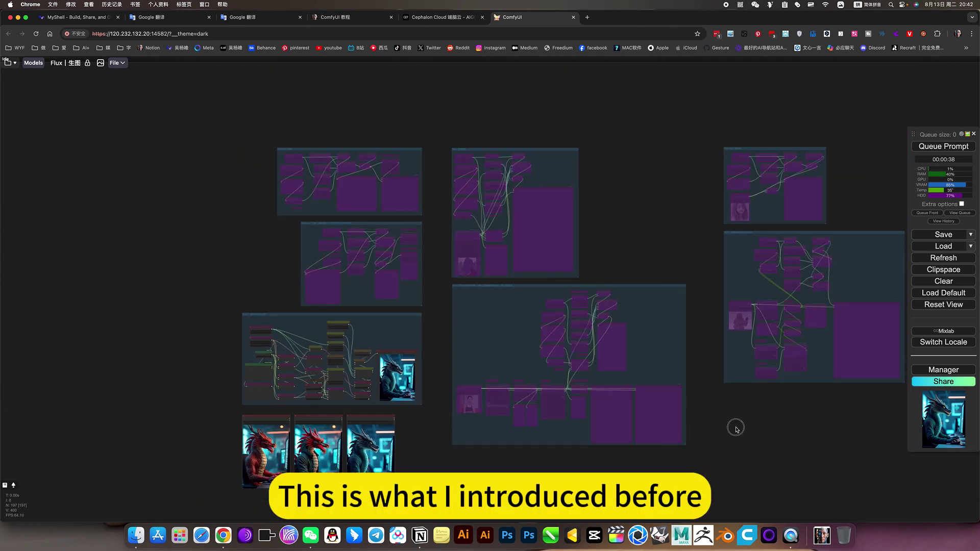
left_click_drag(735, 428, 622, 453)
left_click_drag(846, 430, 724, 427)
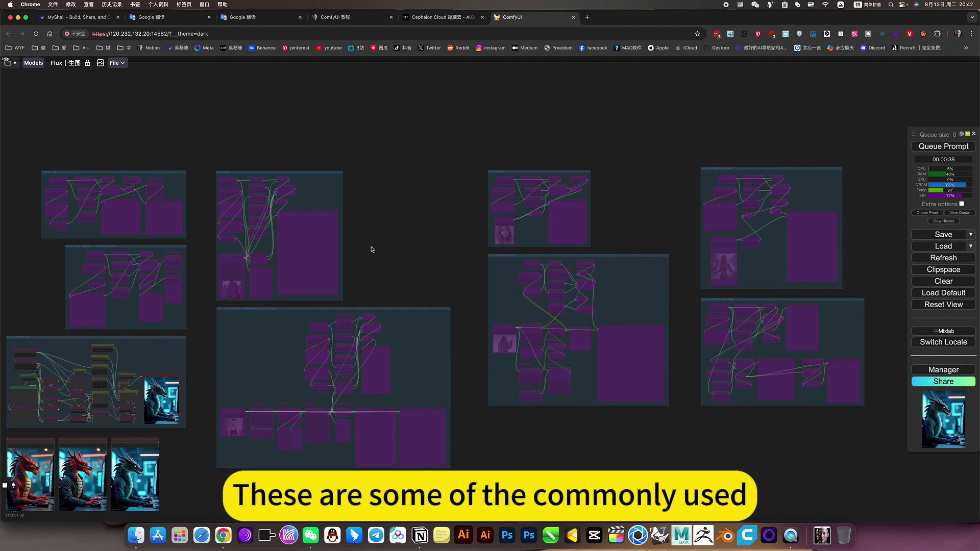
left_click_drag(372, 247, 394, 240)
Examine the FLUX repair groups: prompt-based object selection with automatic cropping, and the manual partial-edit group above it.
scroll(393, 240, "up", 5)
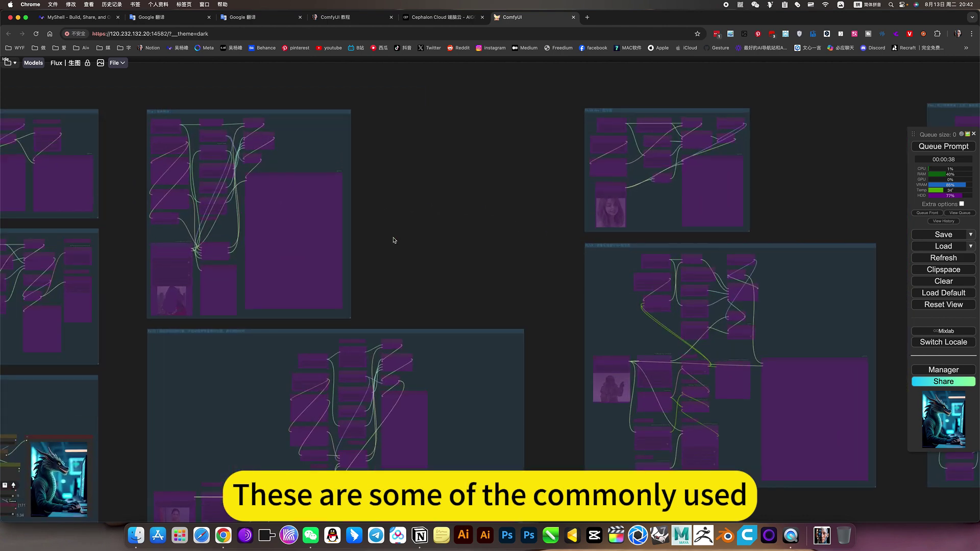
scroll(744, 236, "left", 8)
scroll(453, 354, "up", 10)
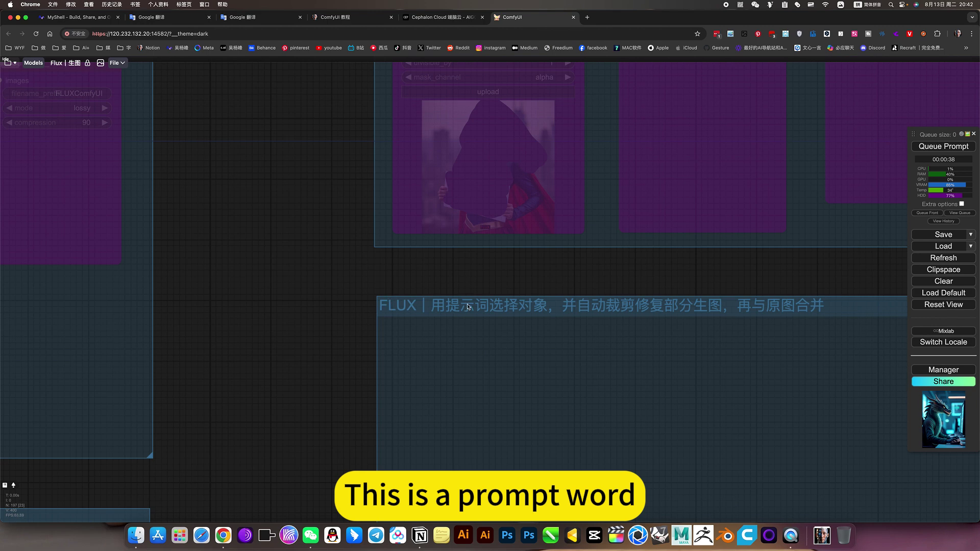
scroll(626, 323, "down", 8)
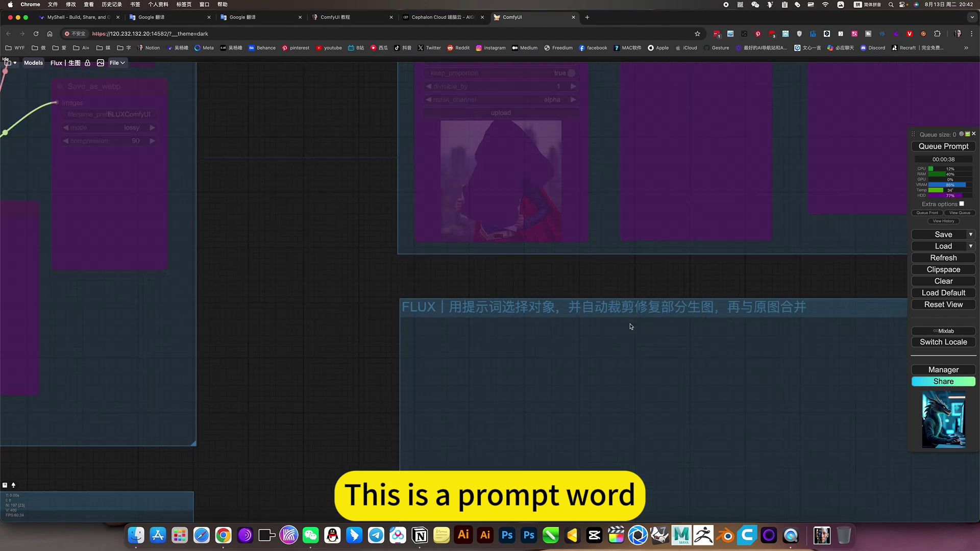
scroll(630, 327, "down", 5)
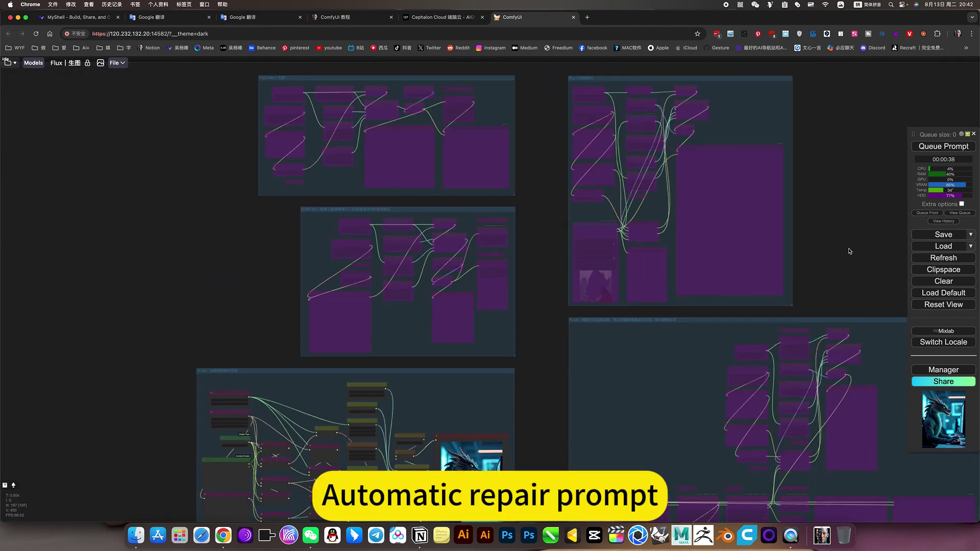
scroll(715, 221, "up", 4)
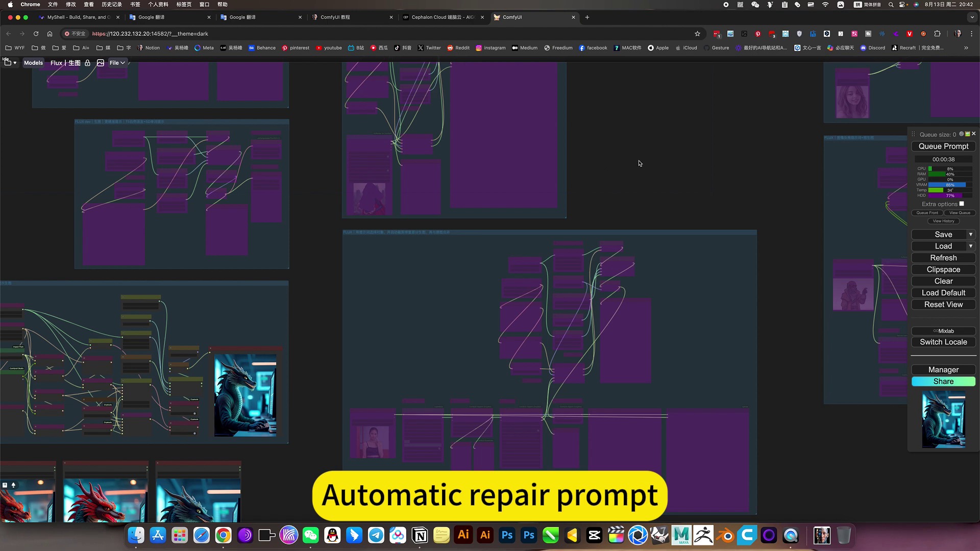
left_click_drag(640, 163, 722, 404)
scroll(516, 259, "up", 6)
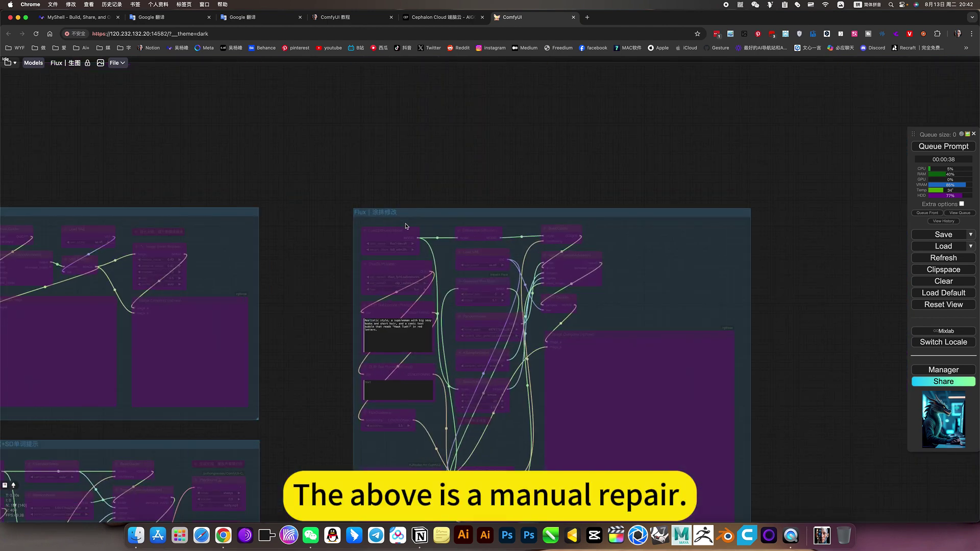
scroll(823, 379, "down", 4)
Inspect the FLUX dev image-generation group that combines T5 natural language with SD word prompts.
left_click_drag(825, 380, 853, 201)
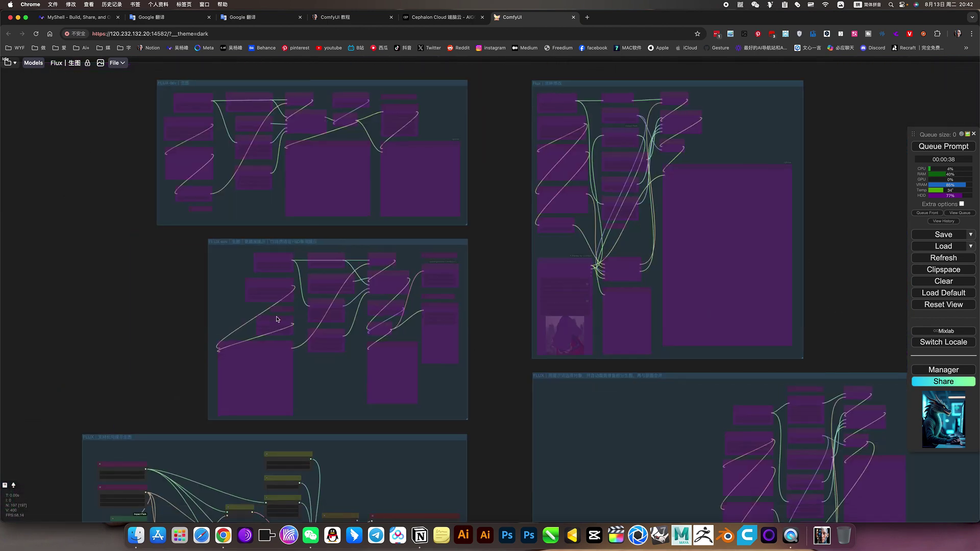
scroll(205, 254, "up", 1)
scroll(206, 255, "up", 3)
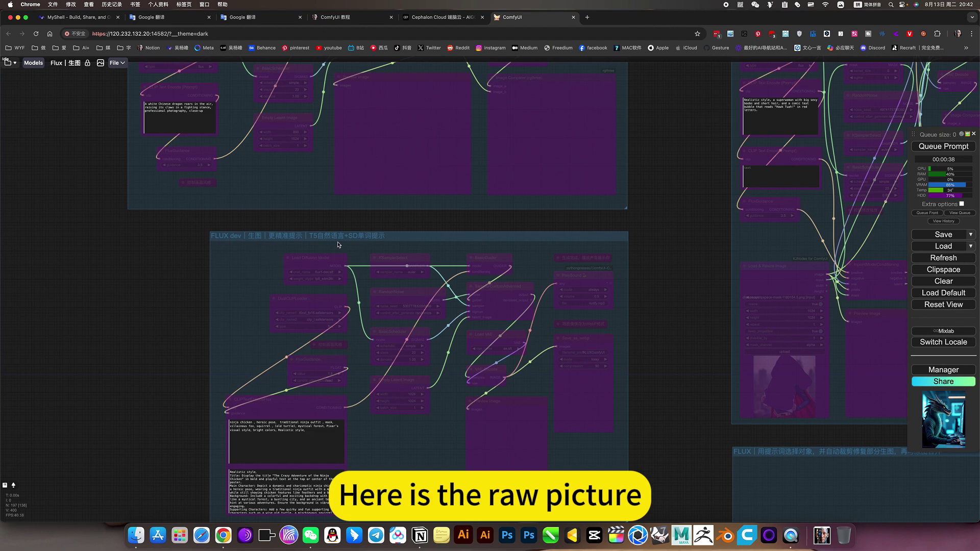
left_click_drag(162, 408, 292, 324)
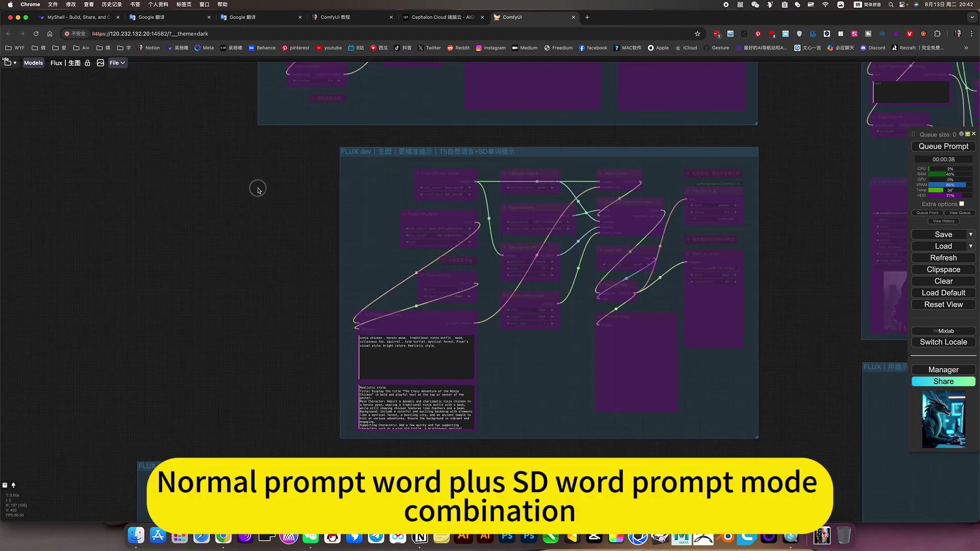
Inspect the basic FLUX dev image-generation group, followed by the basic FLUX dev image-to-image group.
left_click_drag(258, 187, 258, 424)
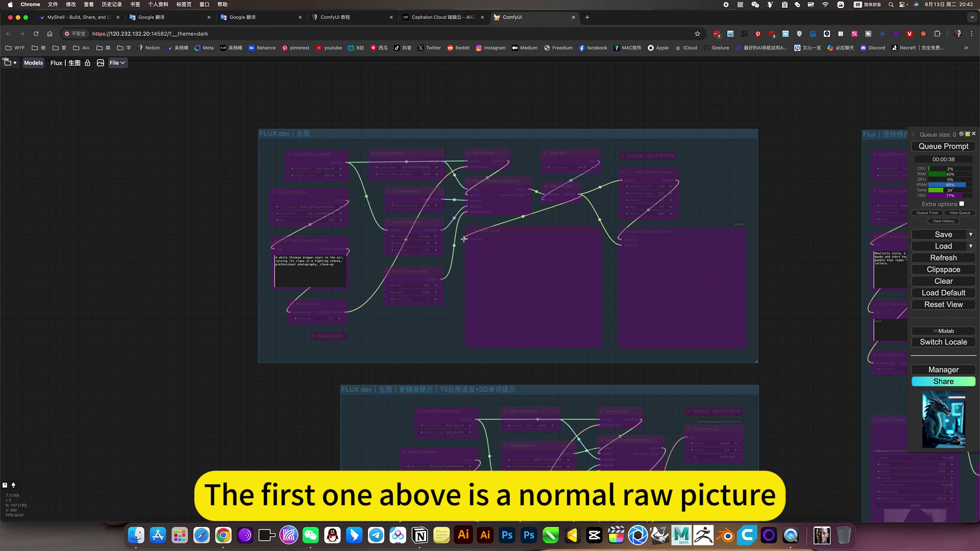
left_click_drag(814, 360, 129, 187)
scroll(391, 259, "down", 4)
left_click_drag(653, 302, 256, 322)
left_click_drag(428, 228, 339, 352)
scroll(465, 226, "up", 2)
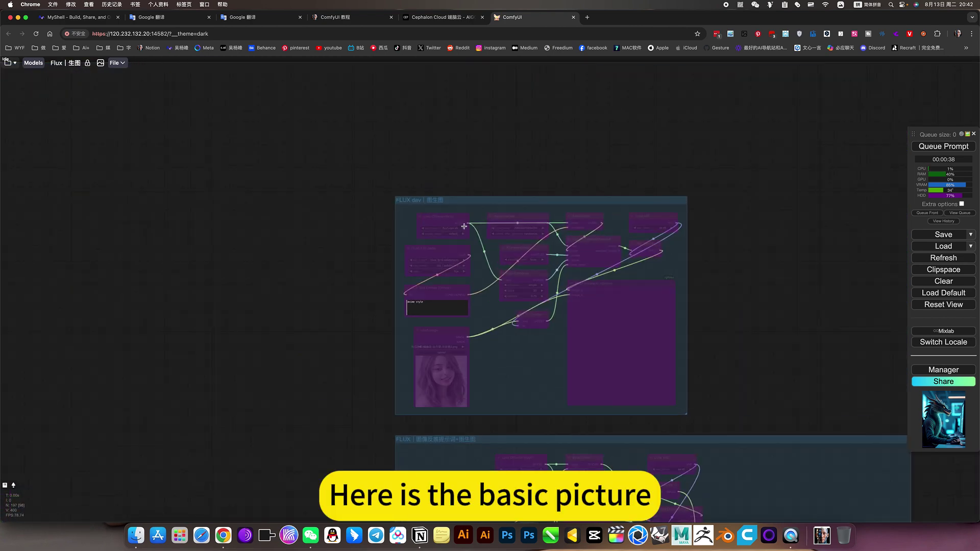
scroll(464, 226, "up", 4)
scroll(532, 293, "down", 5)
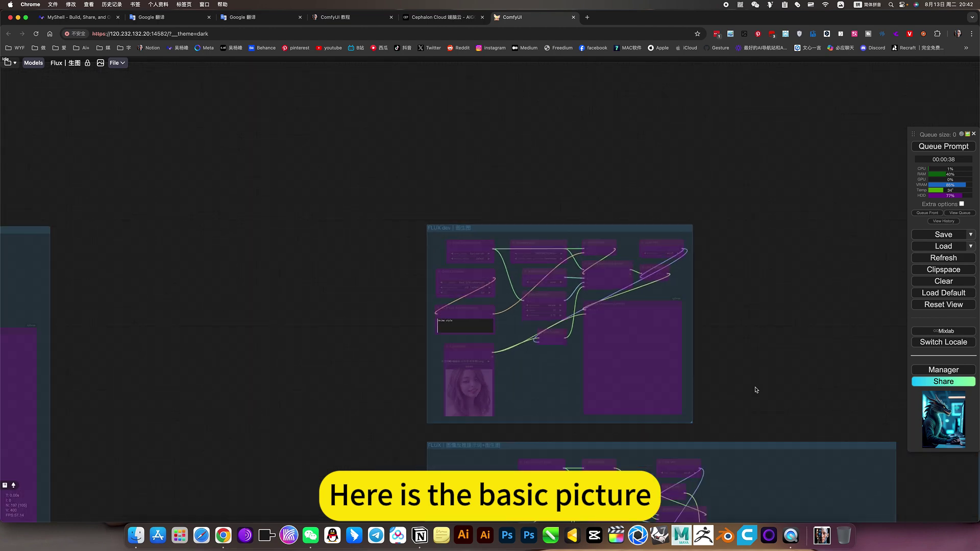
Examine the FLUX group that combines reverse-engineered image prompts with image-to-image generation.
left_click_drag(756, 390, 682, 164)
scroll(469, 347, "up", 6)
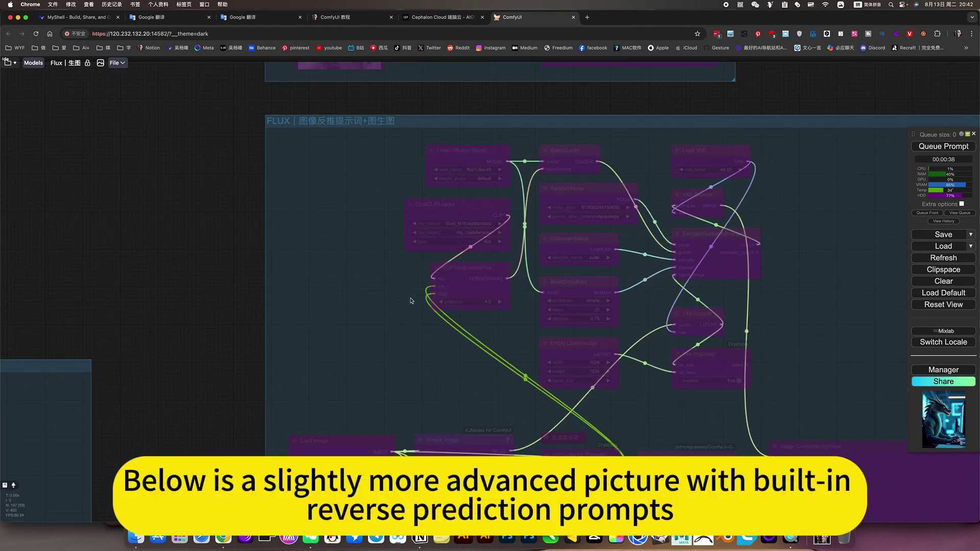
scroll(514, 352, "down", 5)
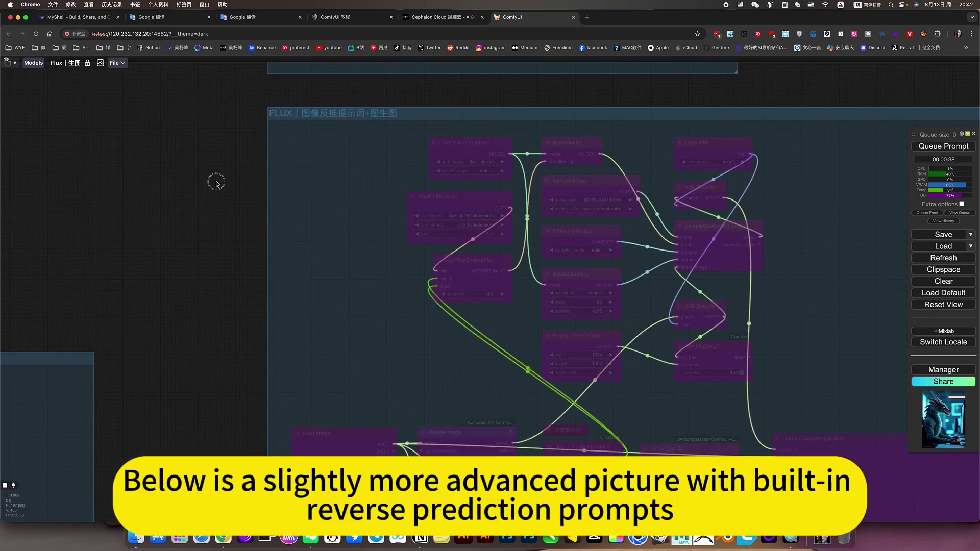
scroll(706, 386, "down", 10)
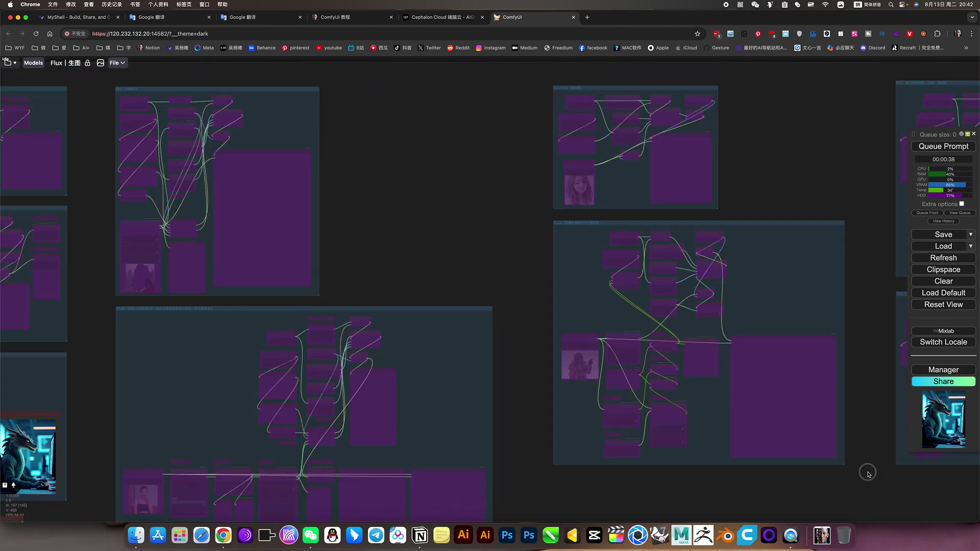
Inspect the basic version of the Flux high-resolution repair group, from its prompt nodes to the image comparison.
left_click_drag(868, 473, 505, 480)
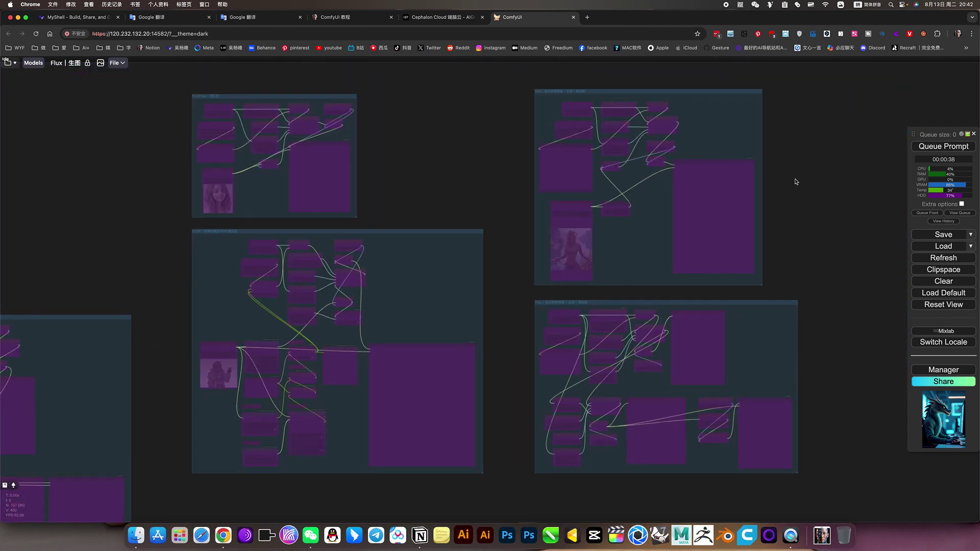
left_click_drag(789, 223, 773, 297)
scroll(603, 211, "up", 1)
scroll(603, 211, "up", 5)
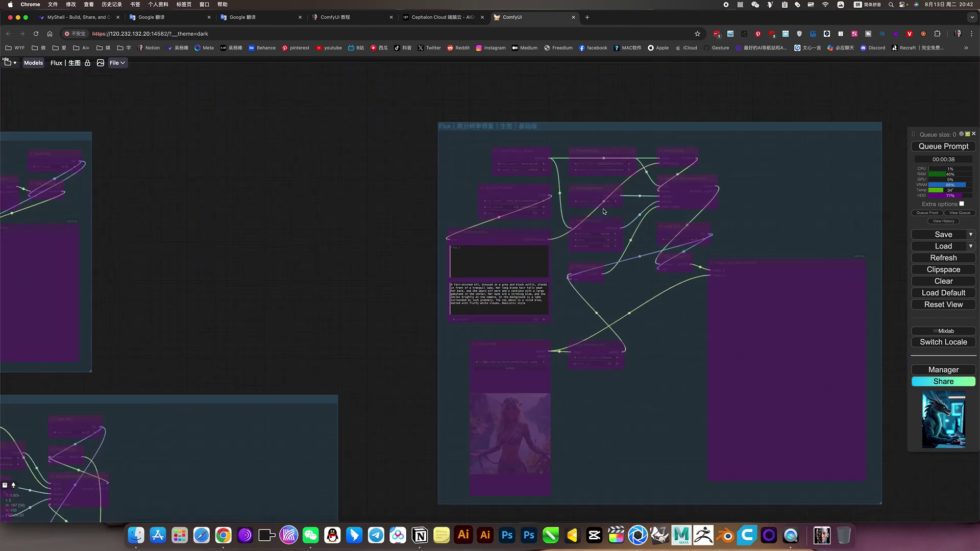
scroll(604, 211, "up", 4)
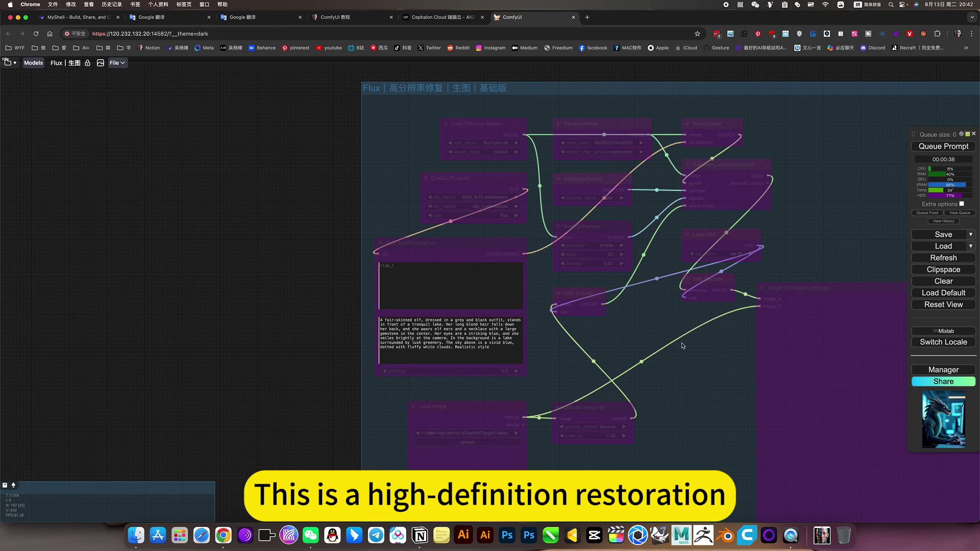
scroll(562, 188, "down", 6)
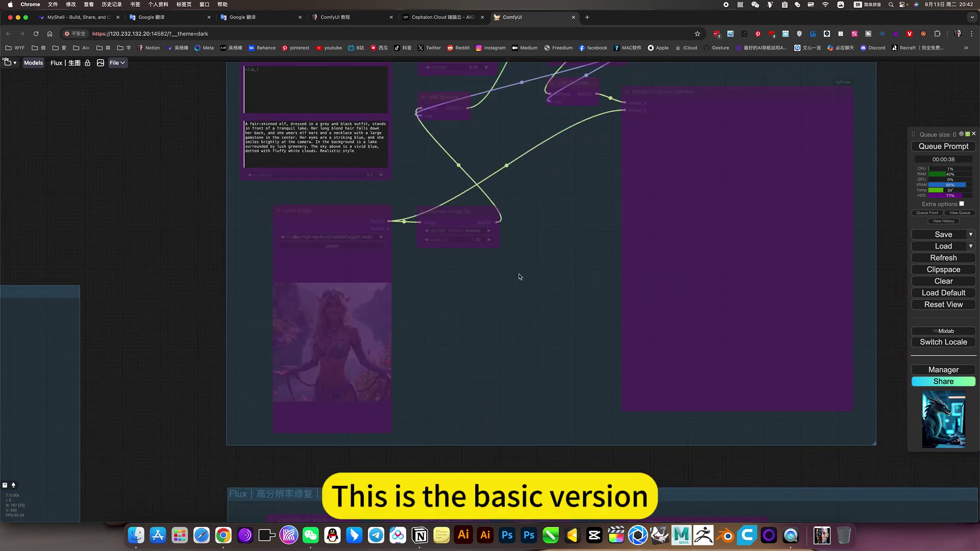
Examine the advanced Flux high-resolution repair group, including its second sampling pass and upscale-model nodes.
scroll(559, 328, "down", 6)
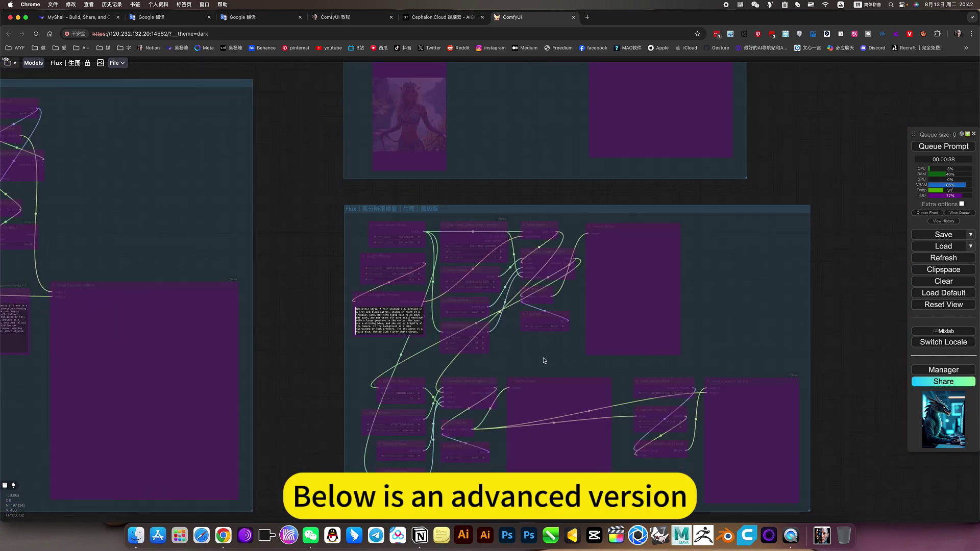
scroll(615, 329, "up", 4)
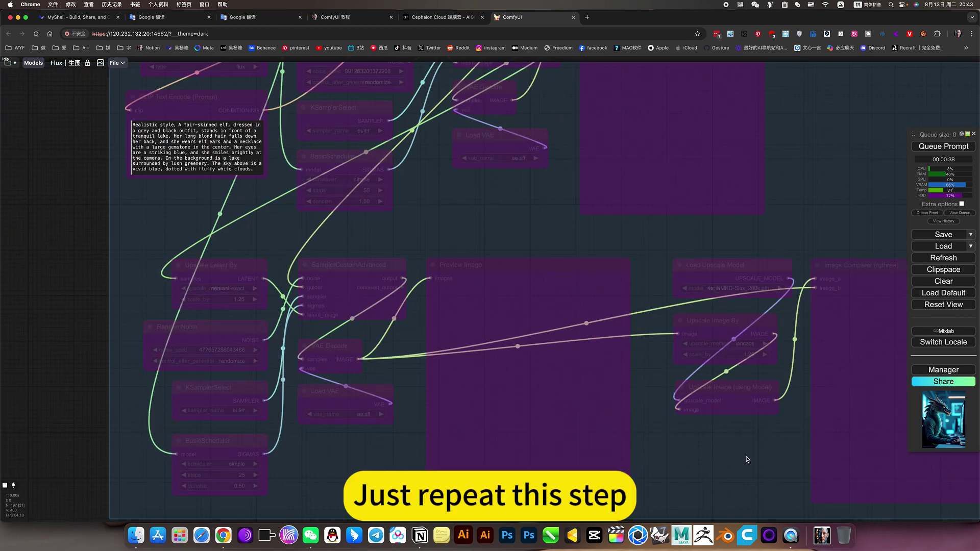
scroll(619, 432, "down", 5)
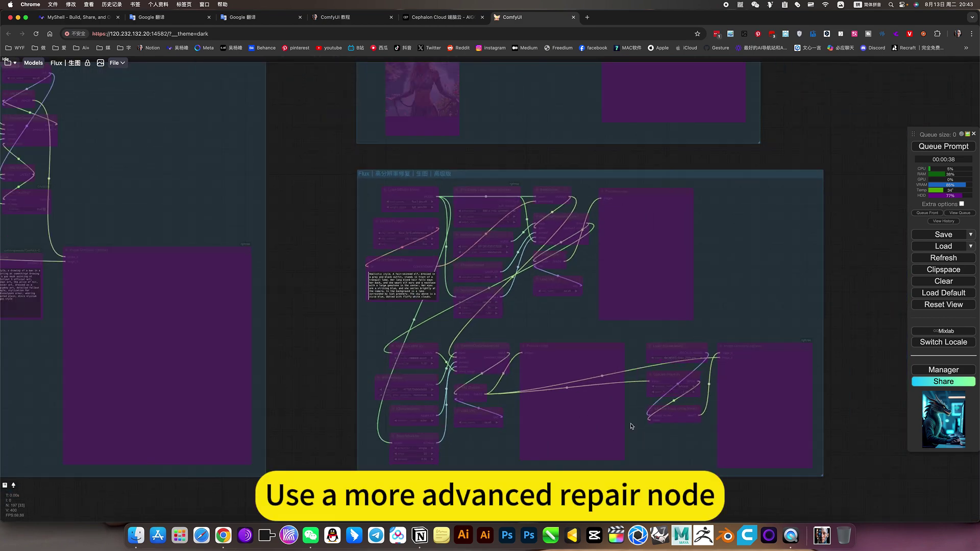
scroll(632, 404, "down", 6)
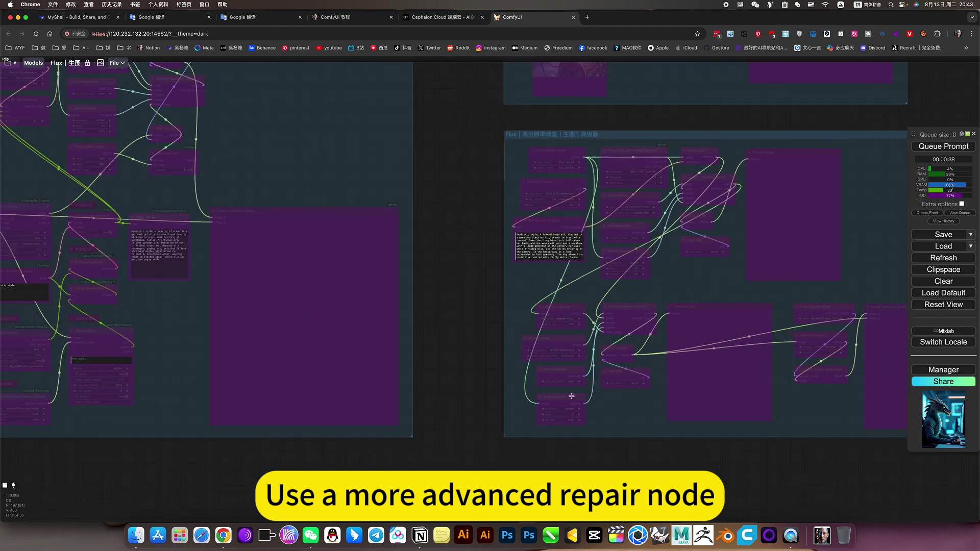
scroll(571, 396, "down", 2)
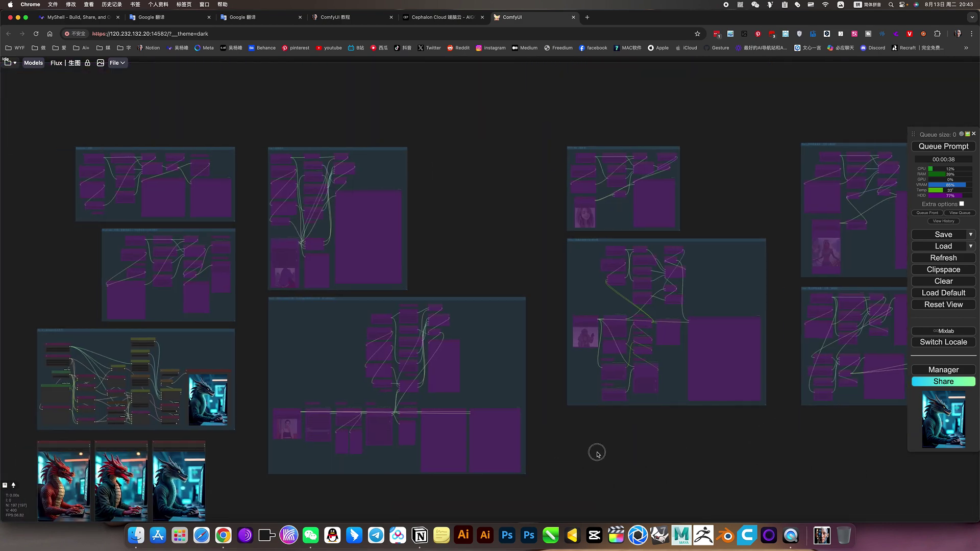
Return across the workflow groups to the FLUX group supporting negative prompts and review its title.
left_click_drag(597, 453, 743, 447)
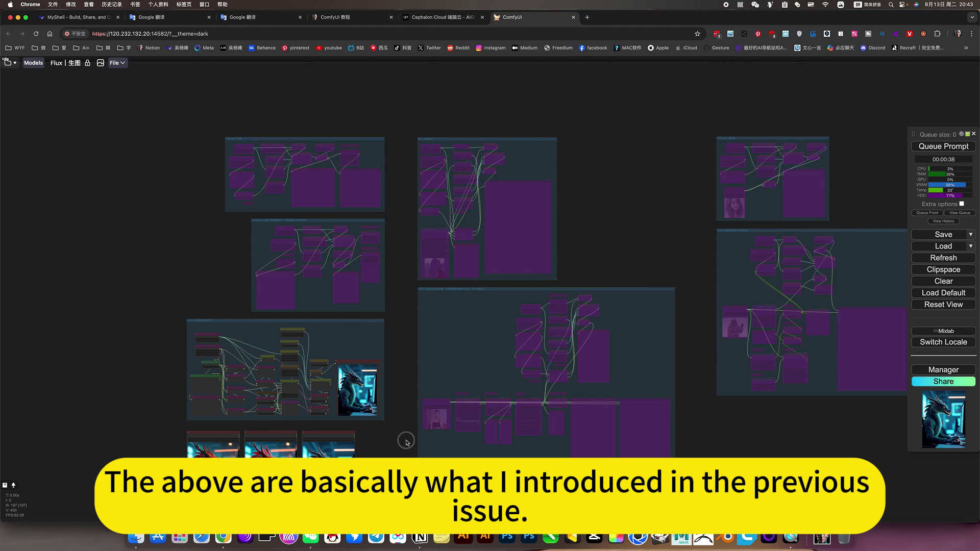
left_click_drag(406, 441, 590, 420)
scroll(467, 324, "up", 1)
scroll(467, 323, "up", 10)
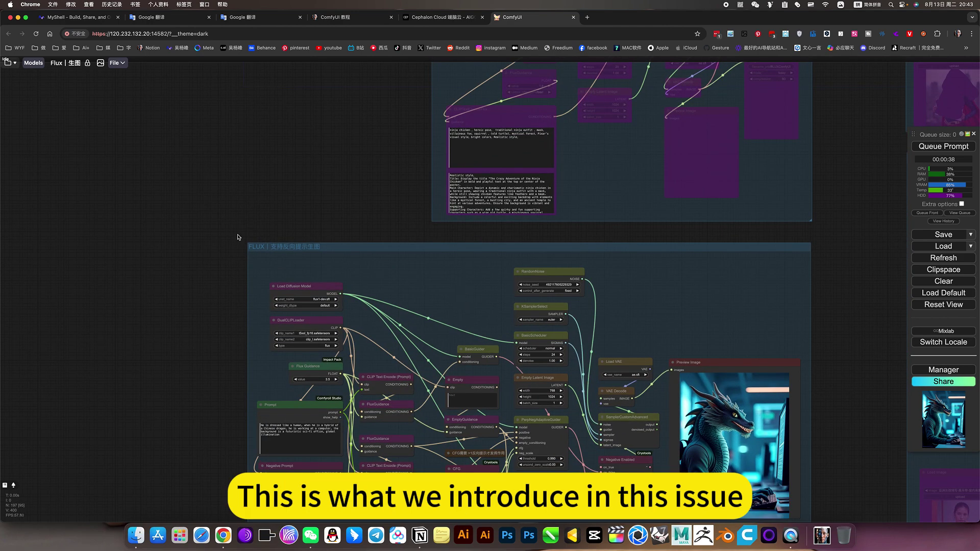
scroll(237, 237, "up", 12)
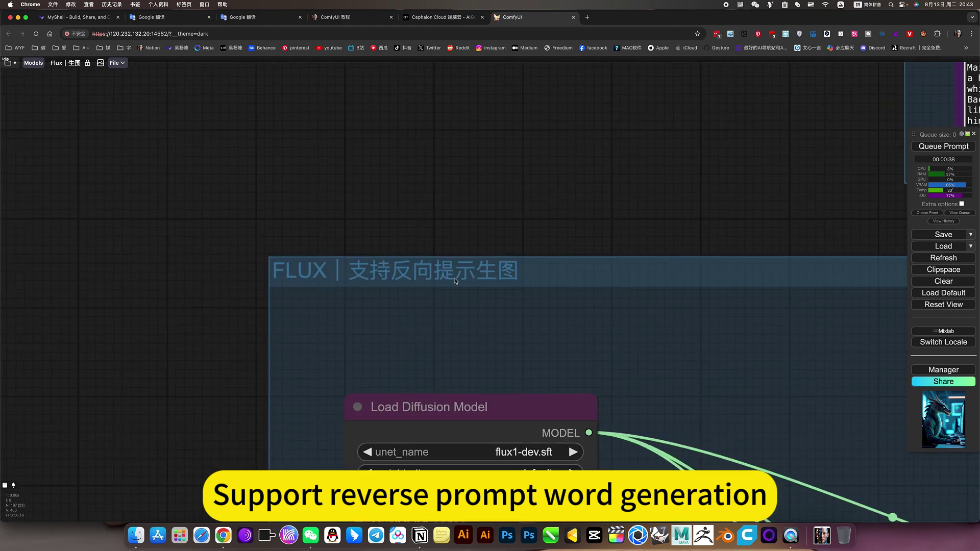
scroll(493, 305, "down", 10)
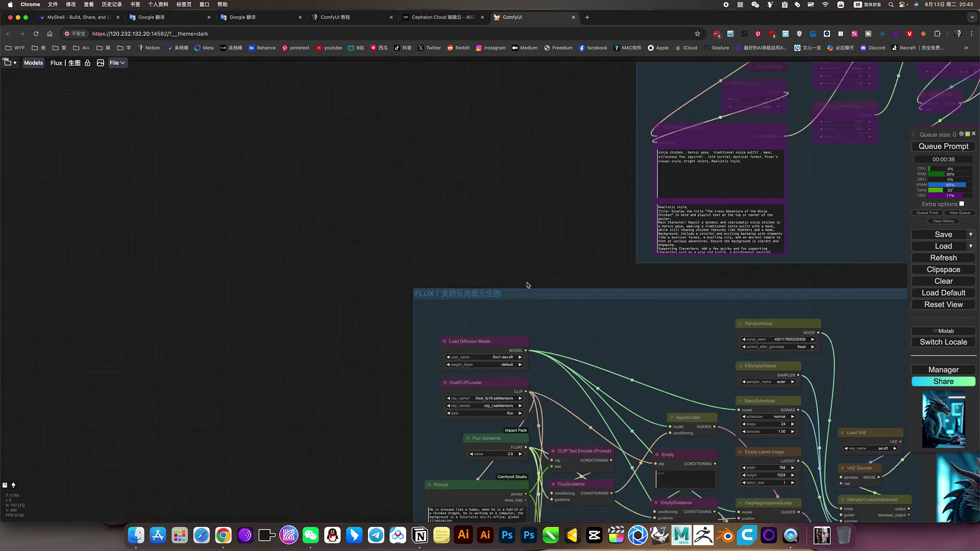
Check the unet_name options in the Load Diffusion Model node, choosing flux1-dev.sft, and look at its weight_dtype setting.
left_click_drag(478, 193, 363, 91)
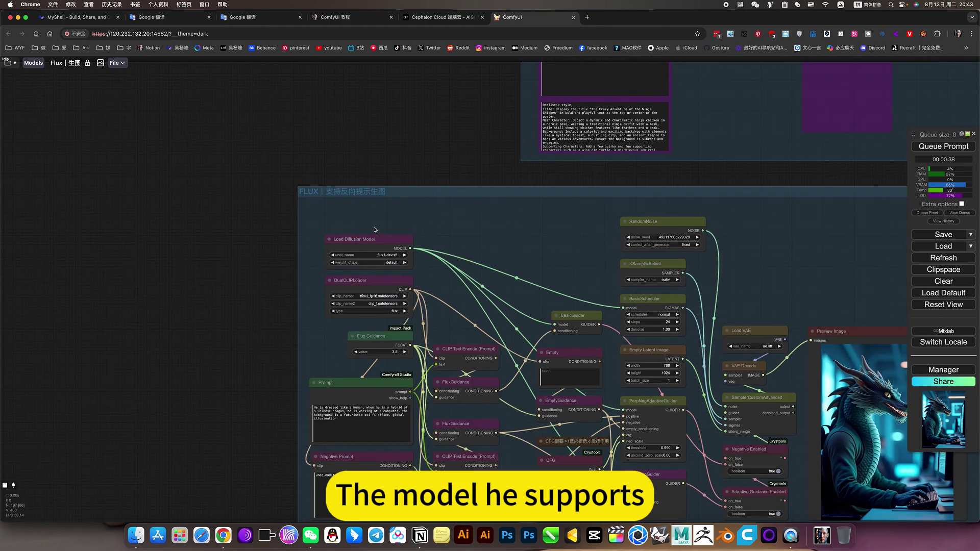
scroll(378, 236, "up", 10)
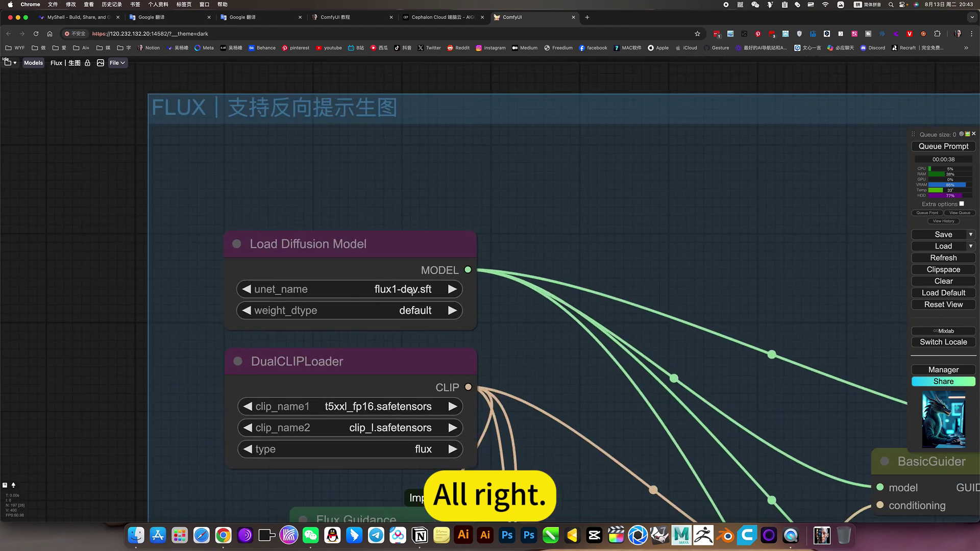
left_click(412, 289)
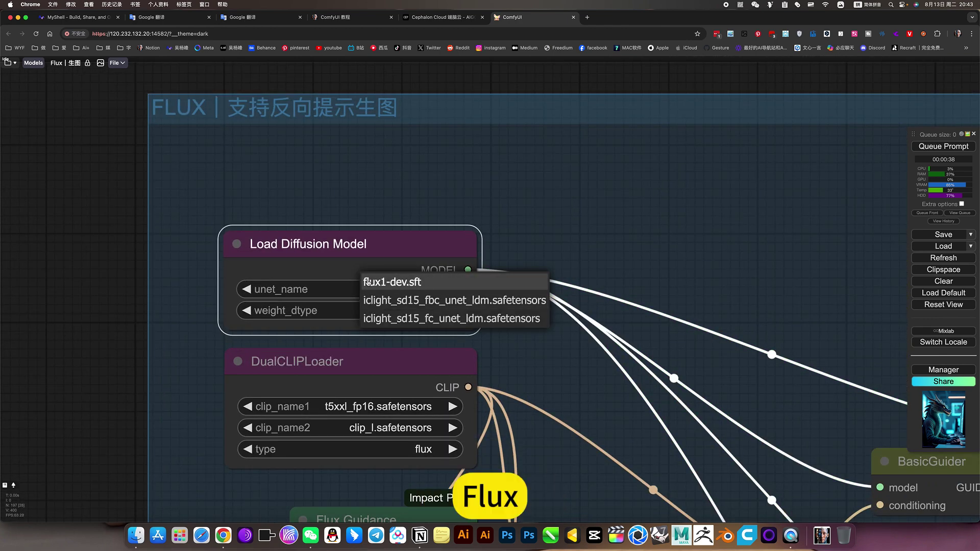
left_click(434, 282)
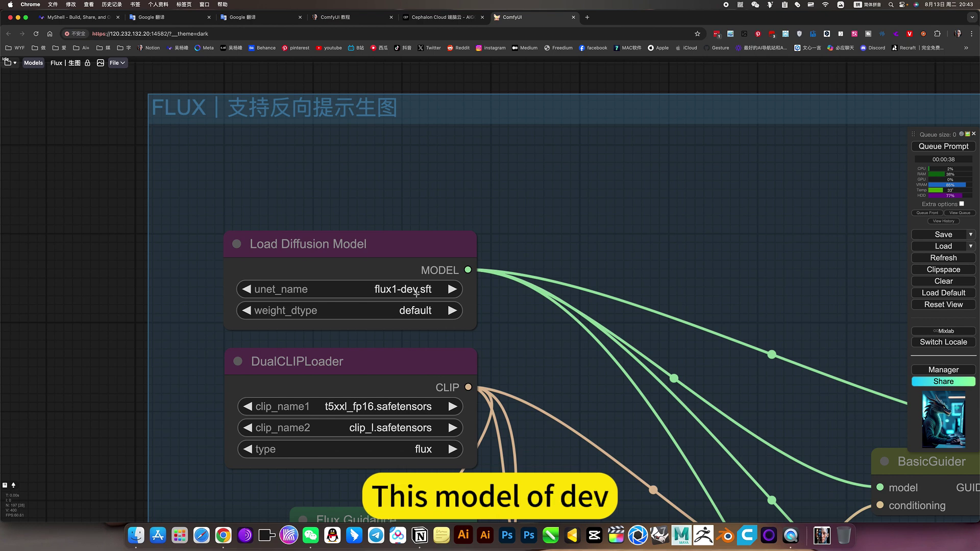
scroll(646, 245, "down", 5)
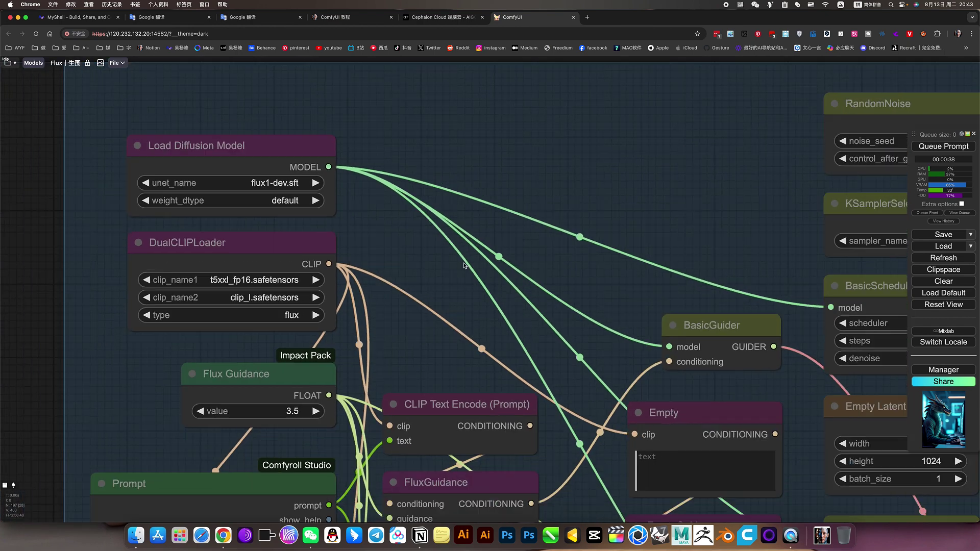
scroll(500, 242, "down", 5)
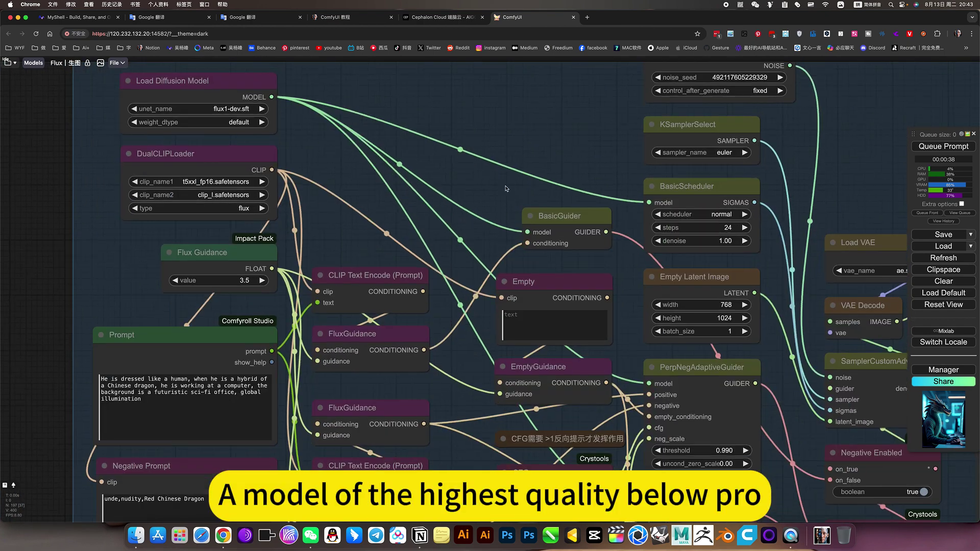
left_click(321, 168)
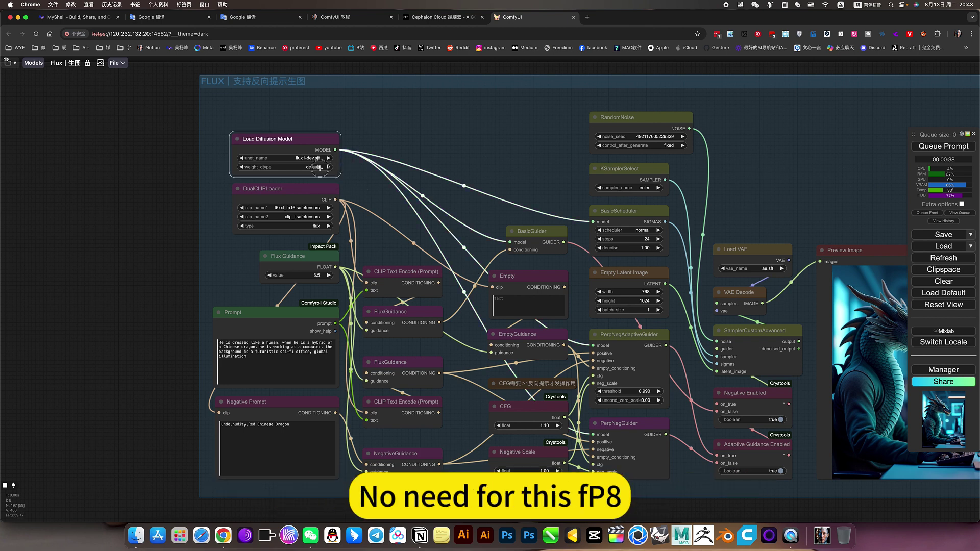
left_click(434, 133)
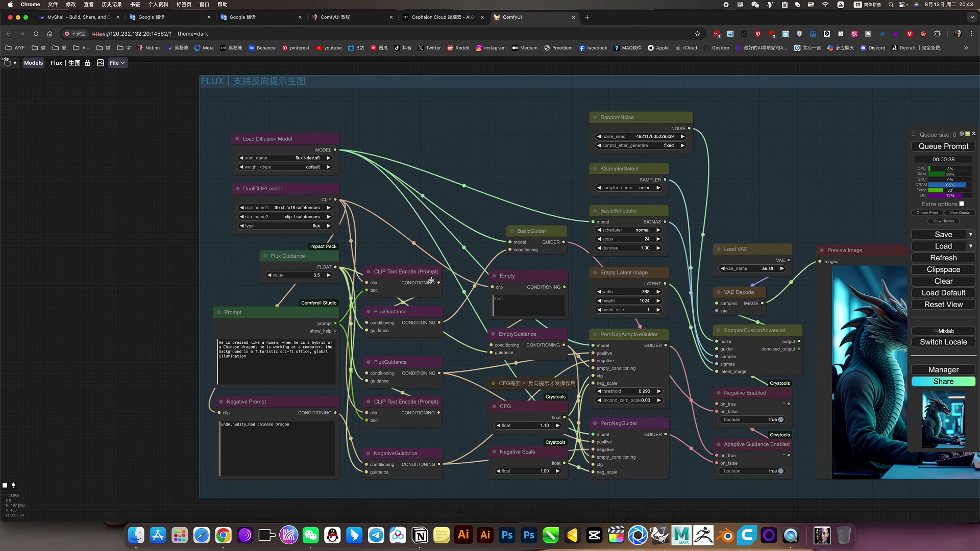
Read the note above the CFG node on the value required for negative prompts to work.
scroll(603, 437, "down", 3)
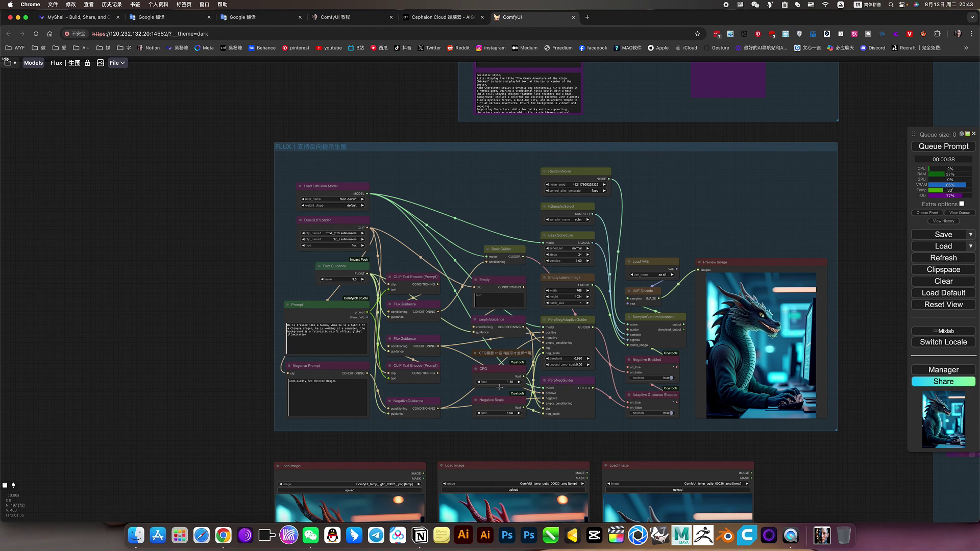
scroll(503, 388, "up", 5)
scroll(505, 388, "up", 3)
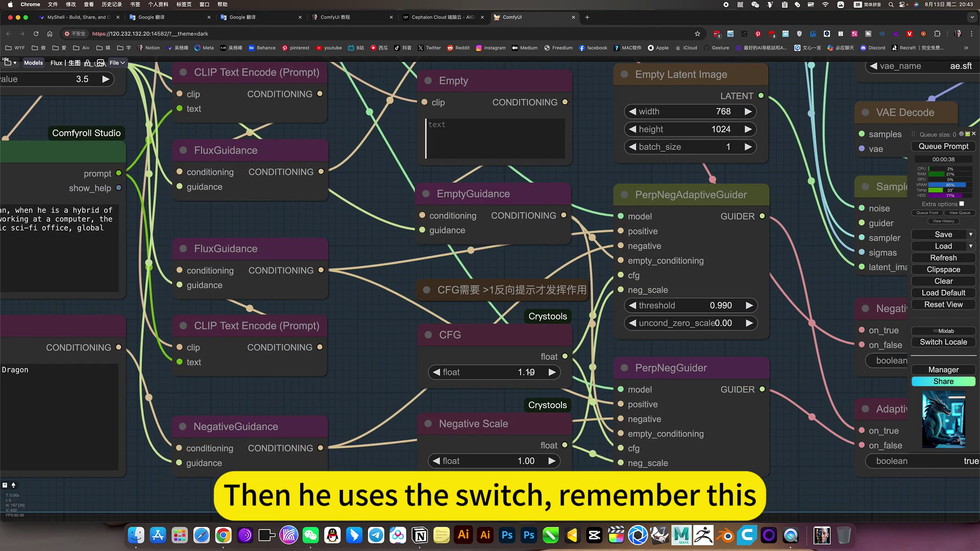
scroll(514, 299, "up", 15)
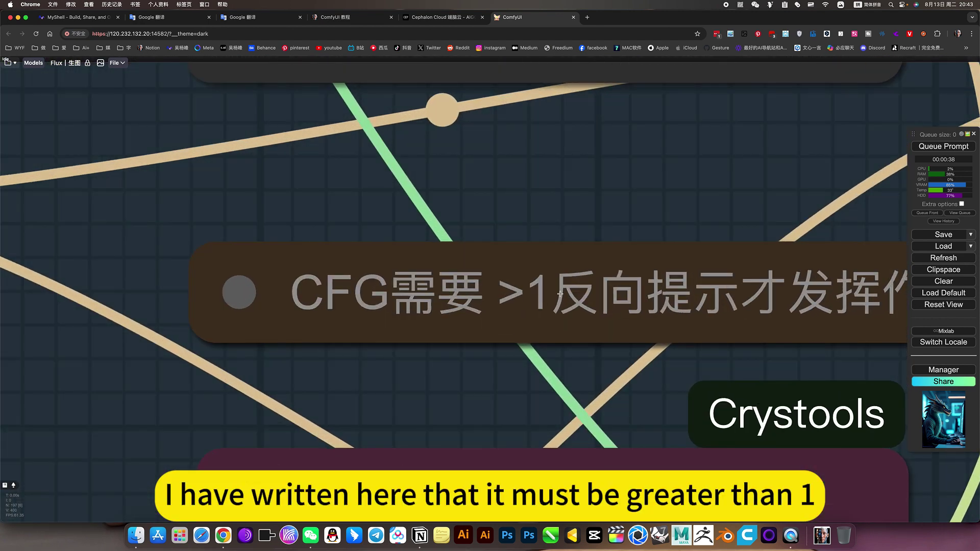
scroll(659, 329, "down", 4)
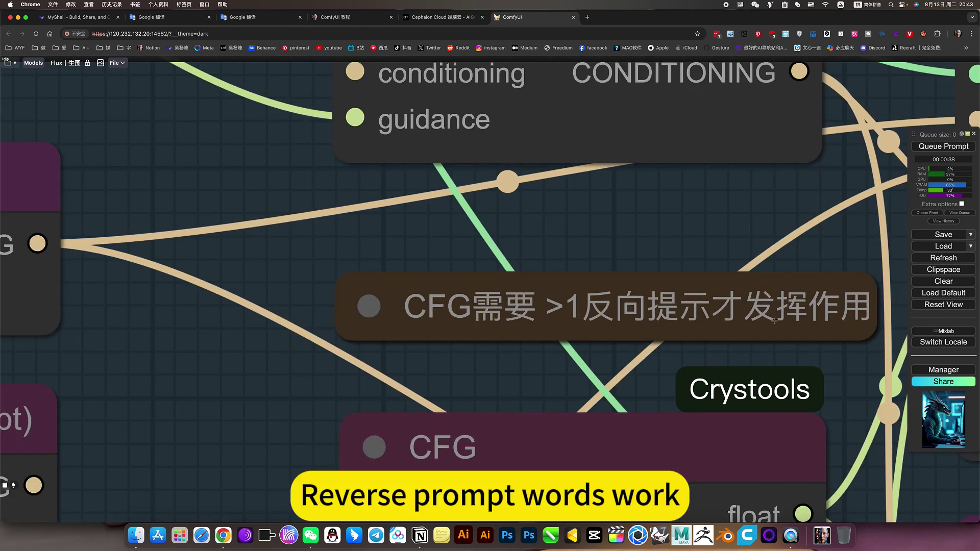
scroll(777, 323, "down", 6)
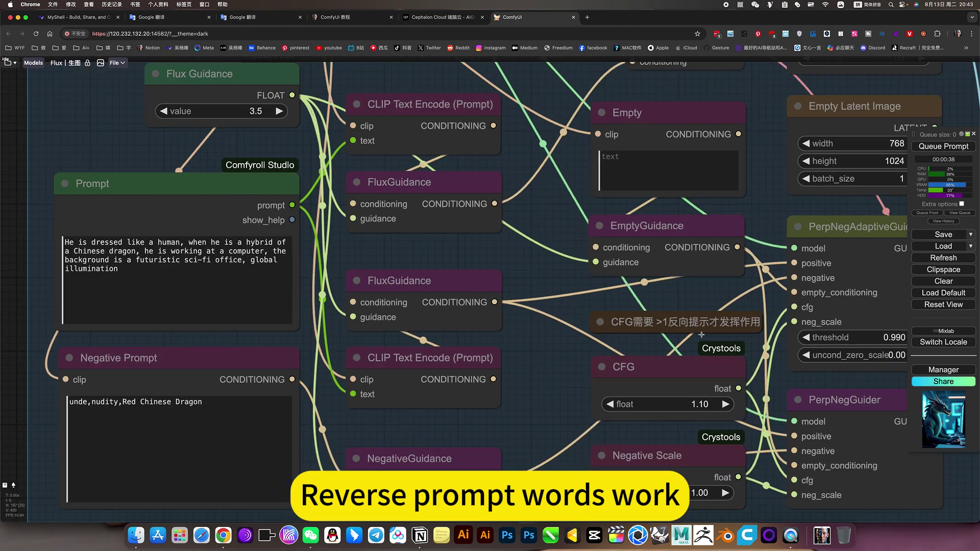
Compare the three dragon images in the Load Image nodes below the negative-prompt group.
scroll(599, 377, "down", 5)
left_click_drag(564, 367, 507, 133)
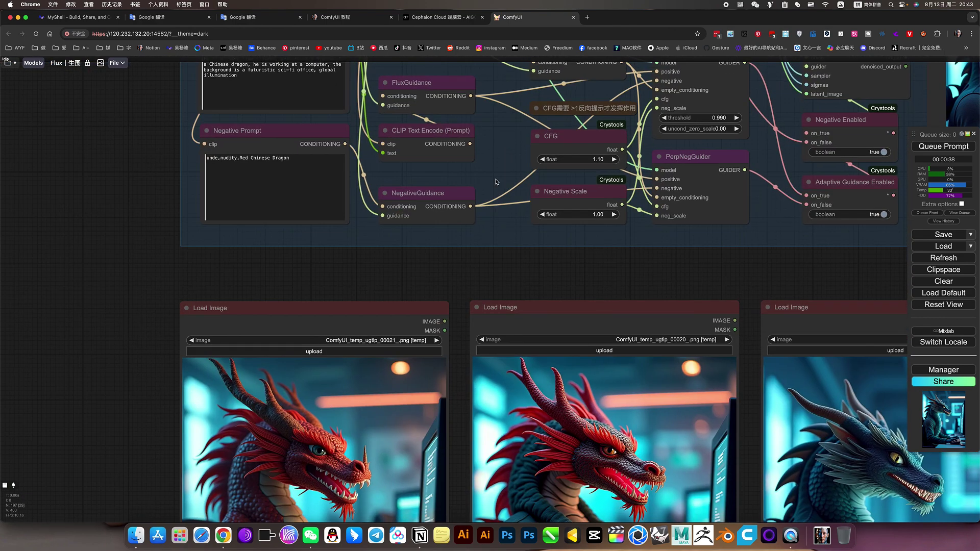
scroll(484, 258, "down", 3)
scroll(519, 267, "down", 5)
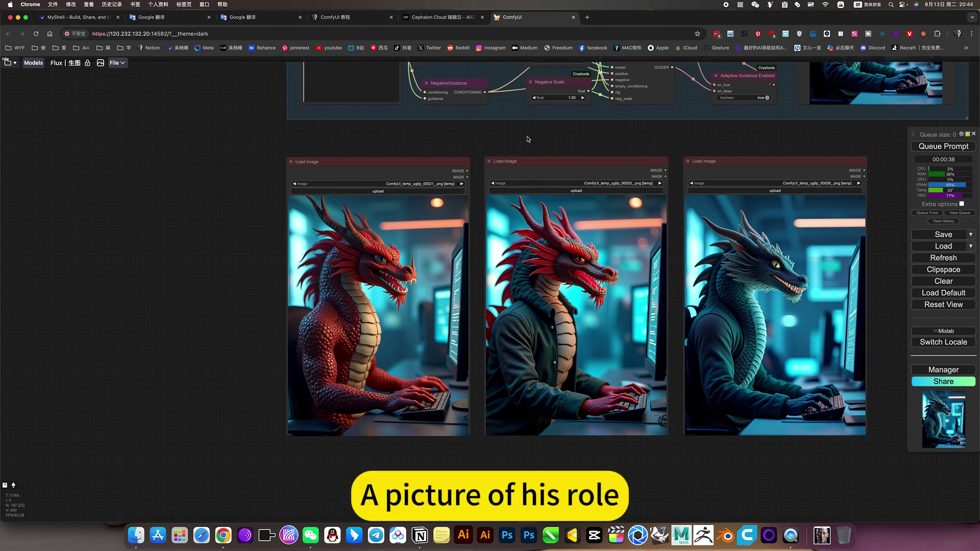
scroll(525, 157, "up", 3)
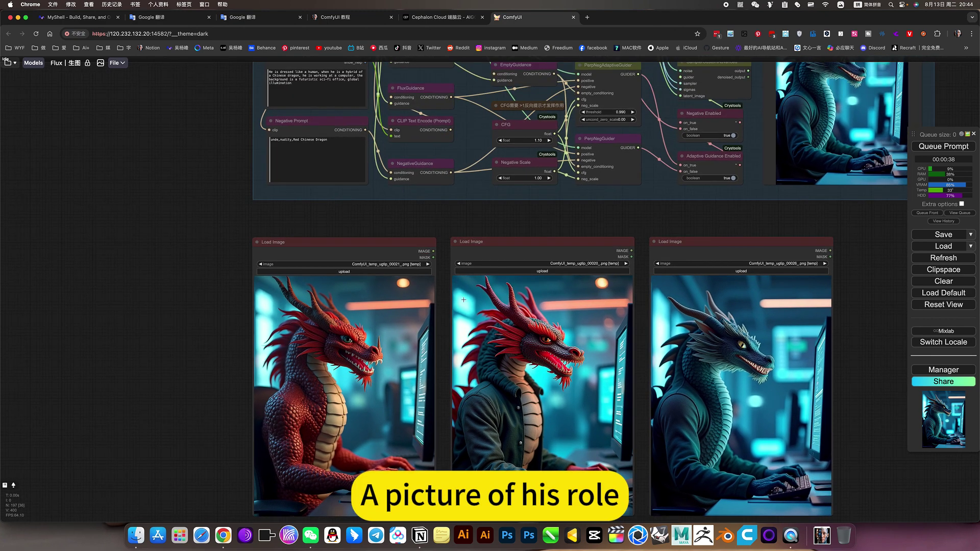
Clear all text from the Negative Prompt node in the FLUX group that supports negative prompts.
scroll(475, 220, "up", 5)
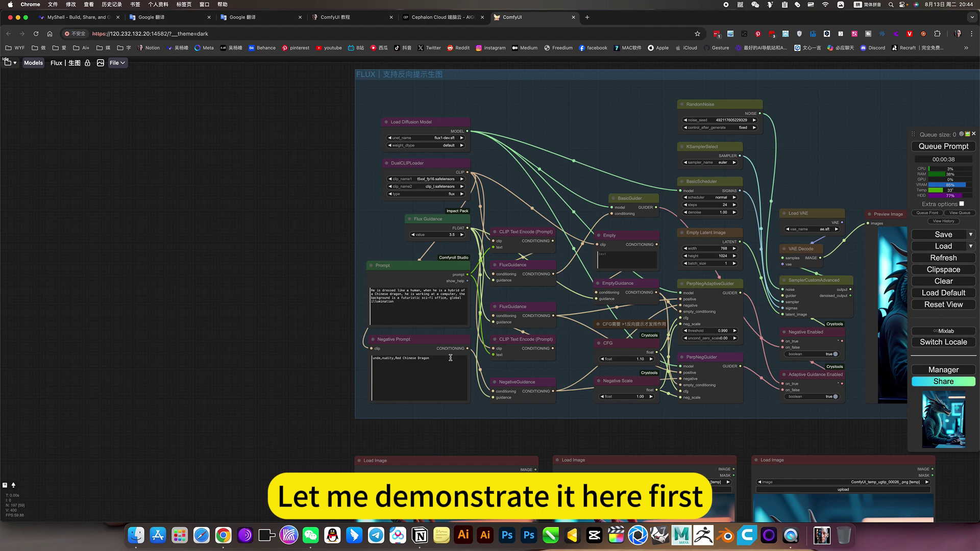
scroll(476, 353, "up", 5)
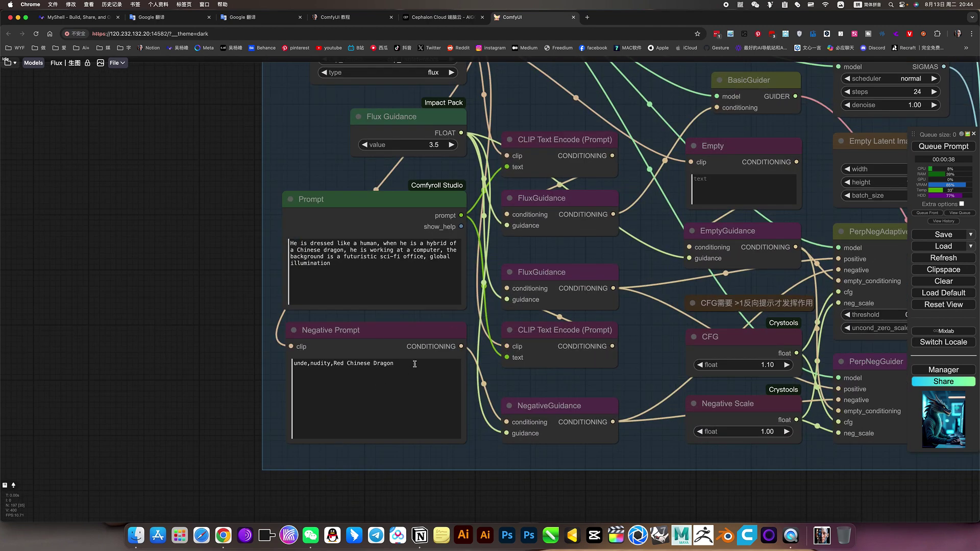
left_click_drag(404, 364, 258, 358)
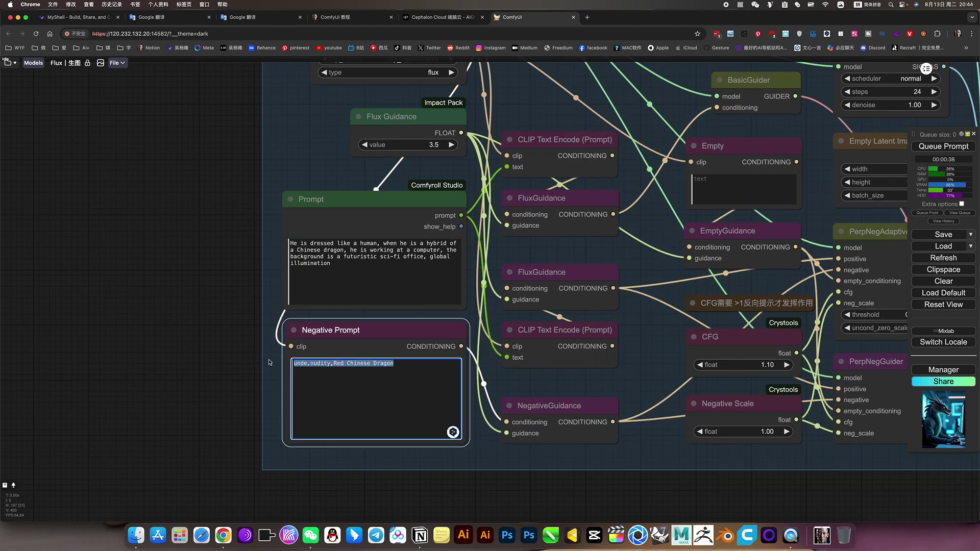
key("BackSpace")
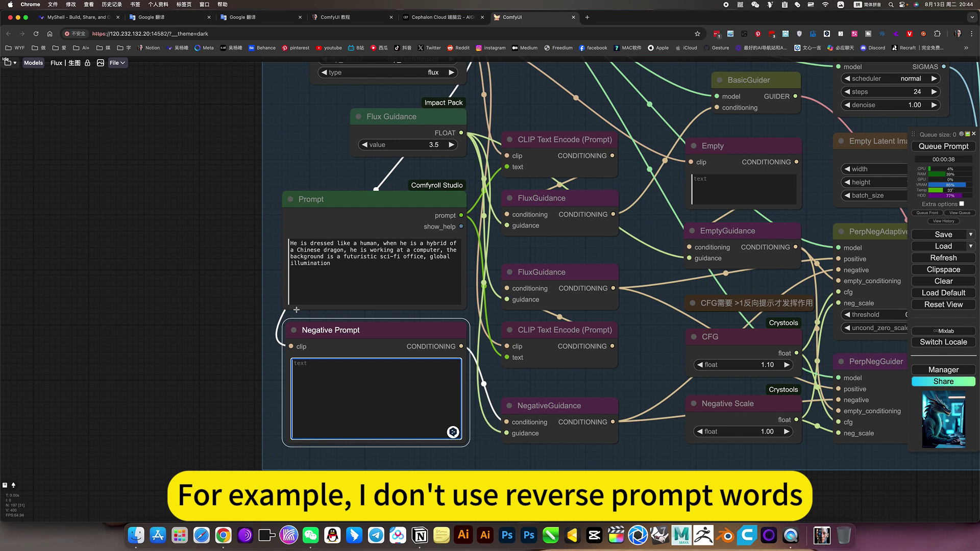
Set the CFG node's float value to 1.
left_click(767, 366)
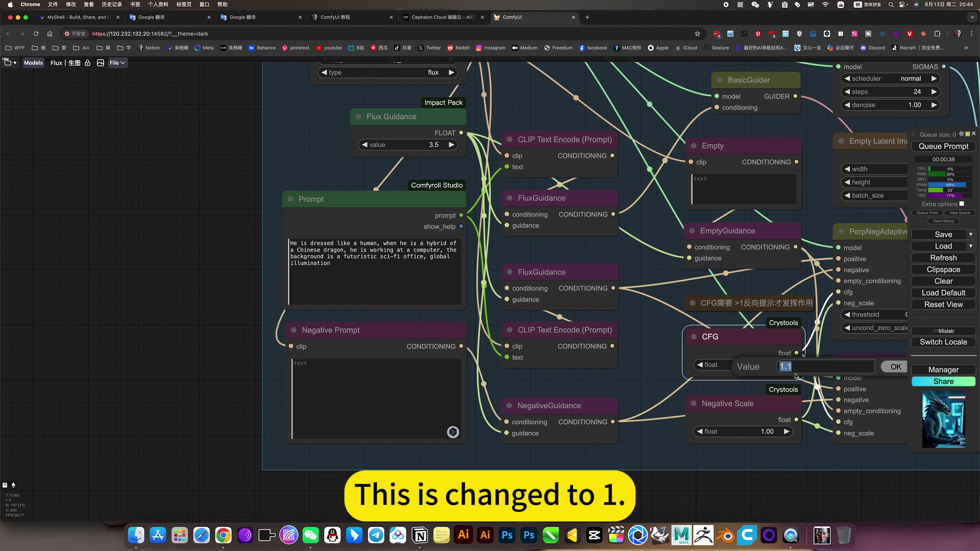
key("BackSpace")
key("BackSpace")
key("BackSpace")
key("Return")
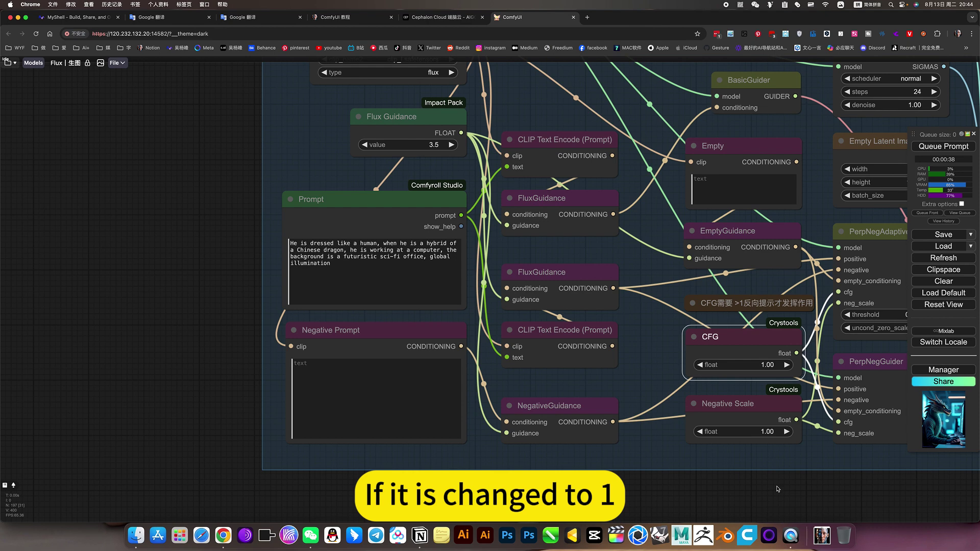
Compare the negative-prompt FLUX group with the basic FLUX dev｜生图 group higher up in the workflow.
scroll(778, 489, "down", 6)
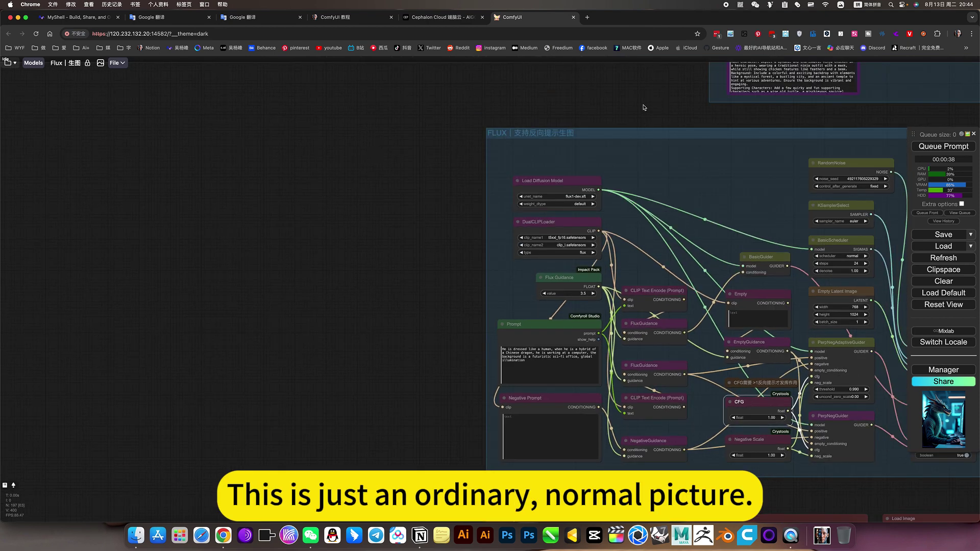
left_click_drag(643, 105, 461, 173)
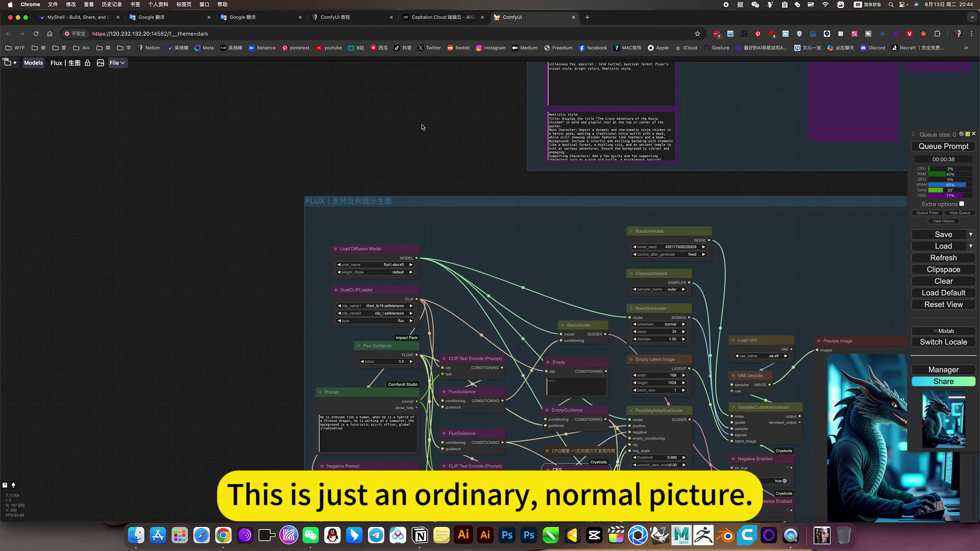
scroll(421, 127, "down", 5)
scroll(466, 347, "up", 5)
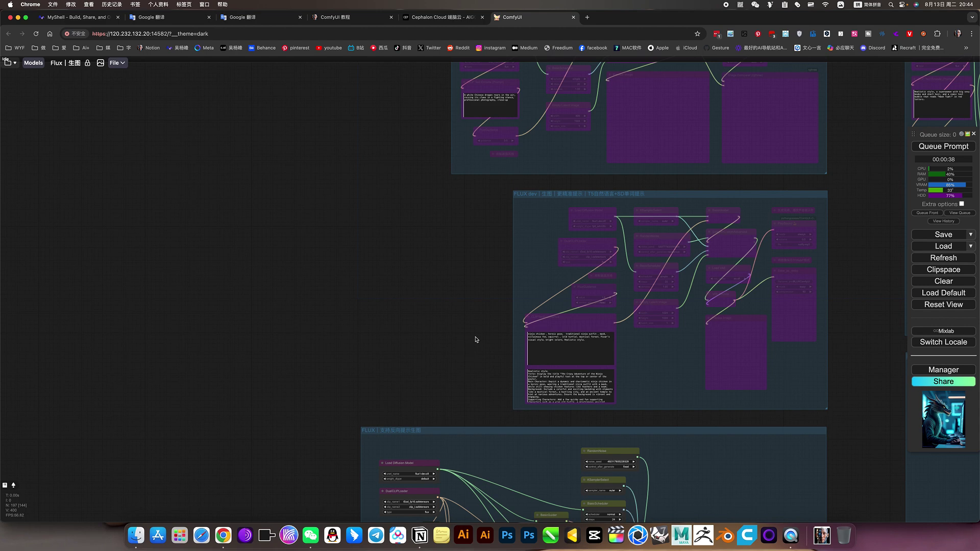
left_click_drag(476, 340, 440, 98)
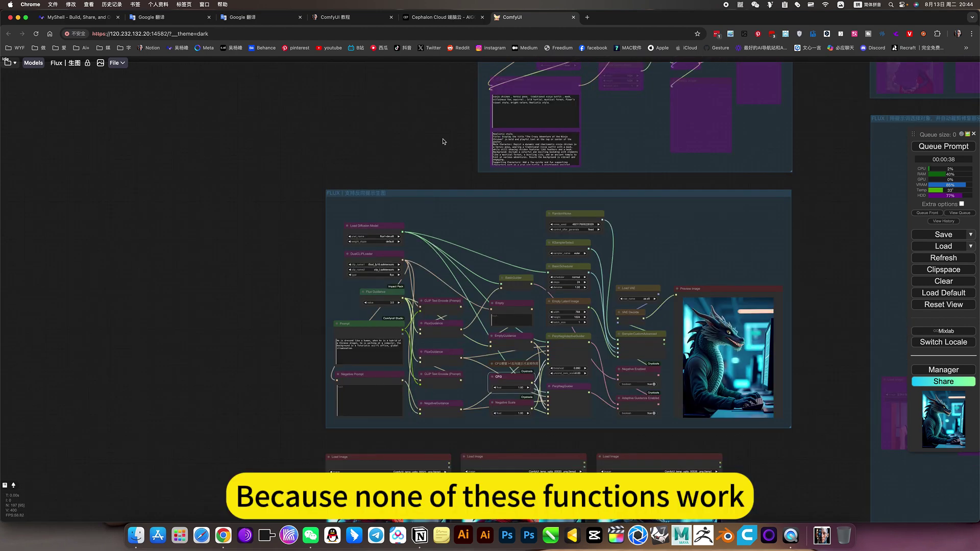
scroll(403, 208, "up", 5)
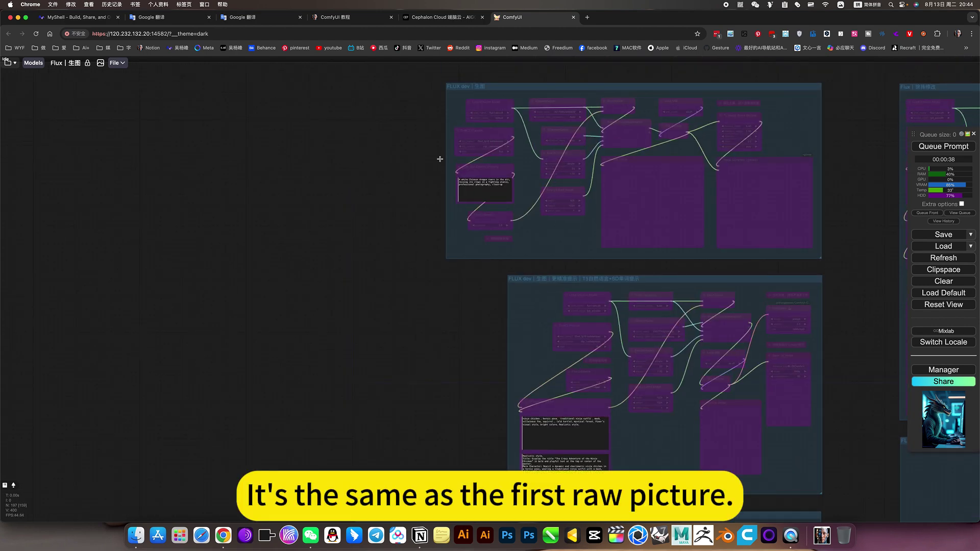
scroll(403, 317, "up", 5)
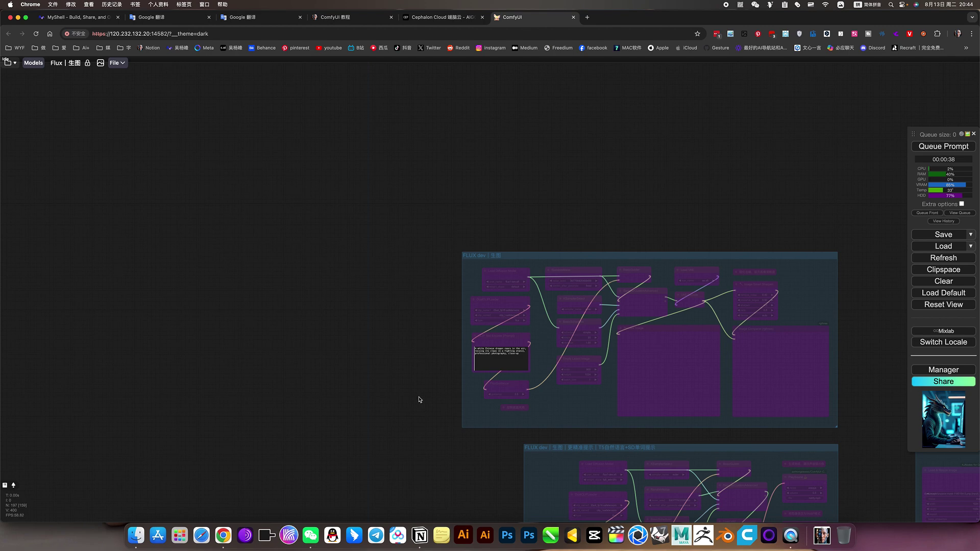
left_click_drag(384, 148, 380, 80)
left_click_drag(410, 319, 376, 58)
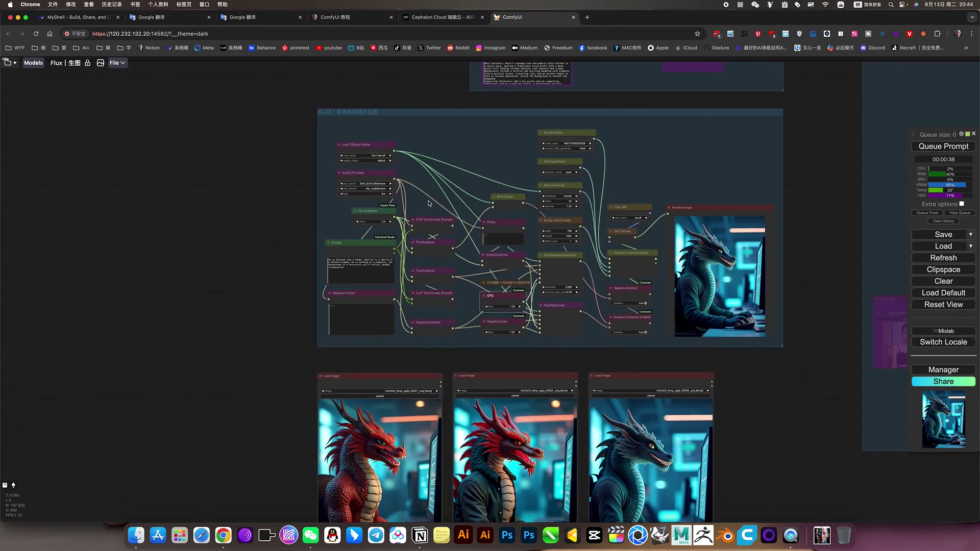
Queue an image generation with the fixed noise seed and bring the Preview Image node into view.
scroll(453, 264, "up", 1)
scroll(514, 184, "up", 2)
scroll(656, 130, "up", 1)
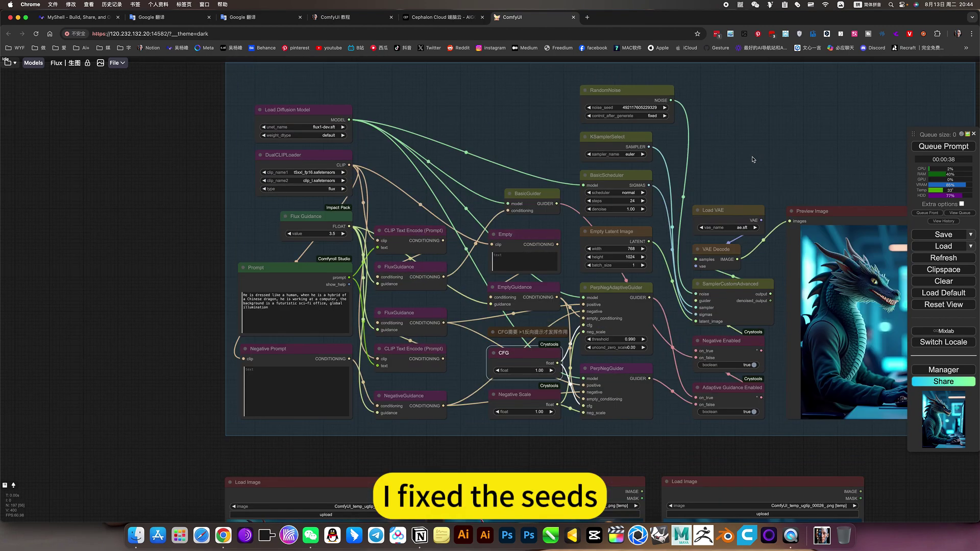
left_click(944, 146)
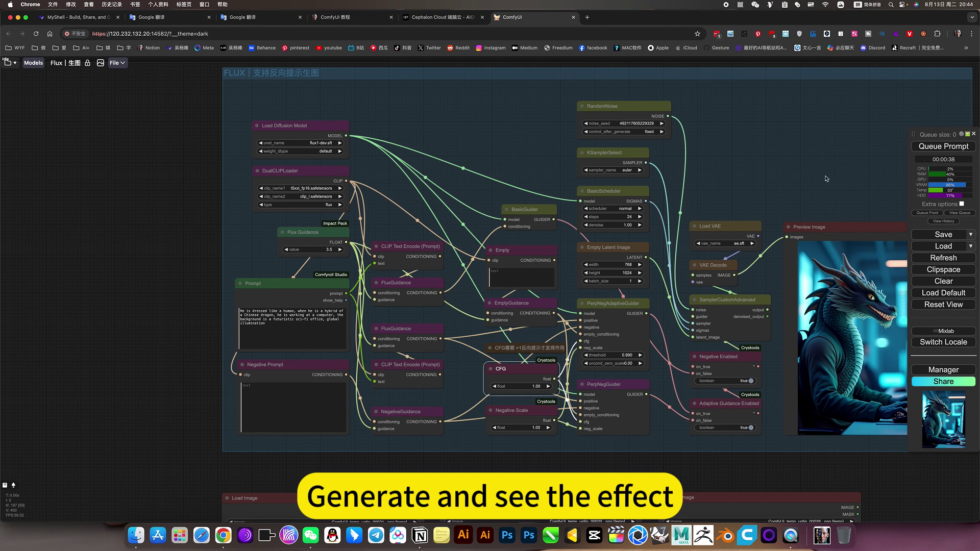
left_click_drag(791, 171, 674, 170)
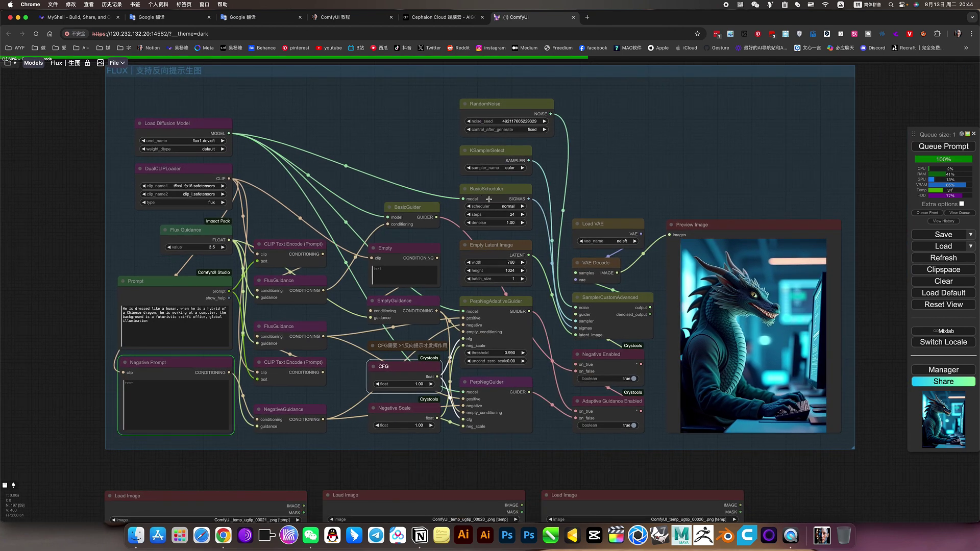
Look at the AIGC 应用 page of Cephalon Cloud for the available ComfyUI images, and return to ComfyUI.
left_click(440, 17)
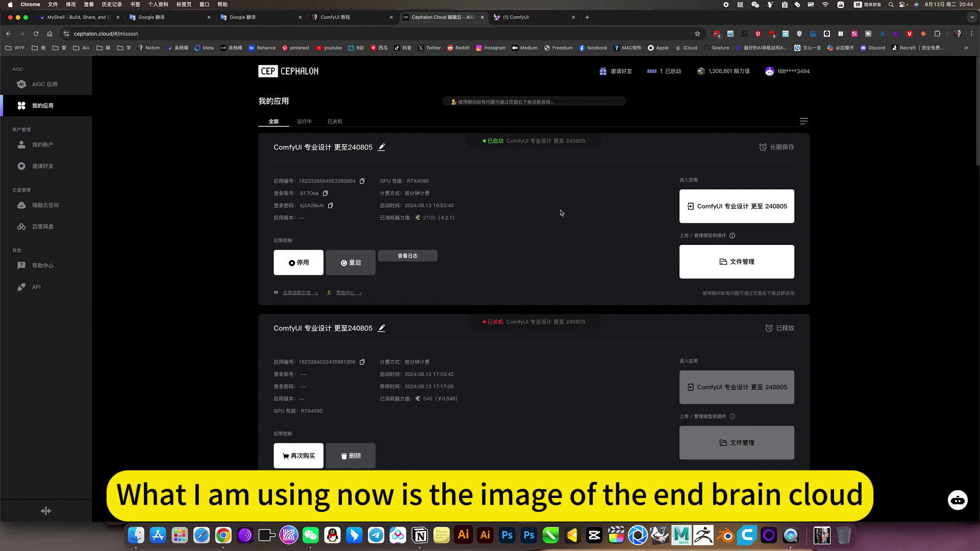
left_click(45, 84)
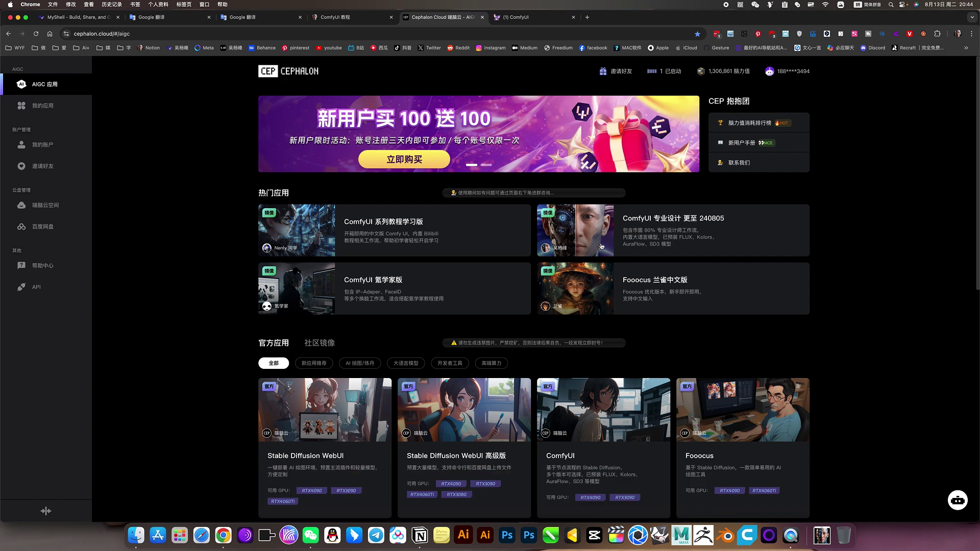
left_click(516, 18)
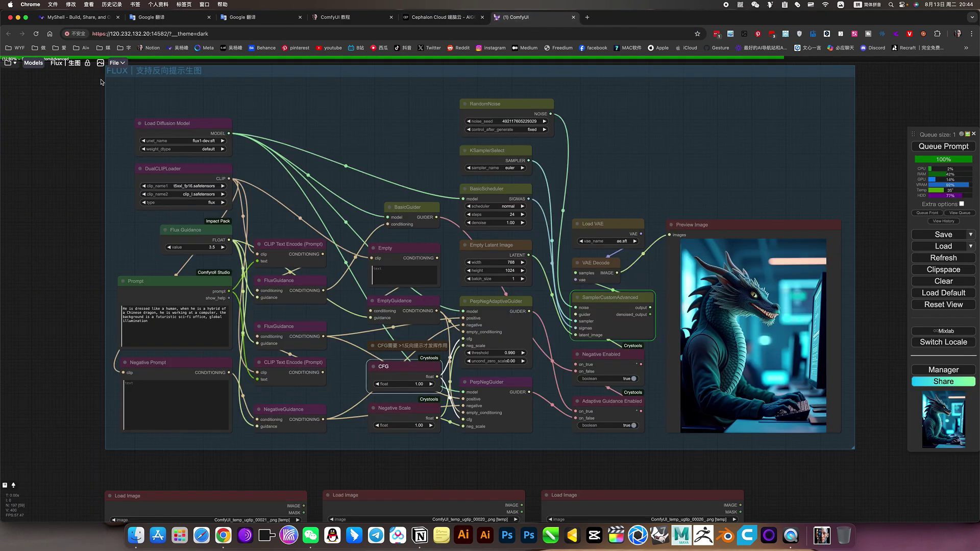
Browse the workflows saved in the workspace folder, collapse the folder, and return to the negative-prompt group.
left_click(12, 63)
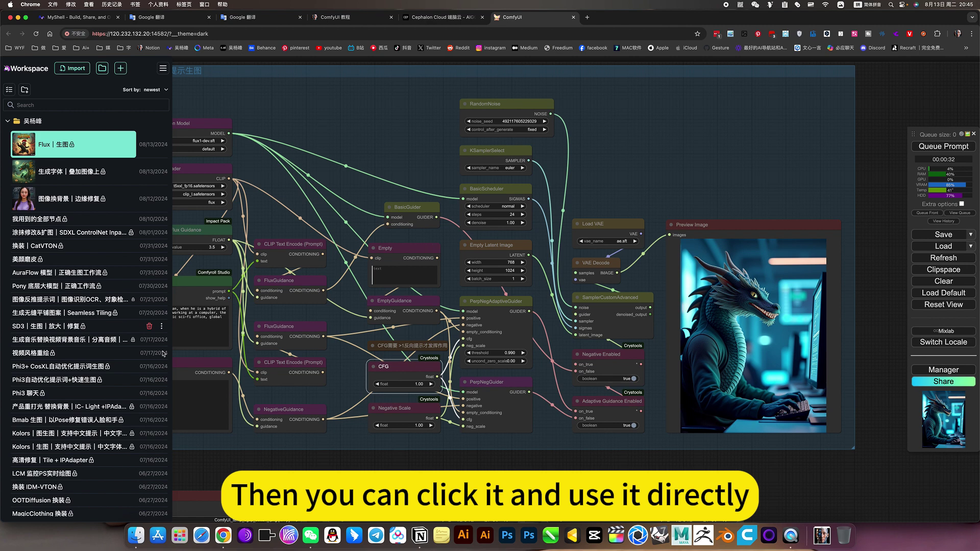
scroll(66, 356, "down", 15)
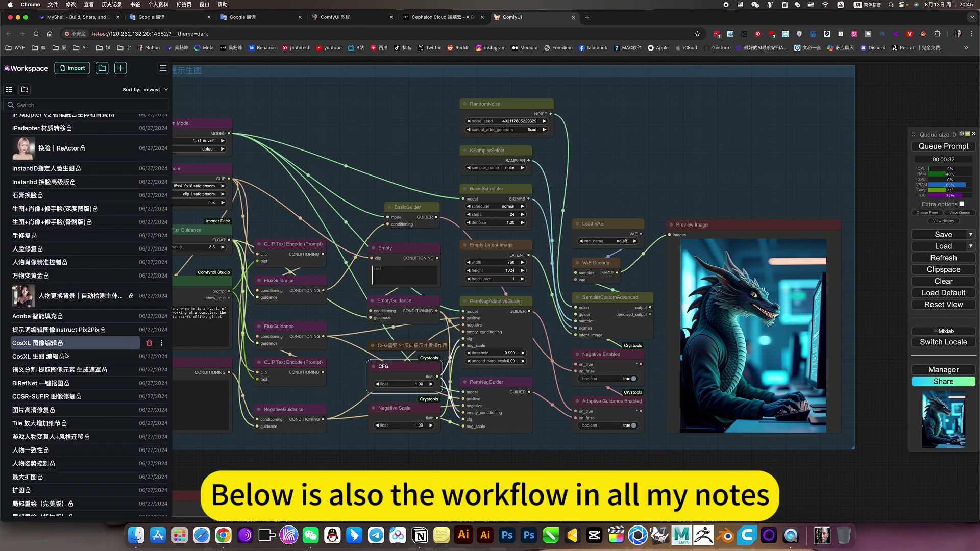
scroll(67, 356, "up", 15)
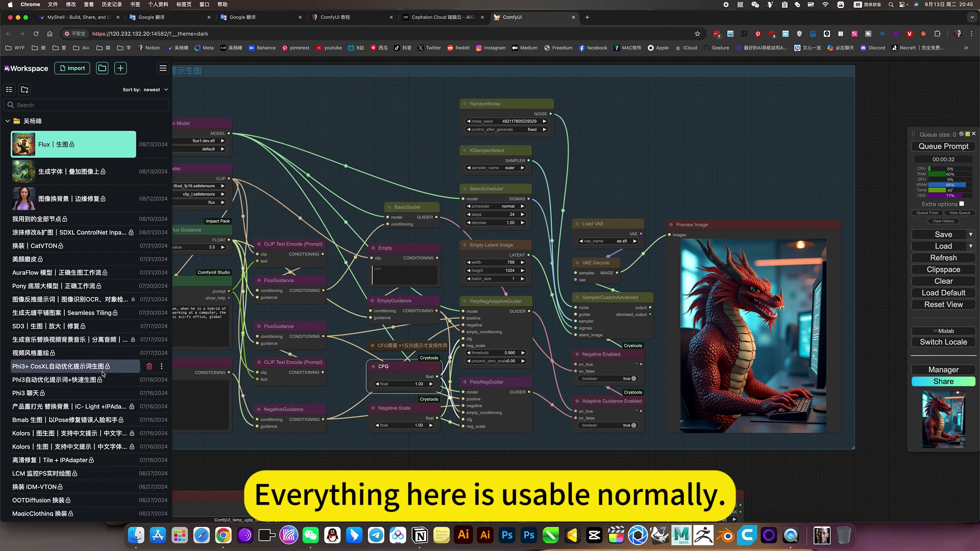
scroll(87, 317, "down", 10)
scroll(89, 325, "up", 10)
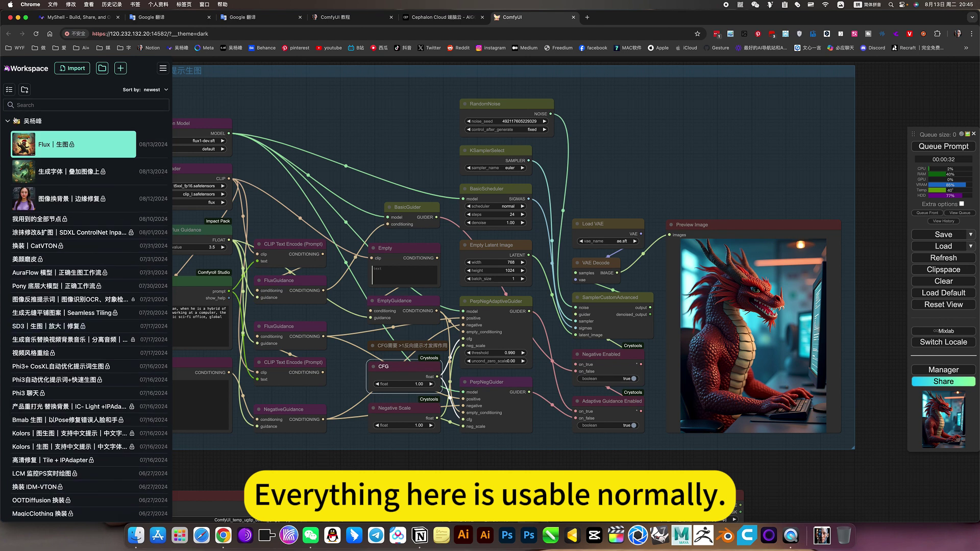
left_click(8, 121)
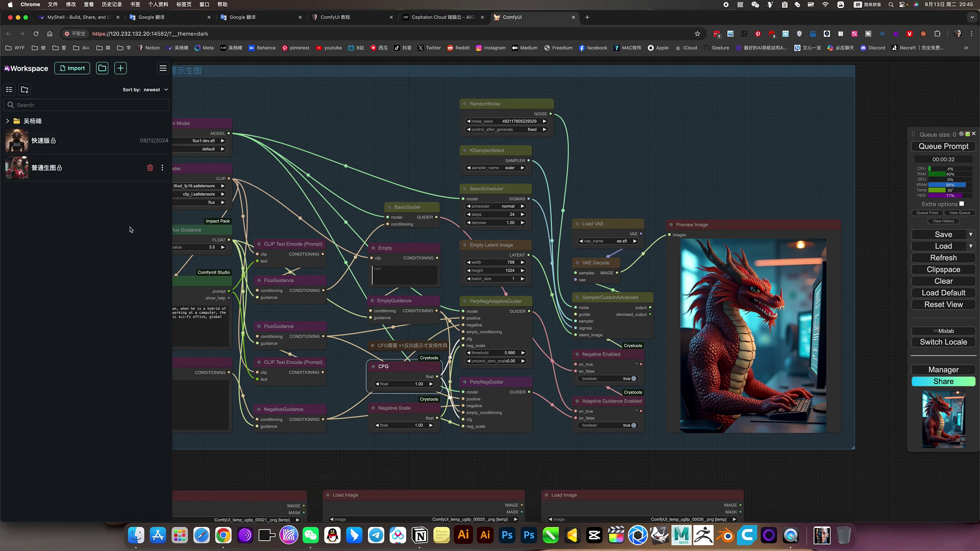
left_click(439, 467)
left_click_drag(452, 470, 499, 474)
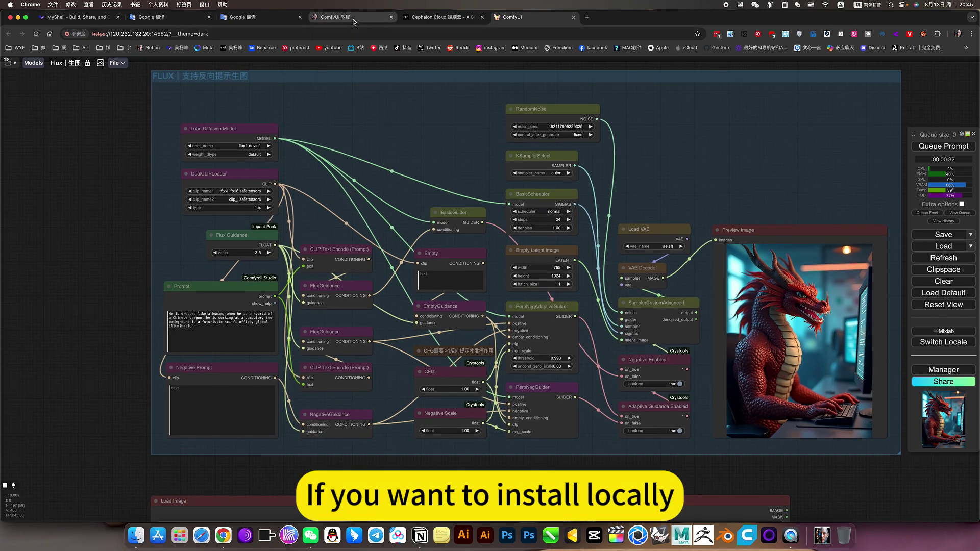
Switch to the ComfyUI 教程 Notion page and follow its ComfyUI 教程 link to the numbered workflow list.
left_click(337, 17)
scroll(164, 147, "up", 20)
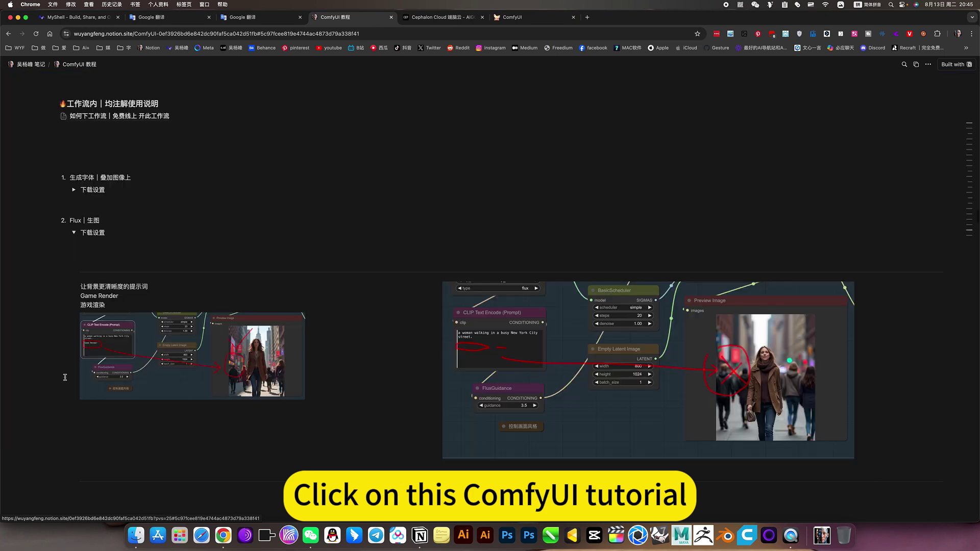
left_click(60, 376)
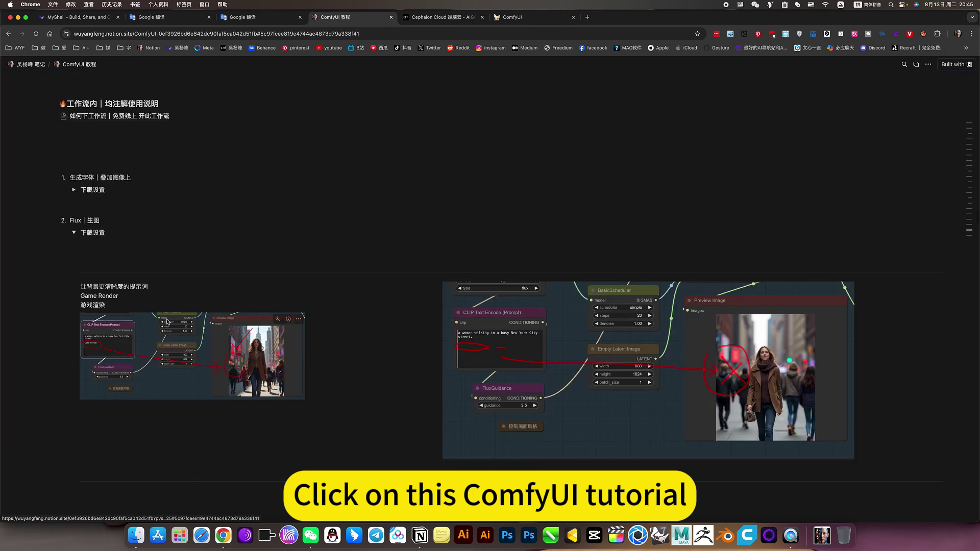
Expand 下载设置 under Flux｜生图 and look through its installation notes and example workflows down to the Flux｜生图.json download.
left_click(74, 233)
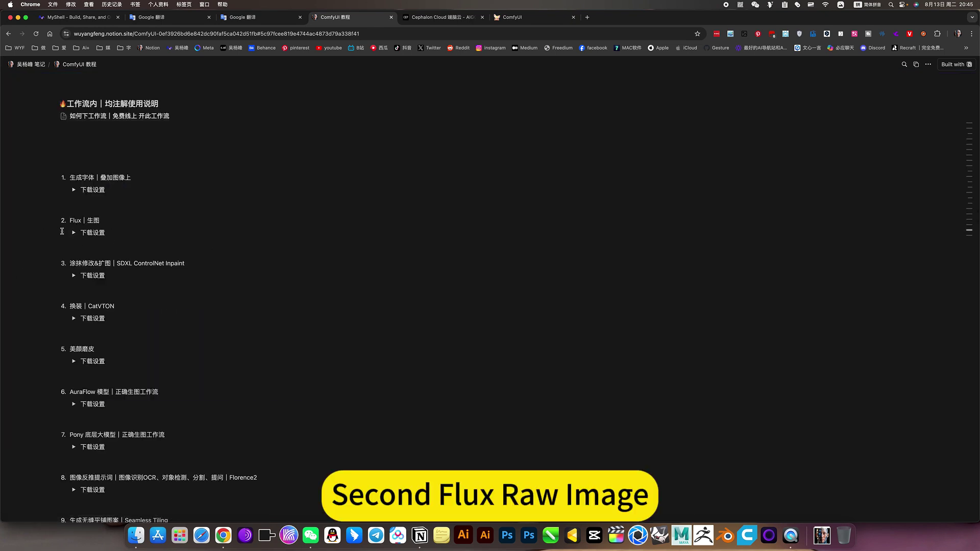
left_click(72, 233)
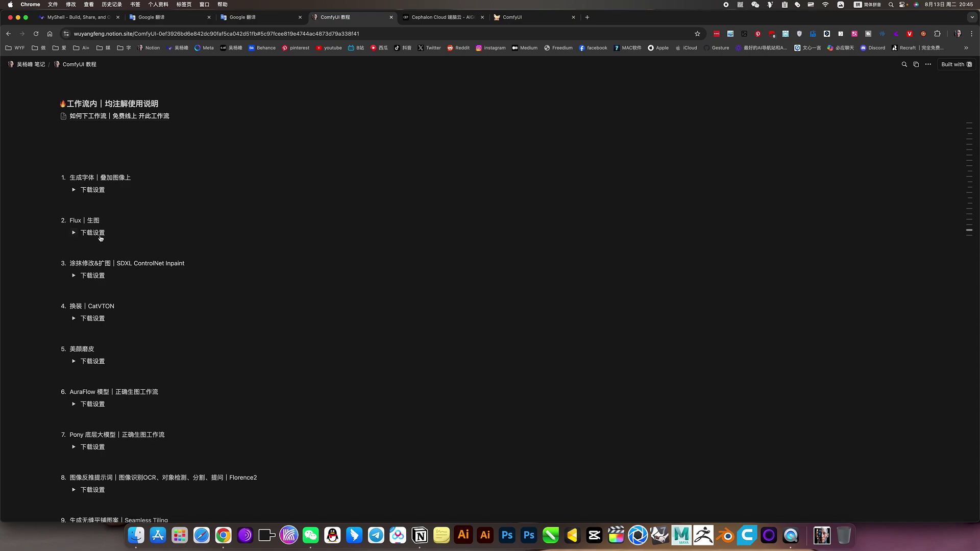
scroll(164, 258, "down", 5)
scroll(163, 258, "down", 15)
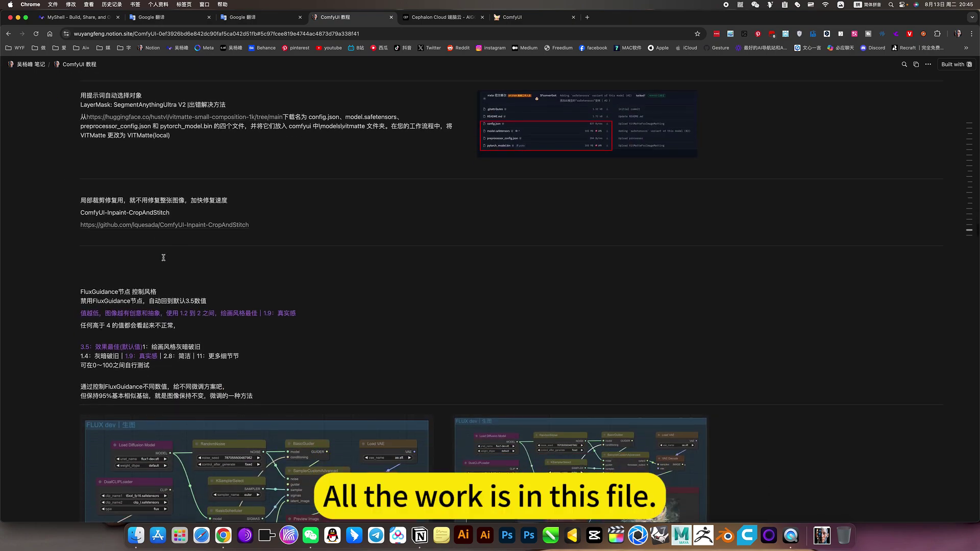
scroll(163, 258, "down", 15)
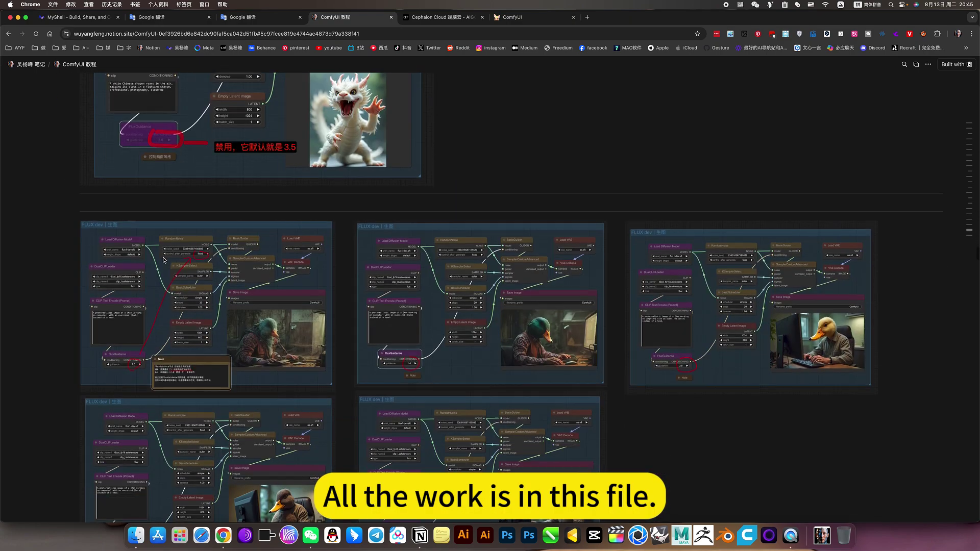
scroll(164, 259, "down", 15)
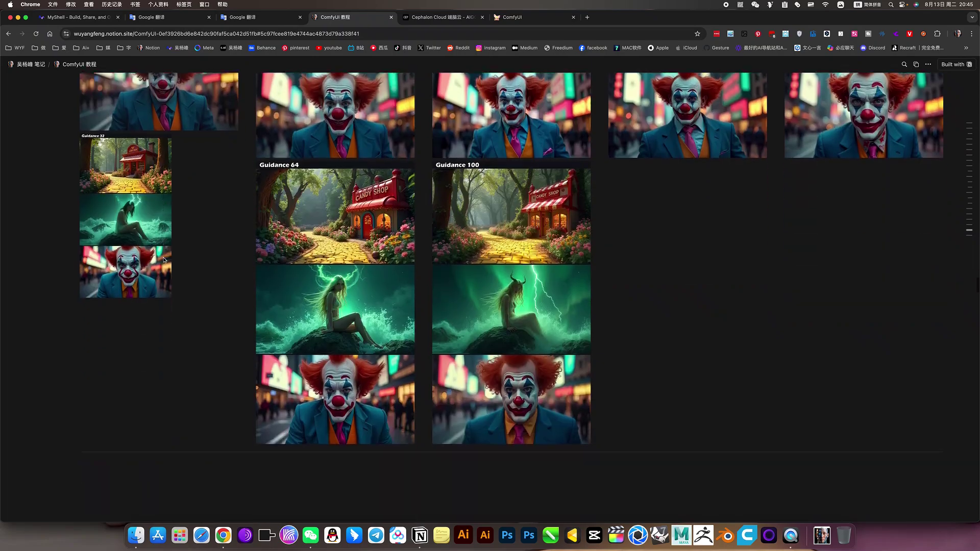
scroll(163, 259, "down", 15)
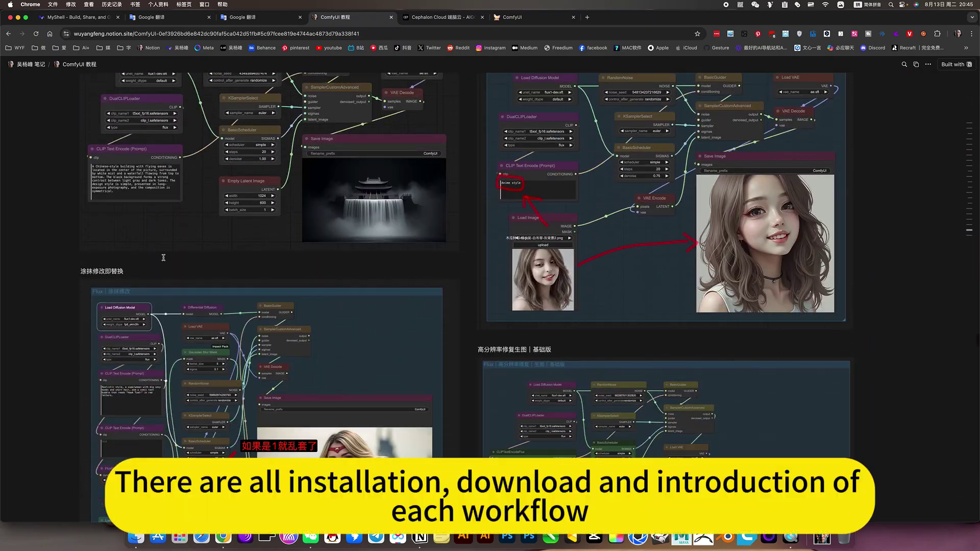
scroll(163, 258, "down", 15)
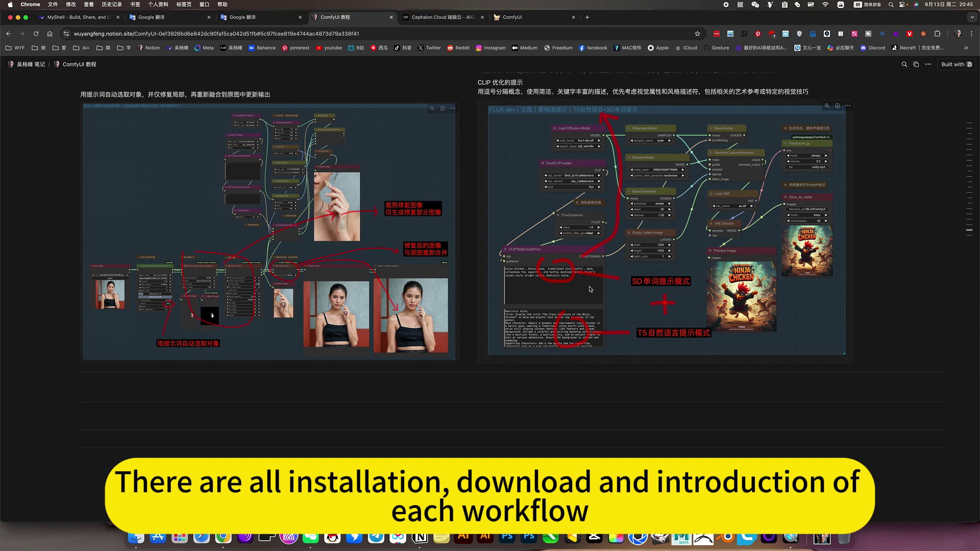
scroll(425, 275, "down", 10)
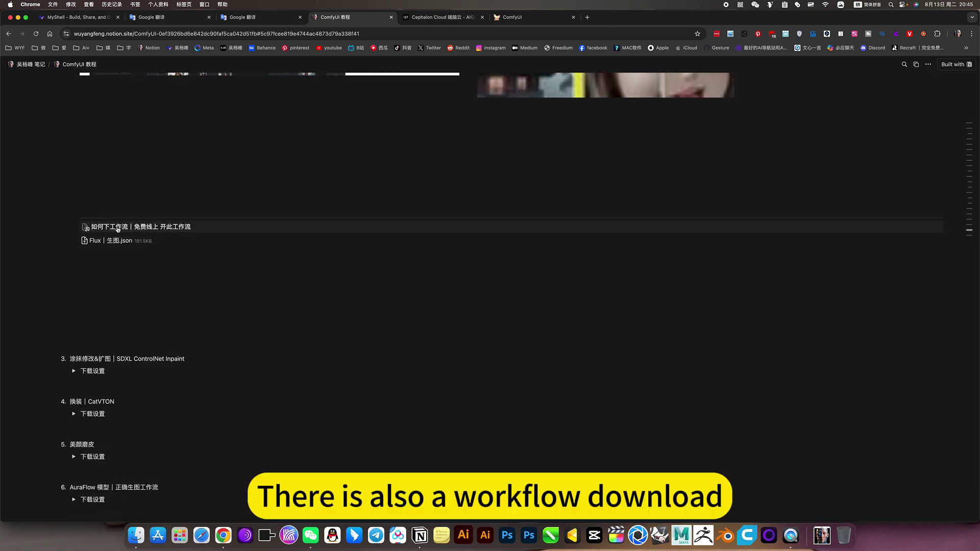
Look back up through the Flux｜生图 notes, collapse their 下载设置 section, and view the numbered workflow list.
scroll(234, 273, "up", 10)
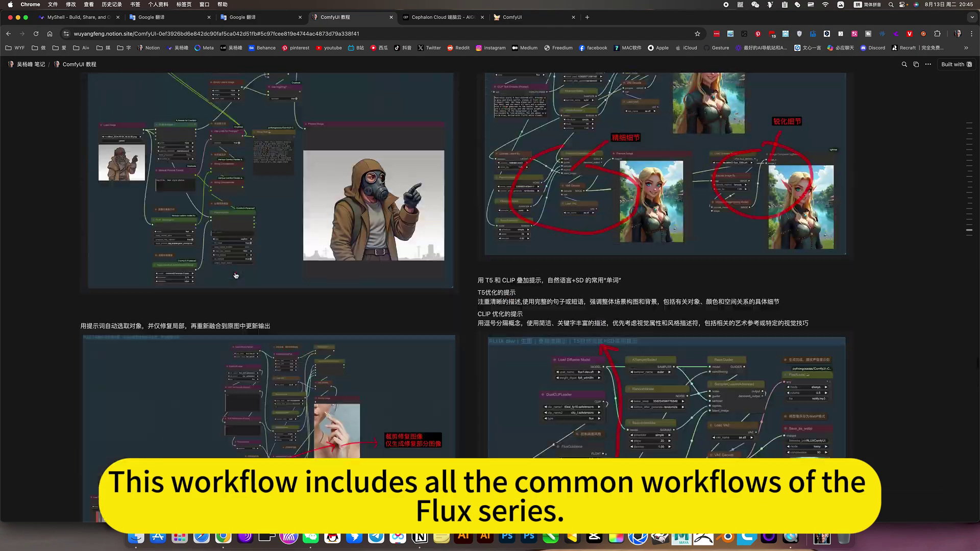
scroll(375, 279, "up", 20)
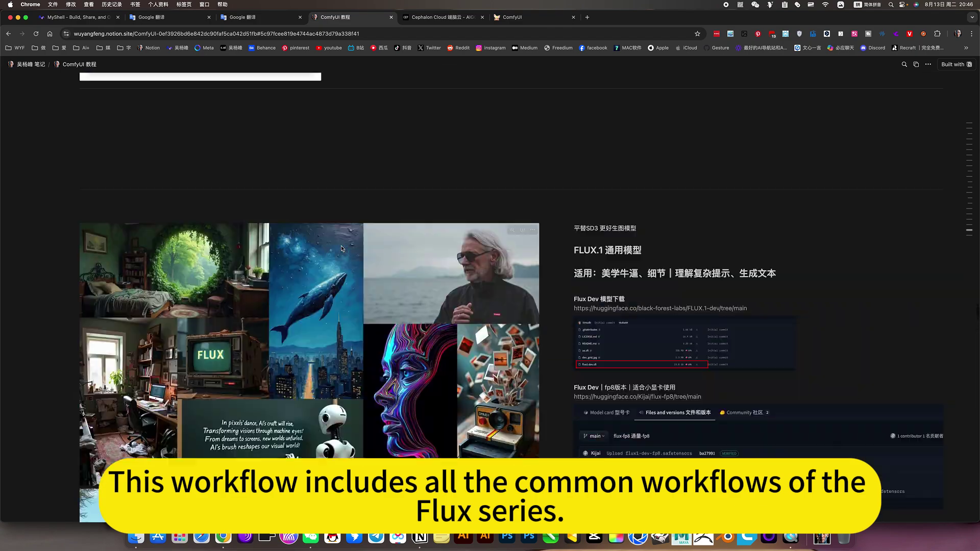
scroll(341, 246, "up", 20)
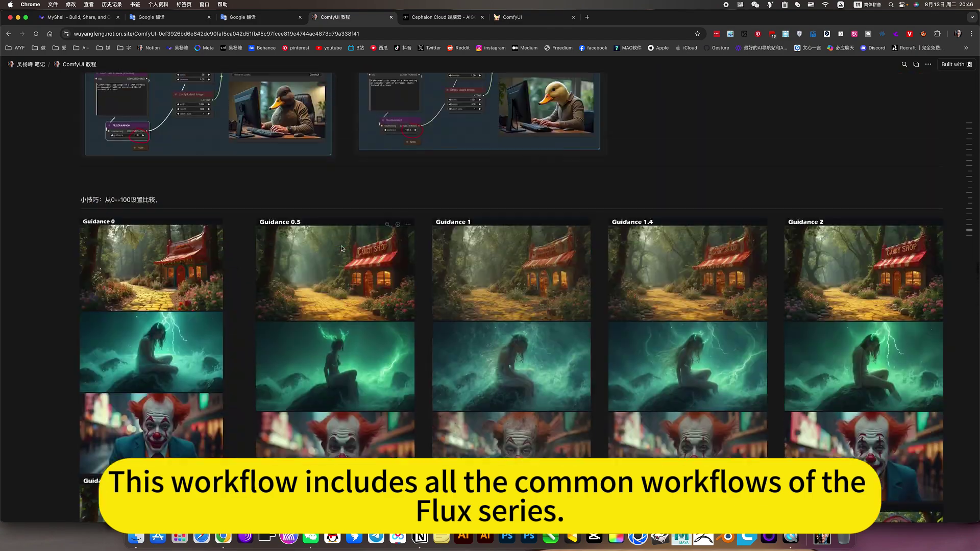
scroll(342, 246, "up", 20)
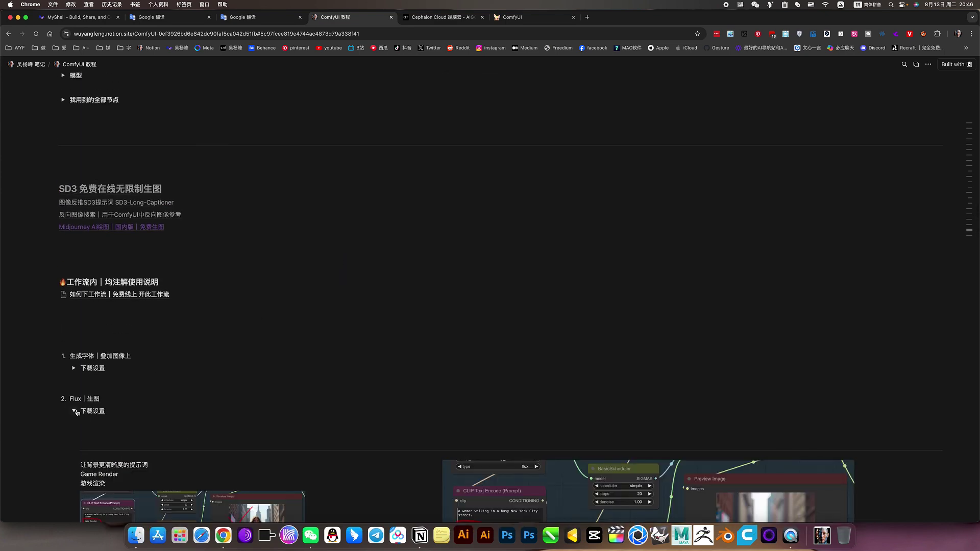
left_click(75, 412)
scroll(116, 393, "down", 3)
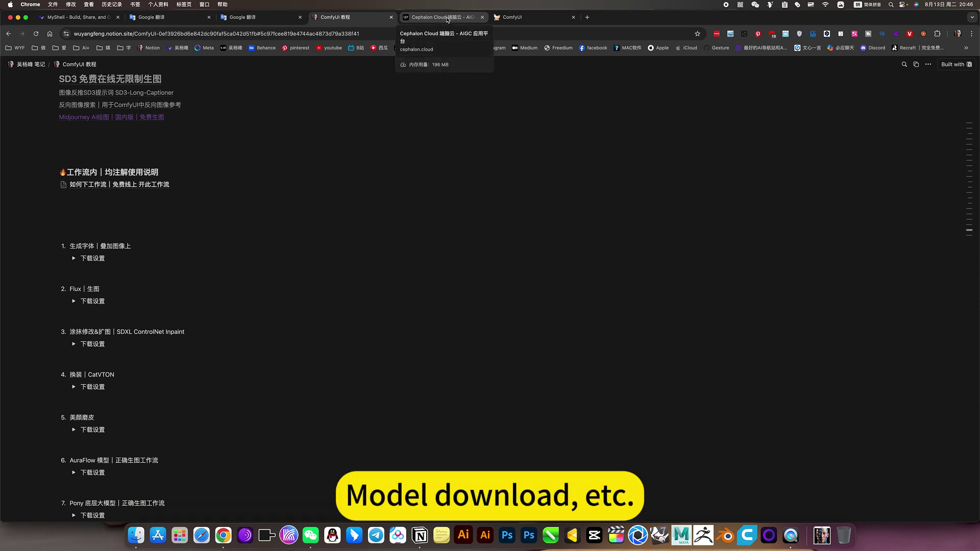
Return to ComfyUI, look through the workflows saved in the workspace folder, and close the workspace list.
left_click(448, 20)
left_click(529, 20)
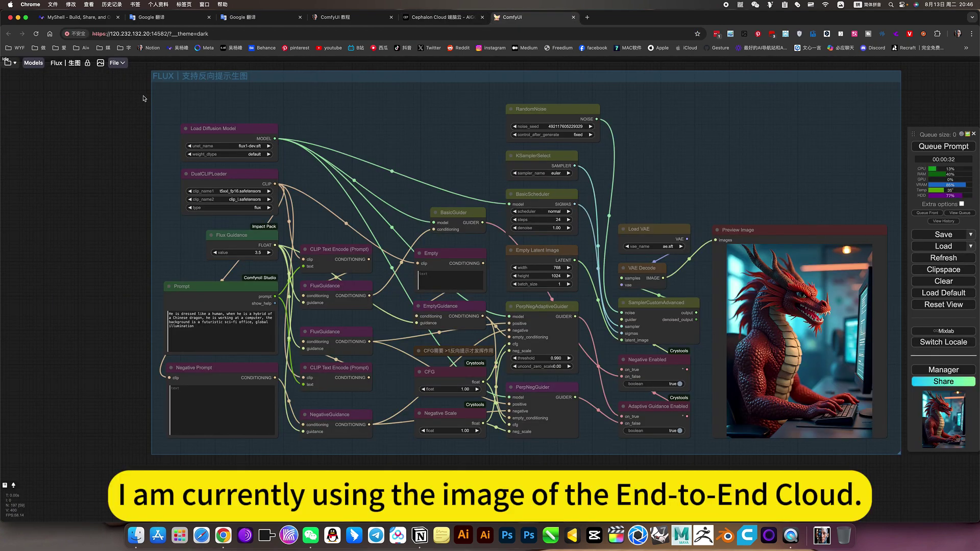
left_click(8, 66)
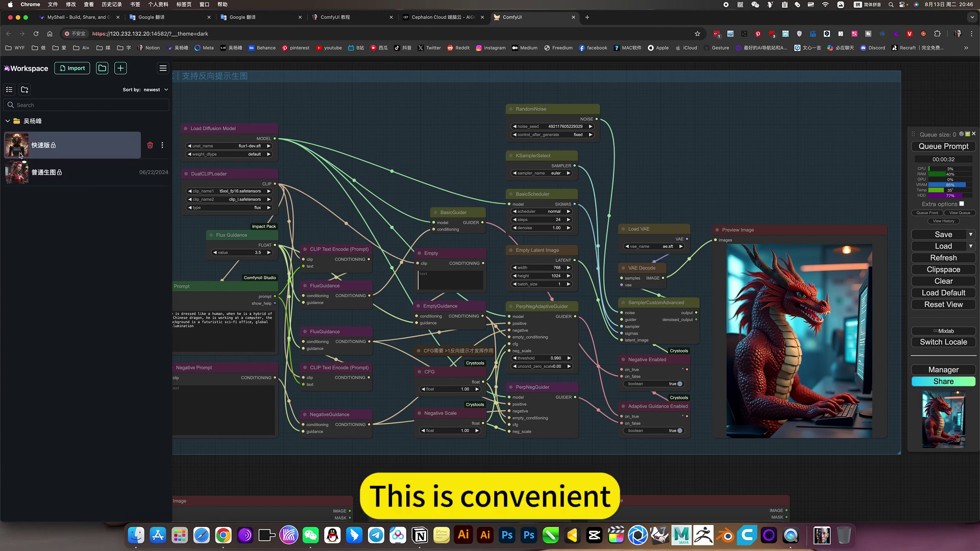
left_click(7, 122)
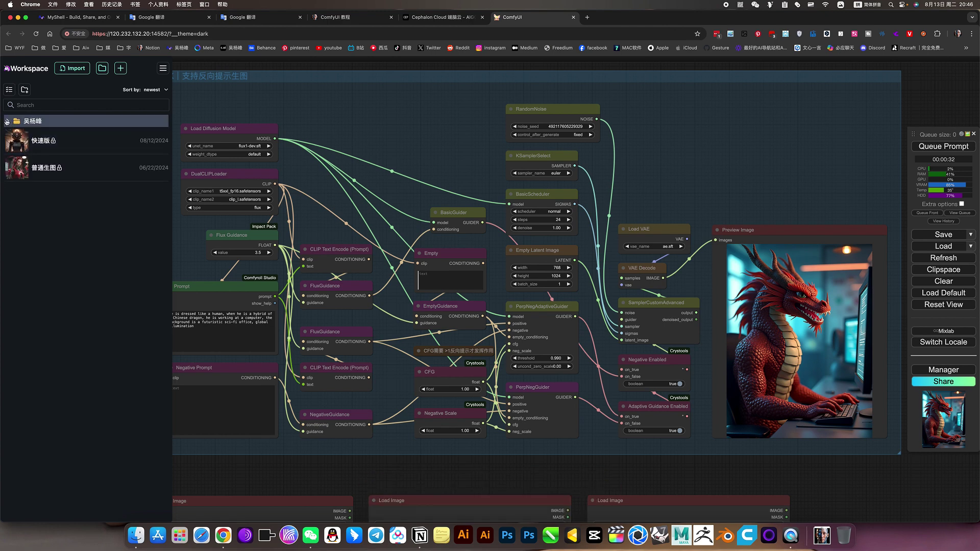
left_click(7, 122)
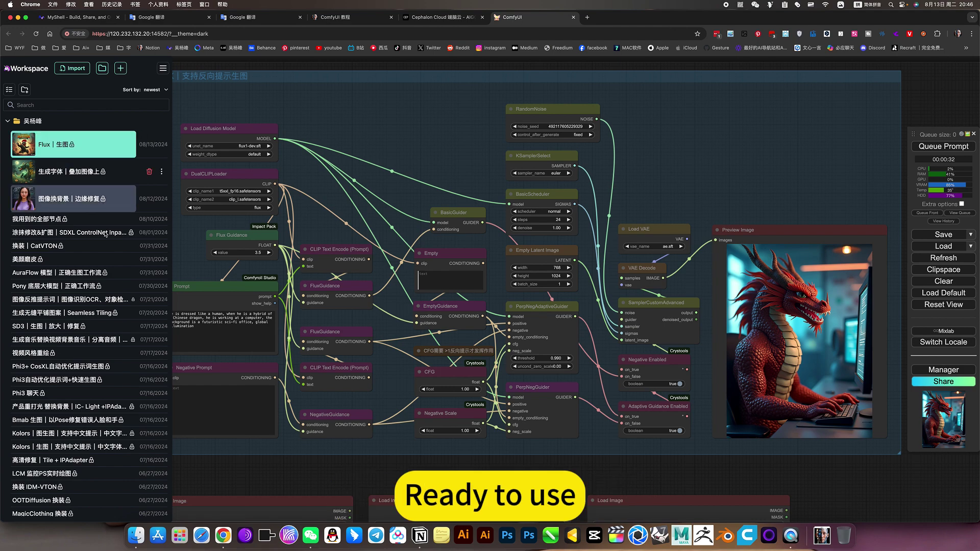
scroll(60, 368, "down", 3)
scroll(61, 368, "down", 6)
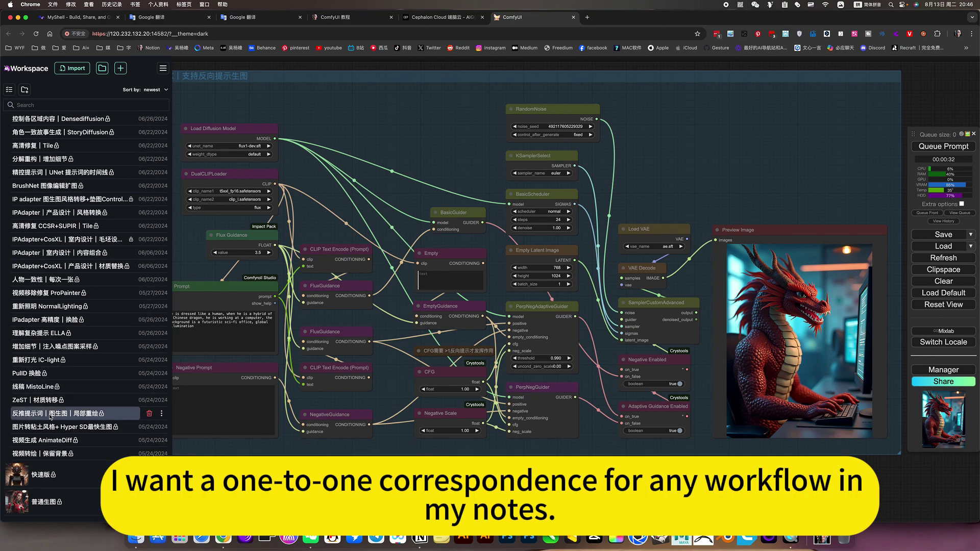
scroll(53, 434, "up", 5)
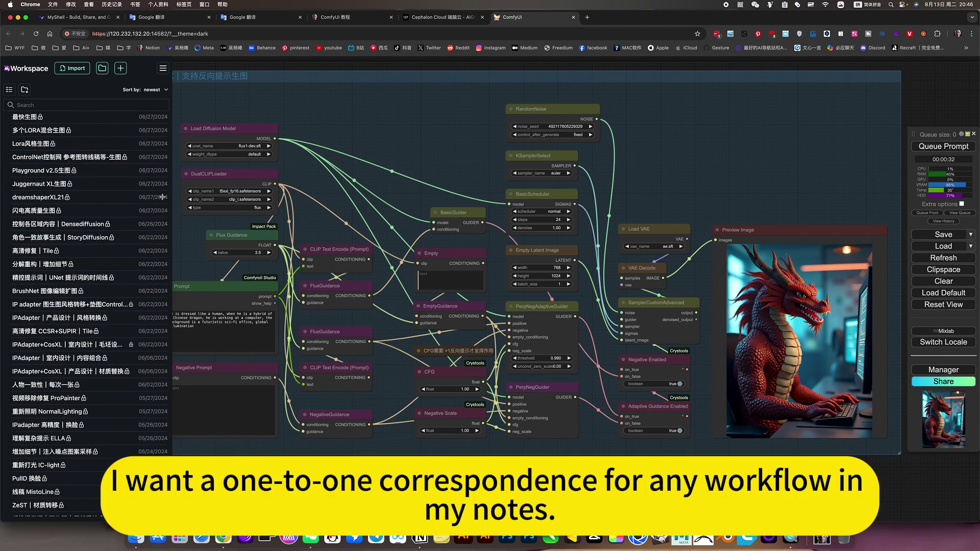
scroll(80, 202, "up", 10)
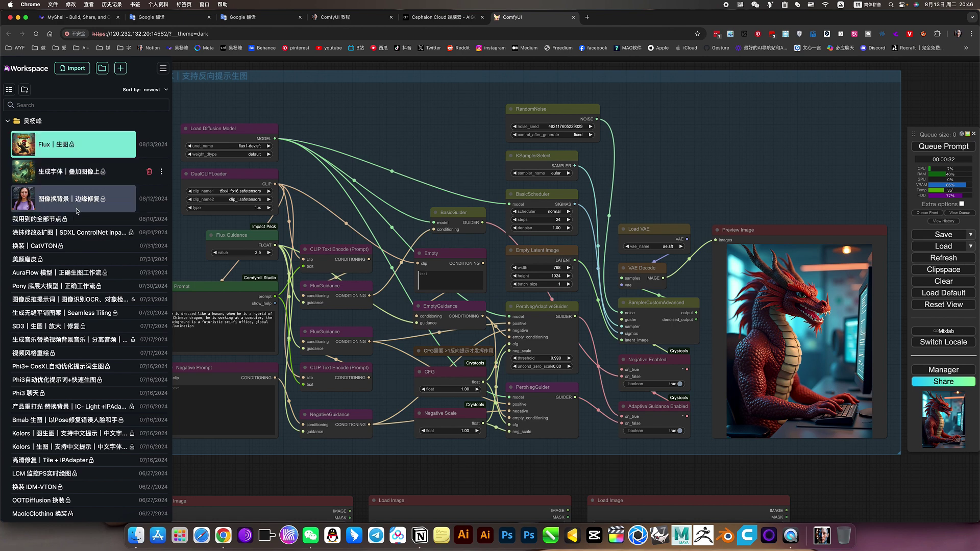
left_click(396, 75)
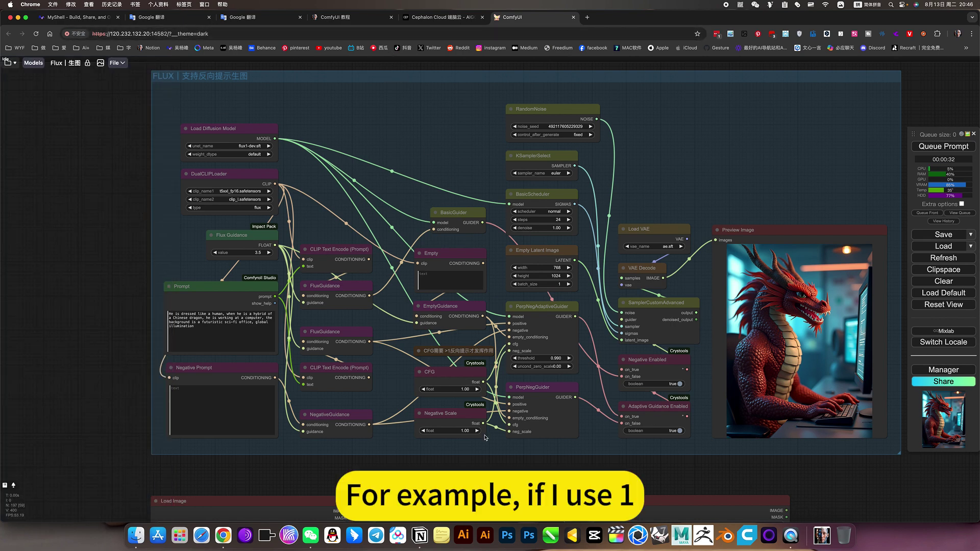
Set the CFG node's float value to 1.1 so that the negative prompt takes effect.
scroll(476, 389, "up", 5)
scroll(664, 325, "down", 5)
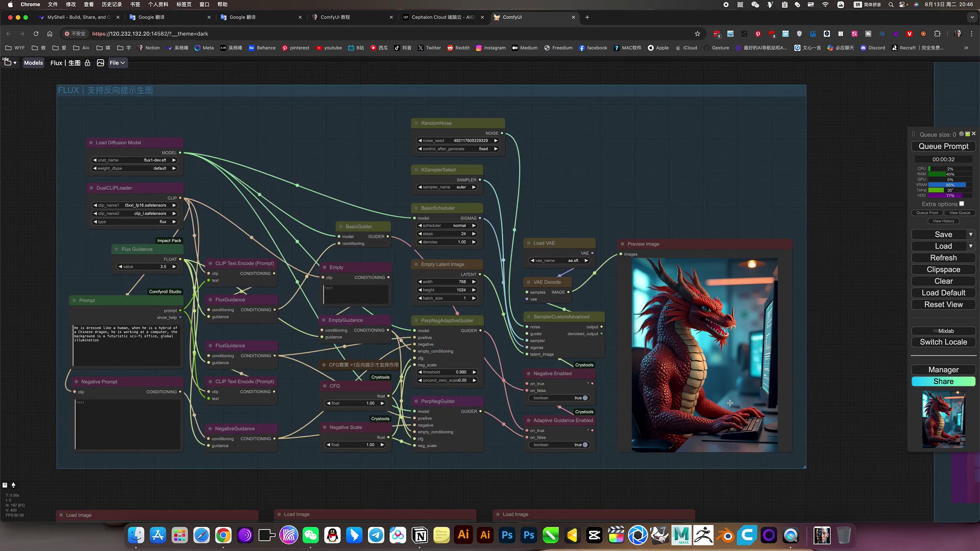
left_click_drag(325, 391, 525, 369)
scroll(548, 374, "up", 8)
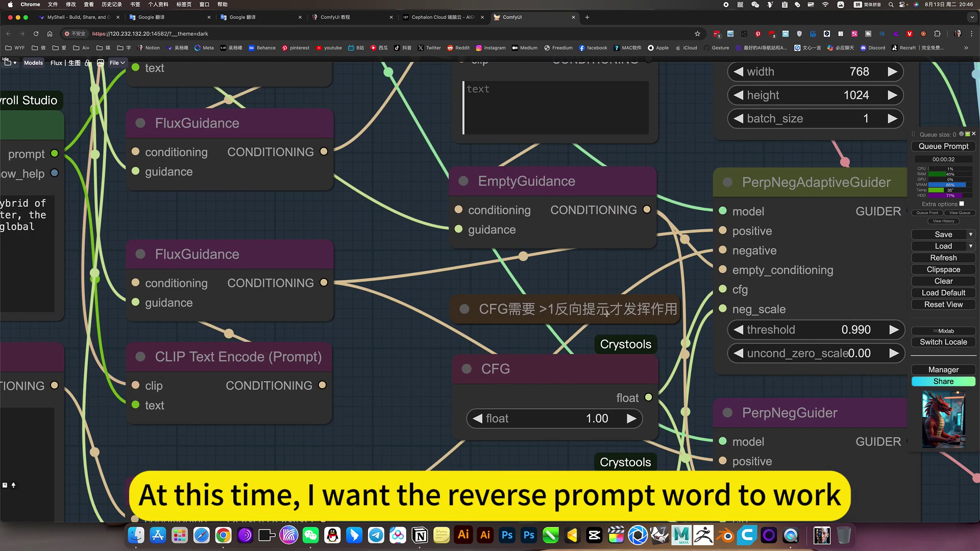
left_click(597, 419)
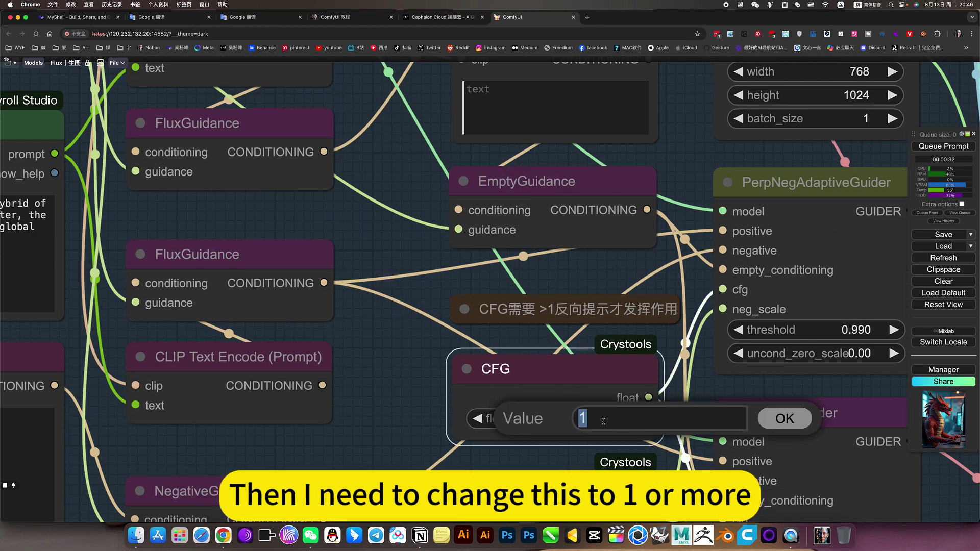
type("1")
key("BackSpace")
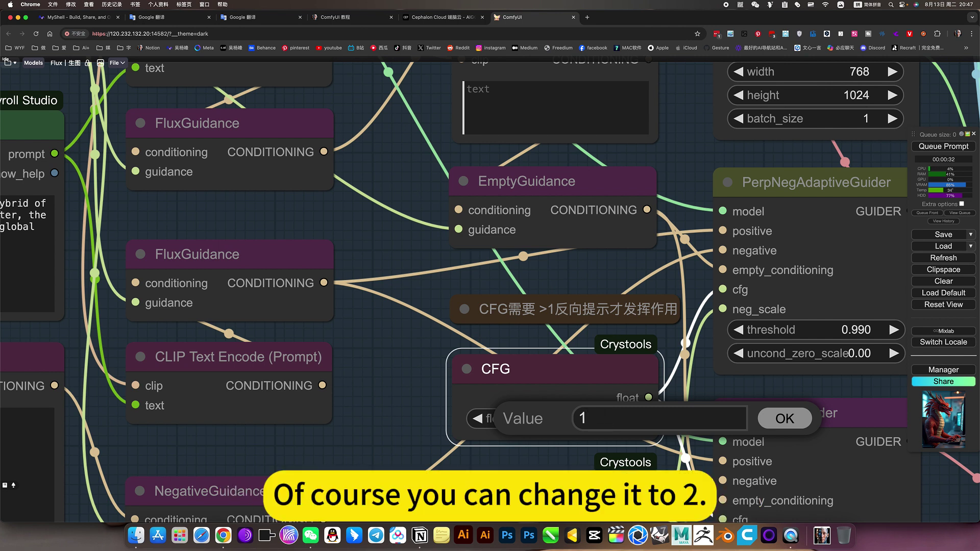
key("ctrl+space")
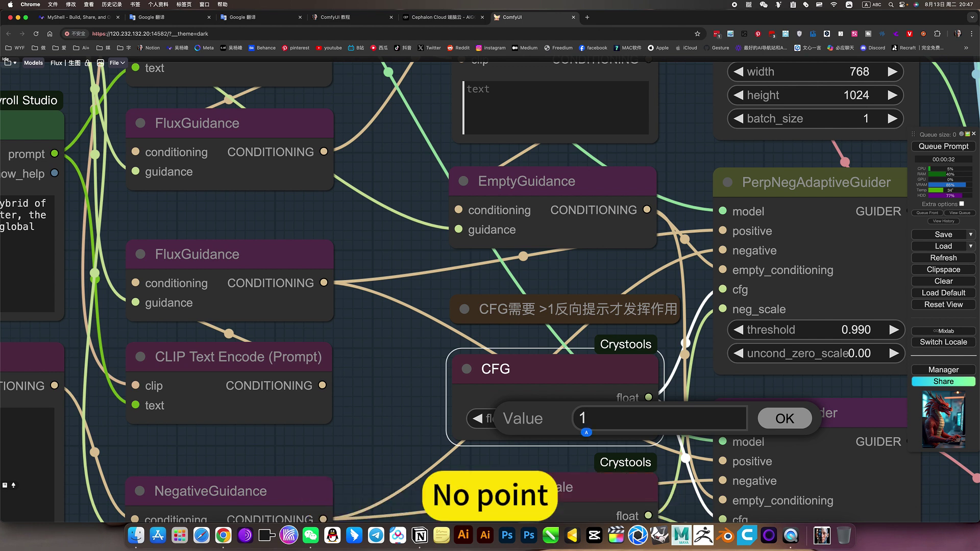
type(".1")
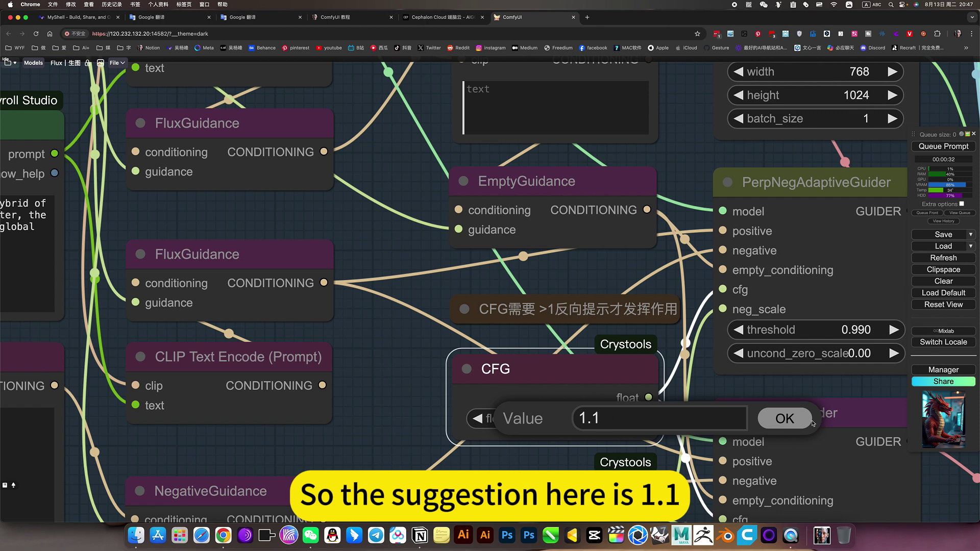
left_click(785, 418)
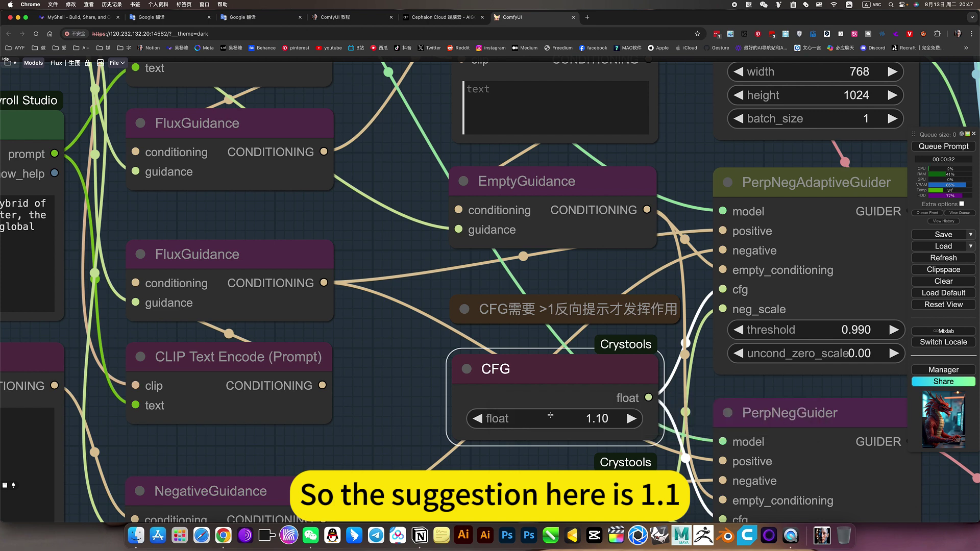
Queue a new generation with the negative prompt left empty and inspect the result in the Preview Image node.
scroll(416, 416, "down", 5)
scroll(416, 416, "down", 1)
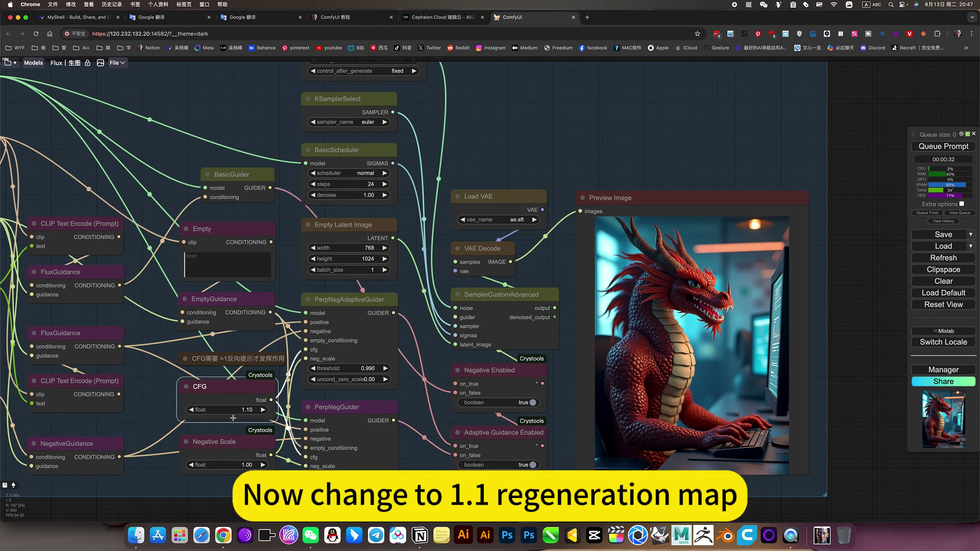
left_click(944, 146)
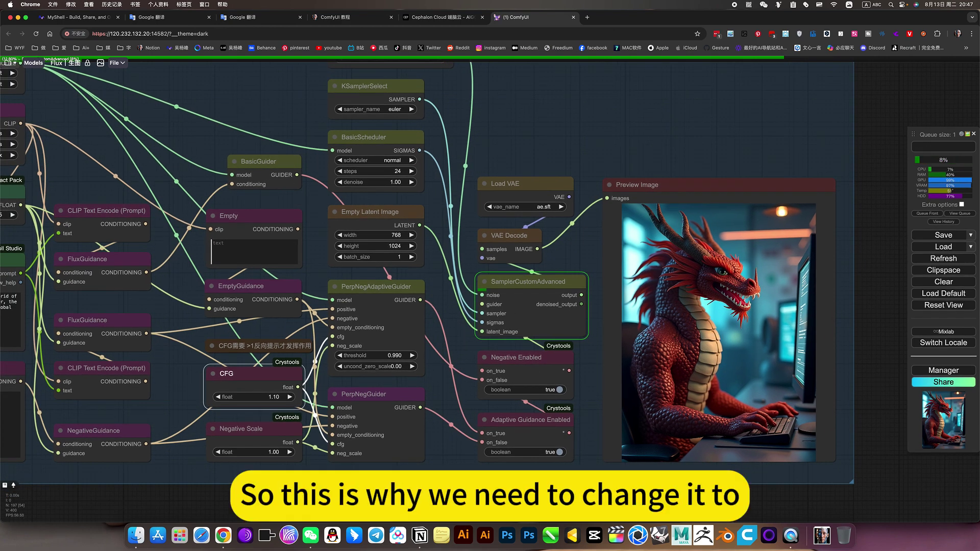
left_click_drag(299, 373, 526, 349)
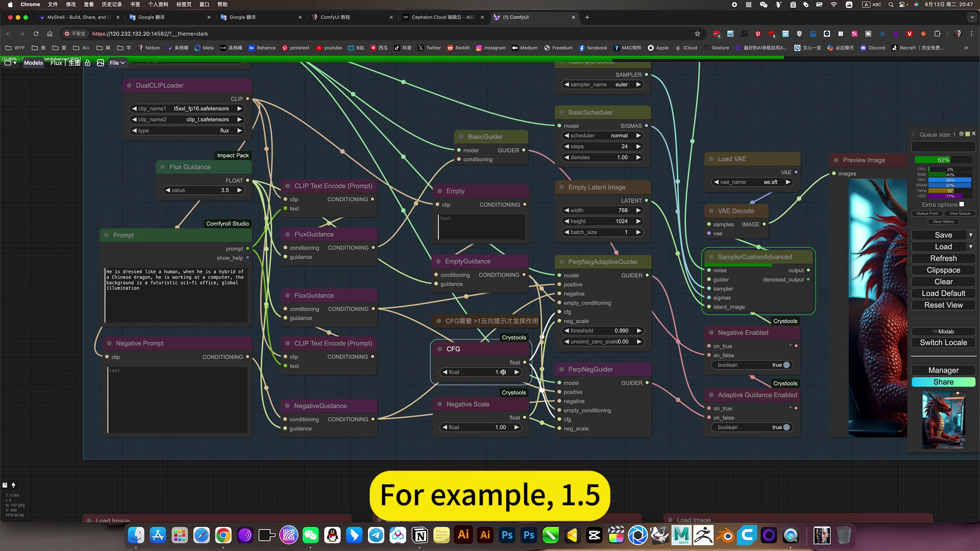
left_click_drag(779, 465, 597, 460)
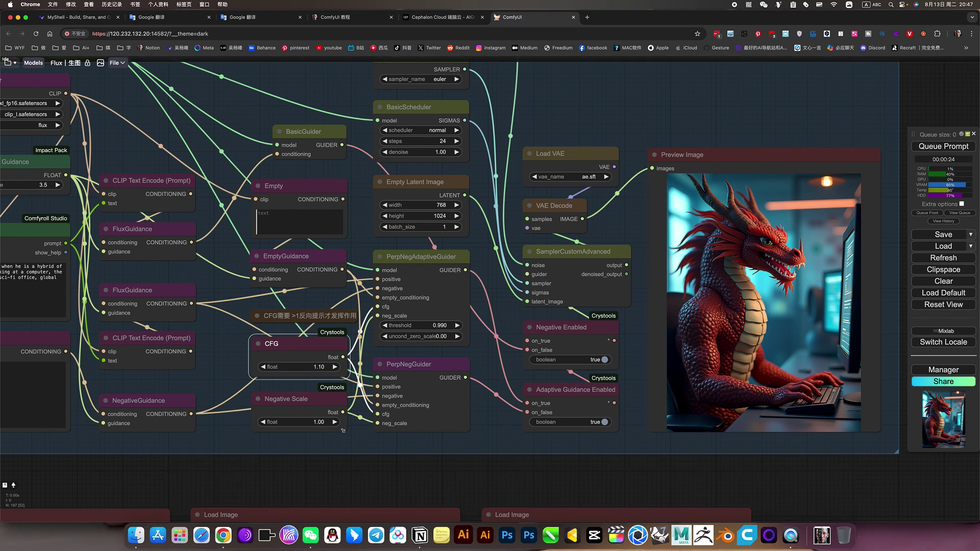
left_click(787, 309)
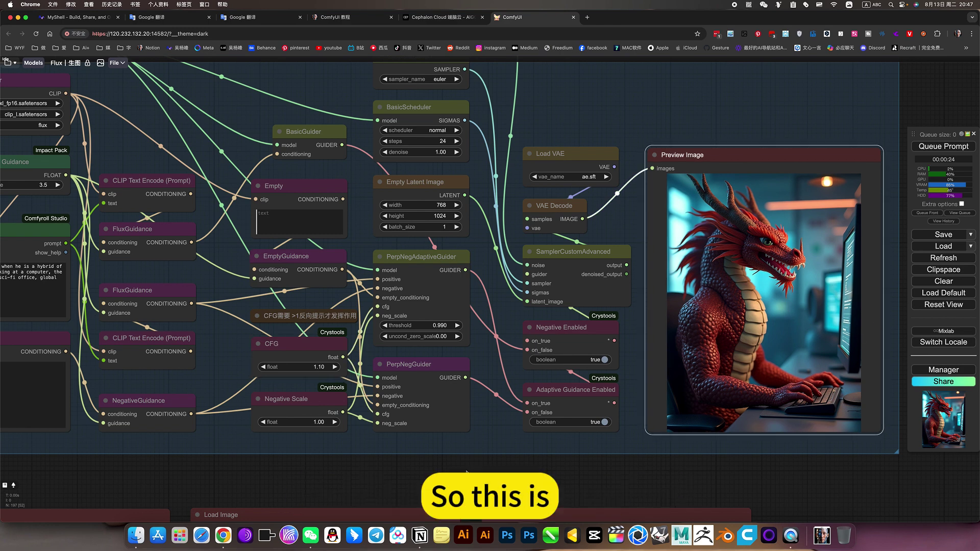
Insert the recent clipboard entry starting with "unde,nudity" into the Negative Prompt node and trim it to "unde,nudity,".
left_click_drag(466, 472, 723, 466)
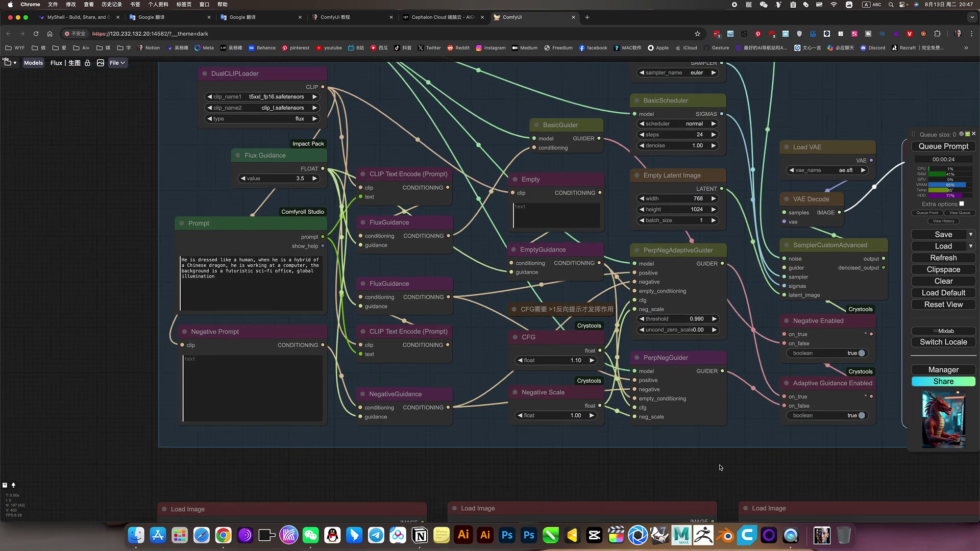
left_click(226, 381)
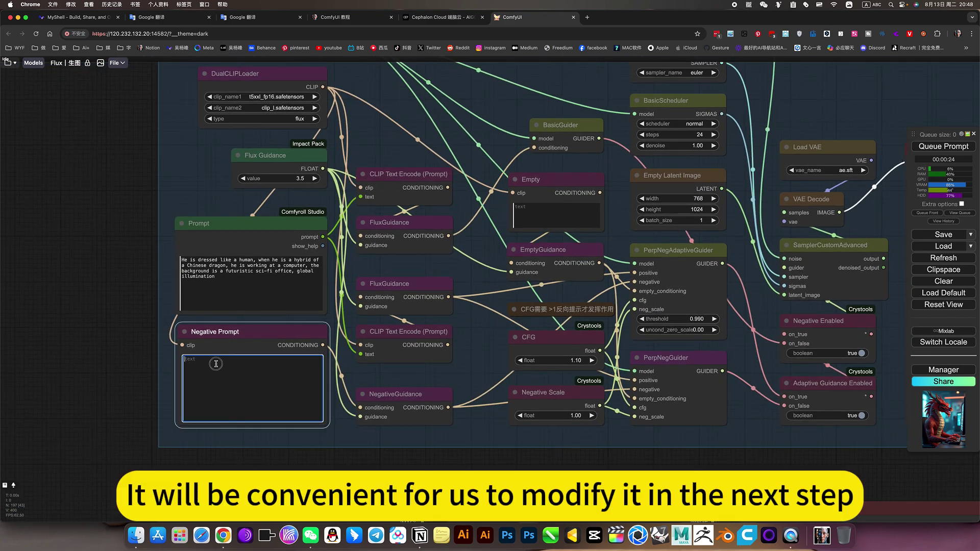
right_click(184, 364)
mouse_move(215, 377)
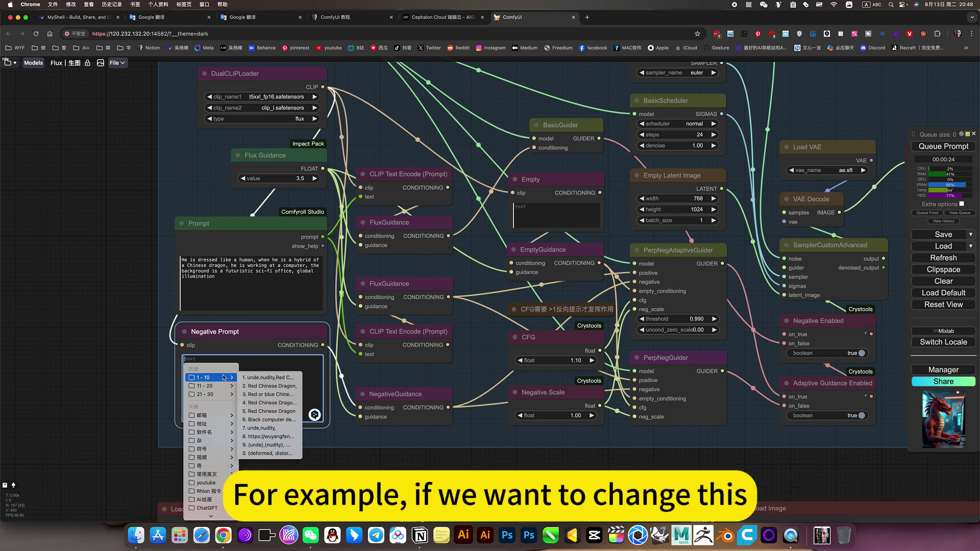
left_click(271, 379)
left_click_drag(217, 359, 267, 359)
key("BackSpace")
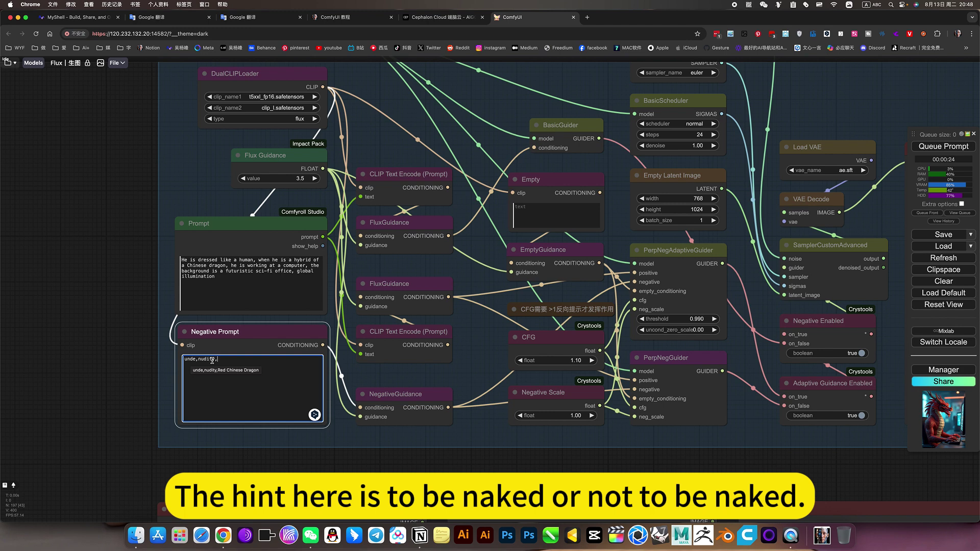
Check the CFG node's value, generate the image again with the filled negative prompt, and bring the preview into view.
left_click_drag(509, 462, 321, 453)
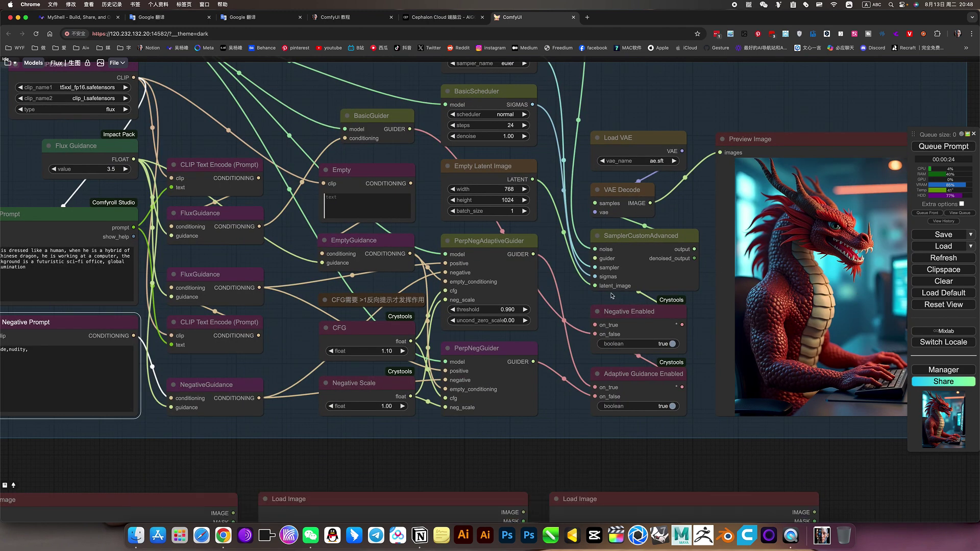
scroll(366, 349, "up", 5)
scroll(366, 348, "up", 2)
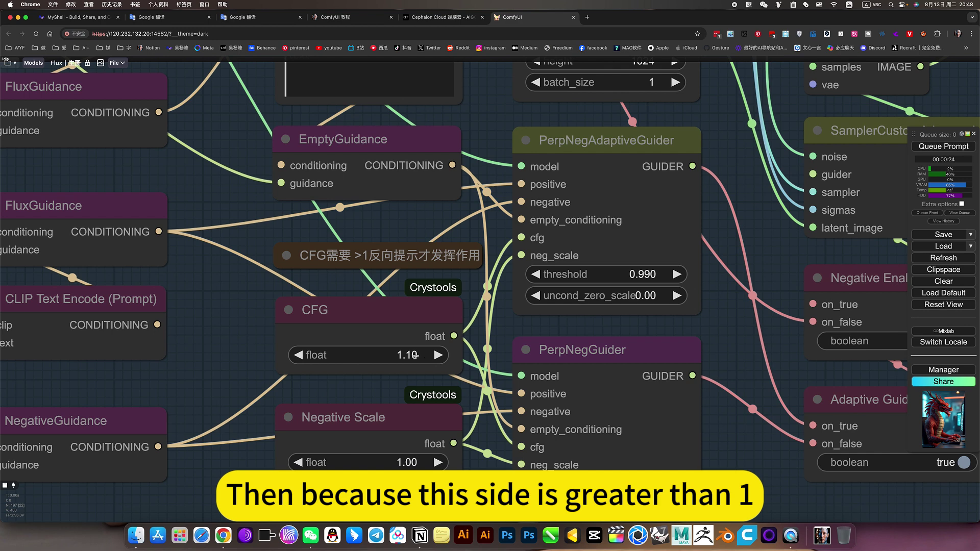
scroll(402, 317, "down", 7)
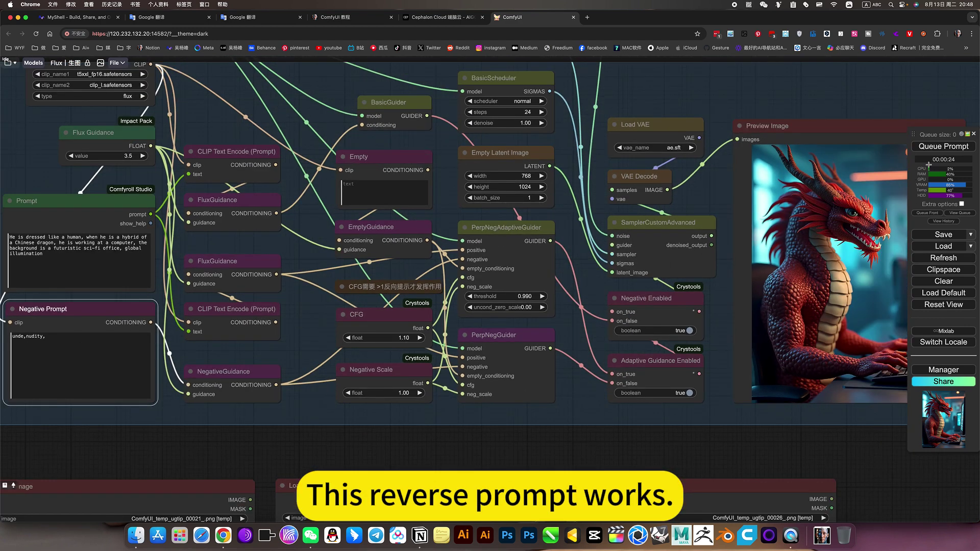
left_click(944, 147)
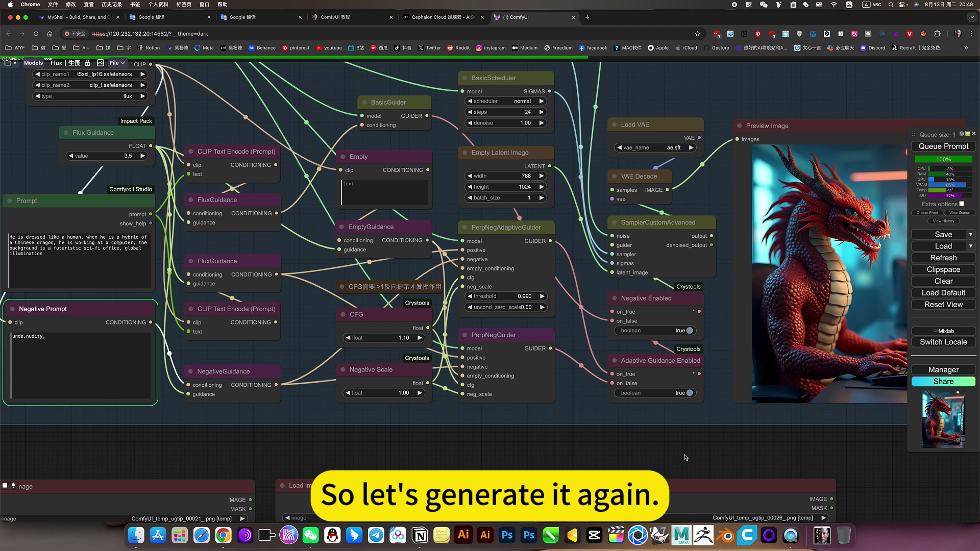
left_click_drag(668, 446, 589, 471)
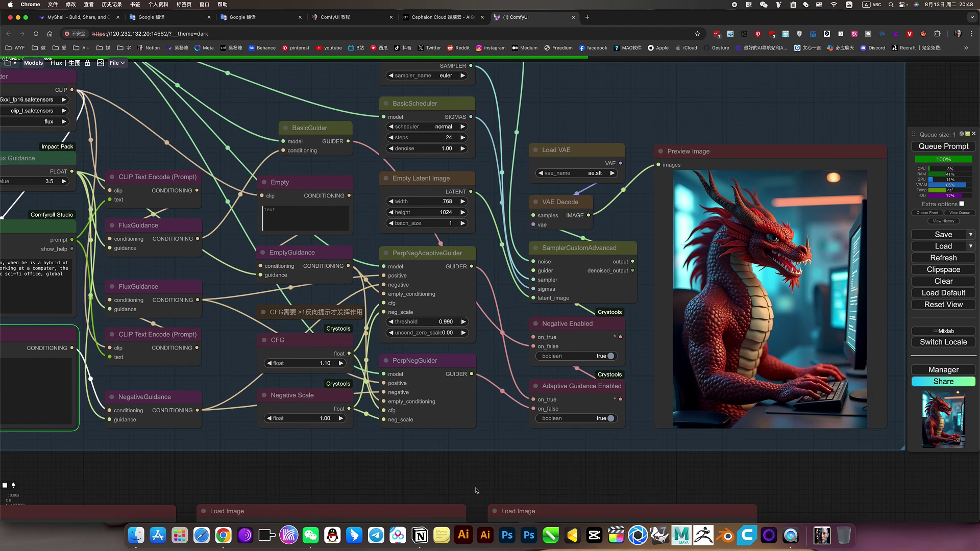
left_click_drag(474, 479, 493, 484)
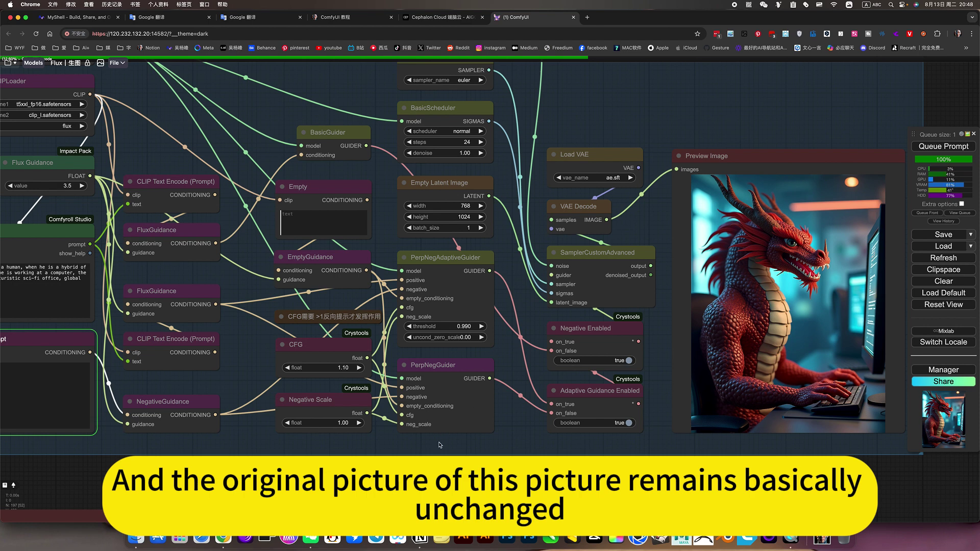
Review the Negative Prompt text, the guidance nodes and the current preview image while the queued generation runs.
scroll(440, 445, "left", 6)
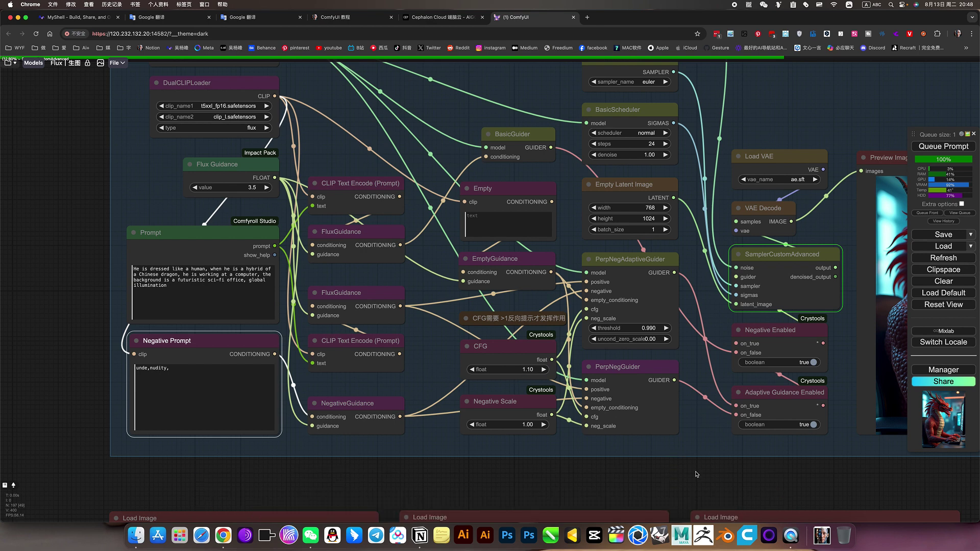
scroll(540, 319, "down", 2)
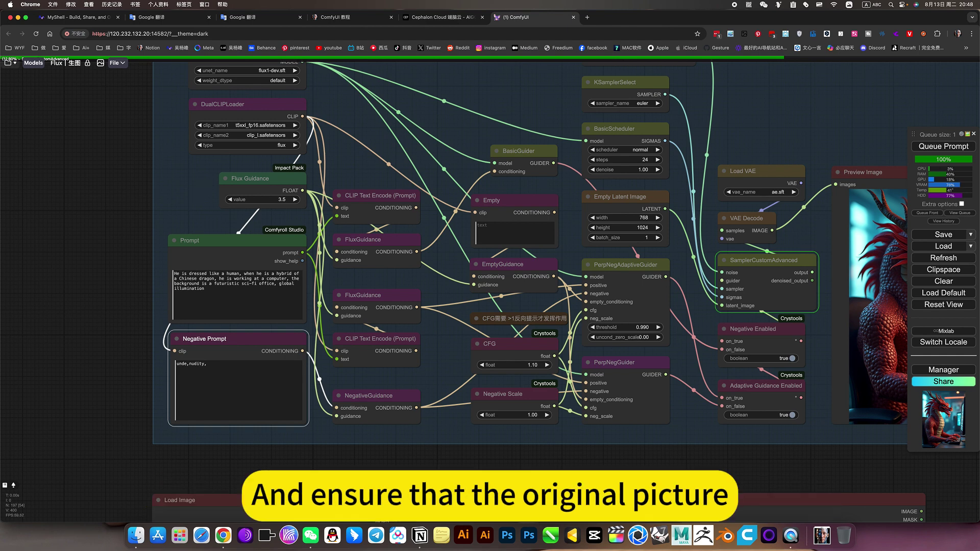
left_click_drag(825, 314, 616, 325)
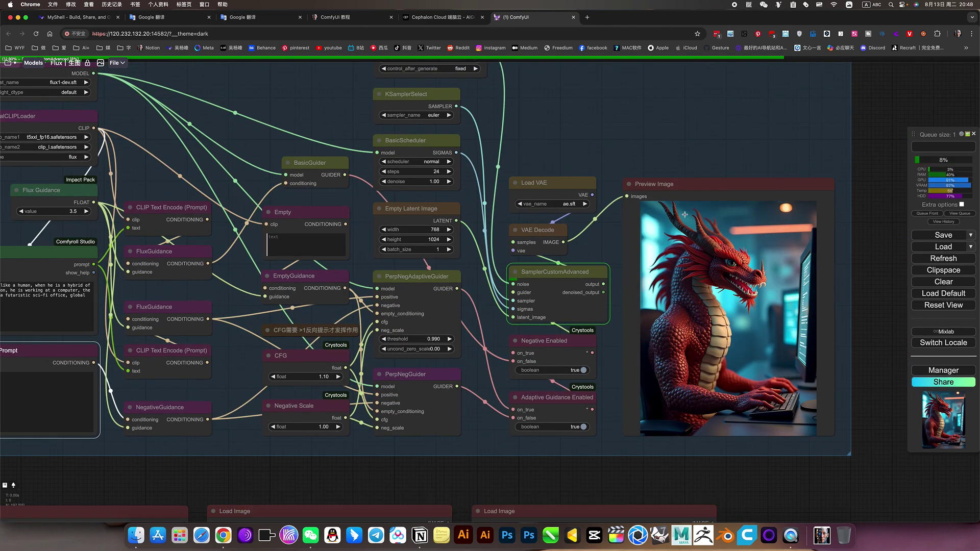
scroll(685, 214, "up", 3)
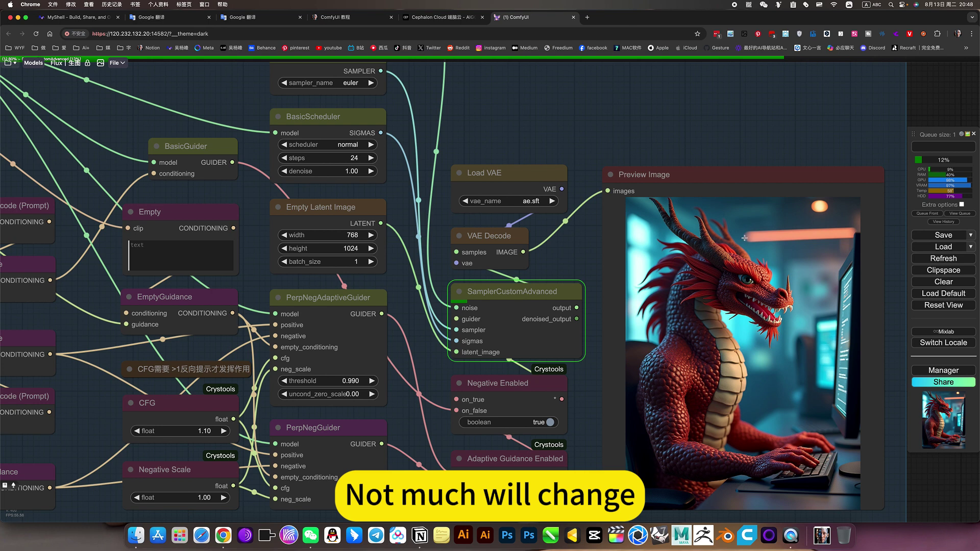
scroll(739, 239, "down", 5)
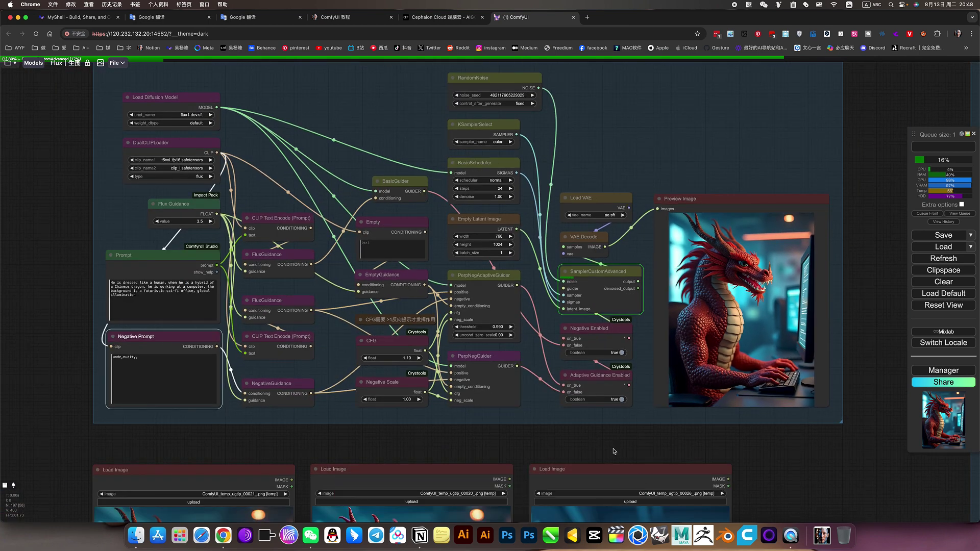
left_click_drag(602, 444, 648, 483)
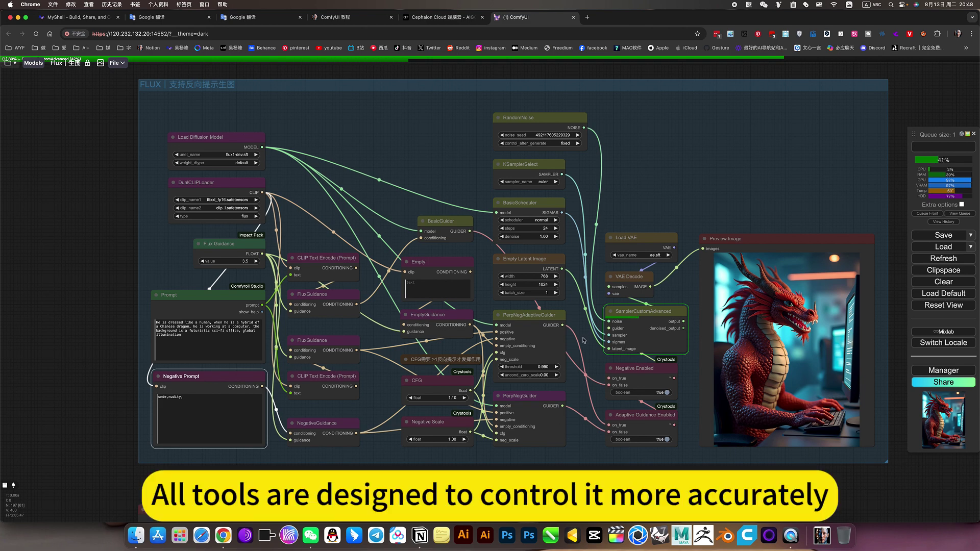
scroll(582, 342, "up", 2)
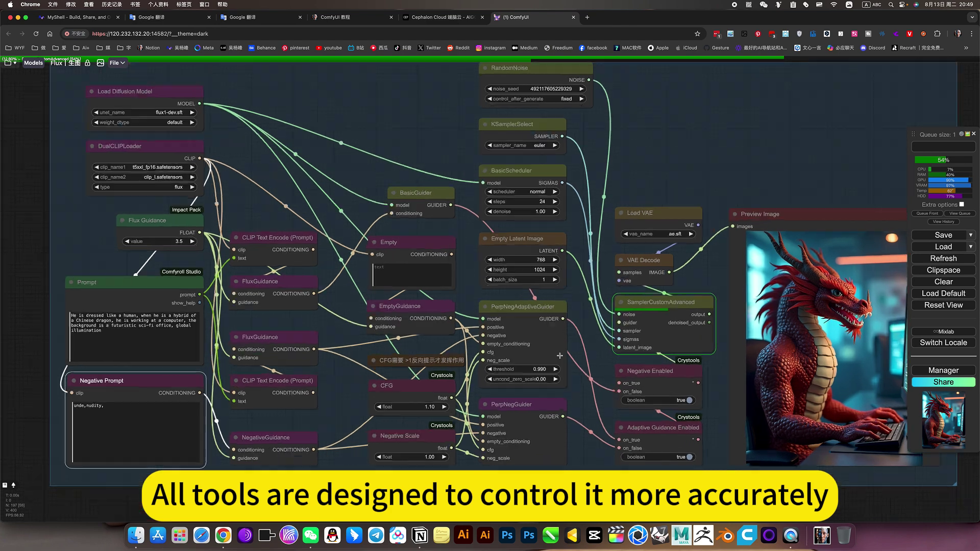
scroll(581, 367, "down", 4)
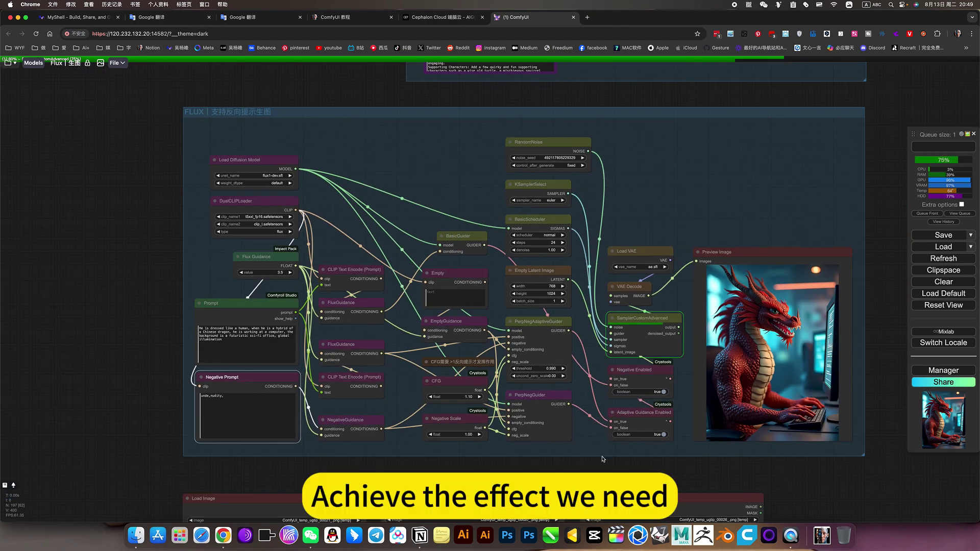
left_click_drag(603, 474, 602, 478)
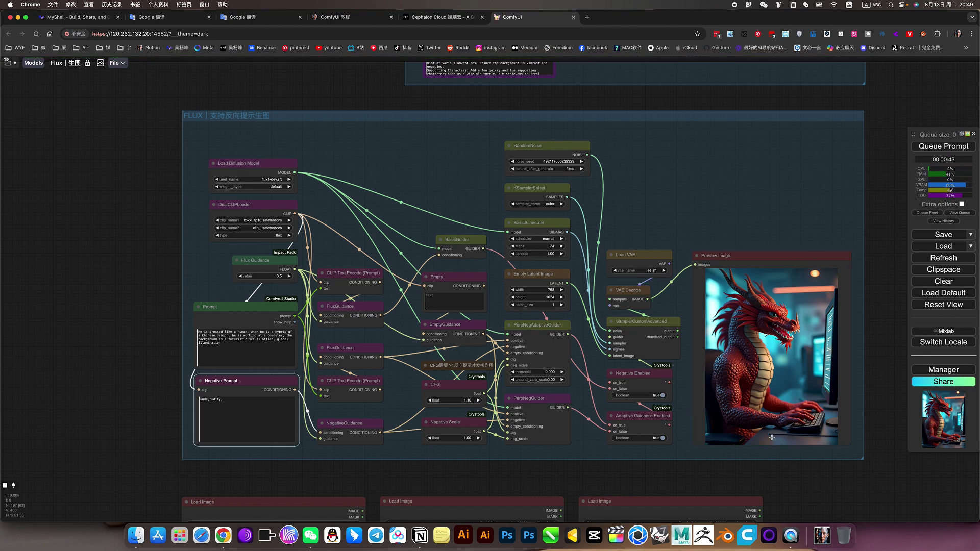
Examine the newly generated image in the Preview Image node up close and check it against the prompt and CFG nodes.
scroll(755, 404, "up", 4)
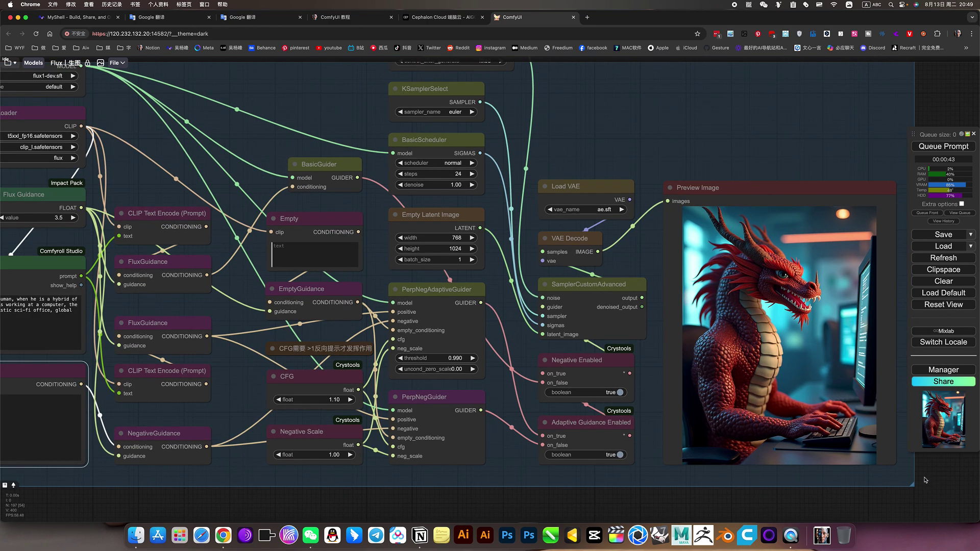
left_click_drag(938, 478, 898, 486)
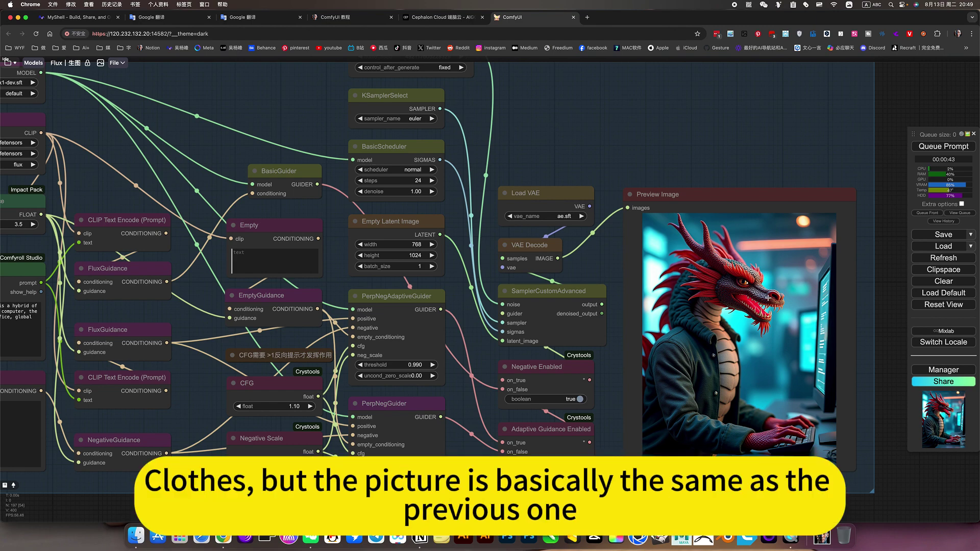
scroll(775, 317, "down", 5)
scroll(775, 317, "up", 10)
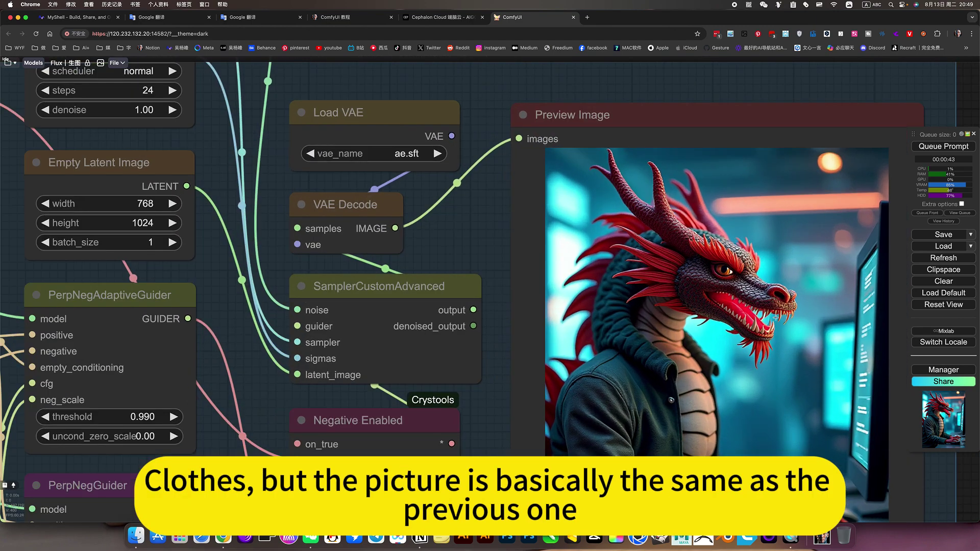
scroll(776, 317, "down", 10)
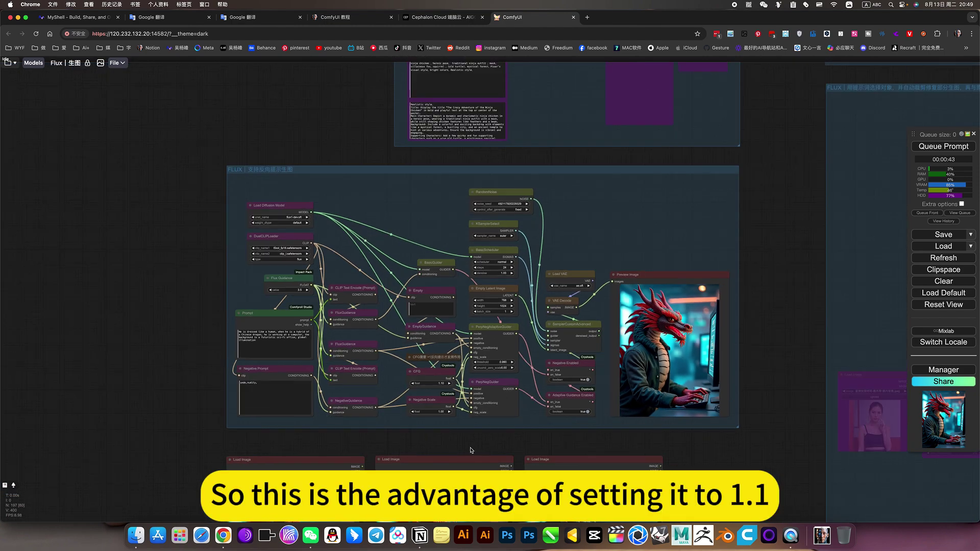
scroll(471, 450, "up", 5)
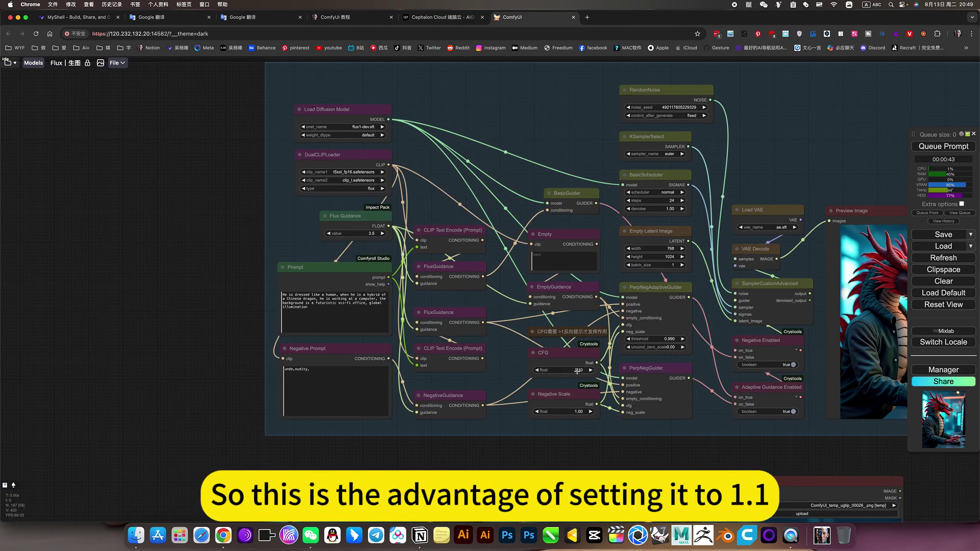
Set the CFG node's float value to 2, checking the sample pictures in the Load Image nodes before confirming.
left_click_drag(565, 455, 524, 455)
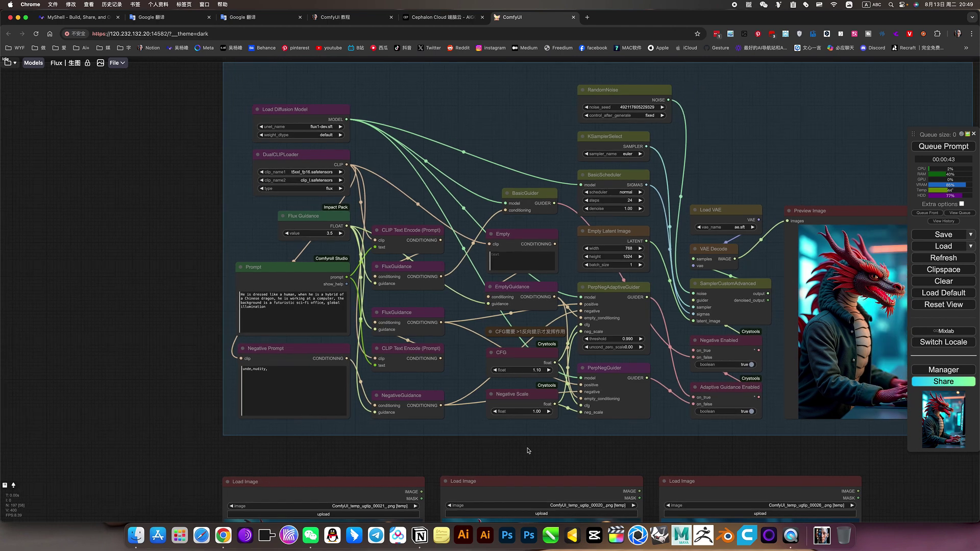
left_click(539, 370)
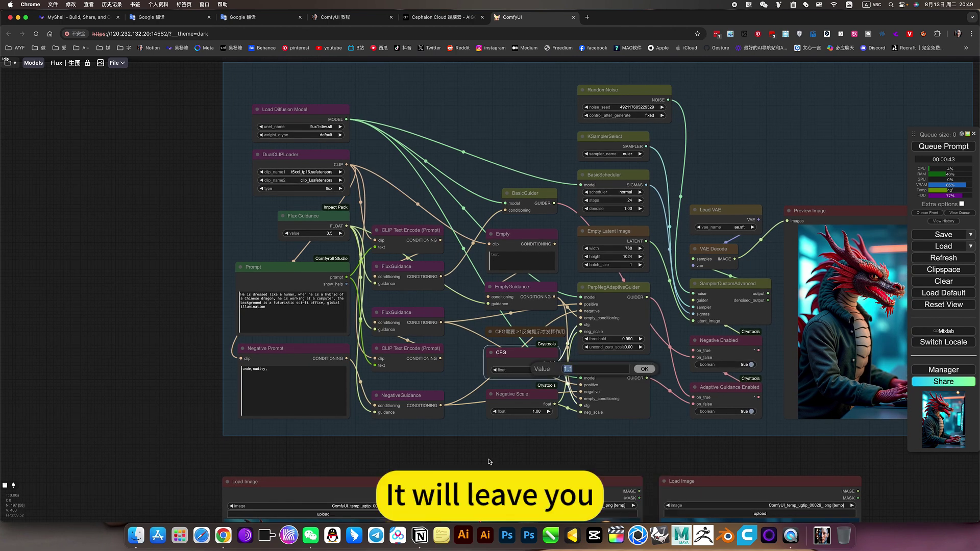
left_click_drag(488, 459, 660, 247)
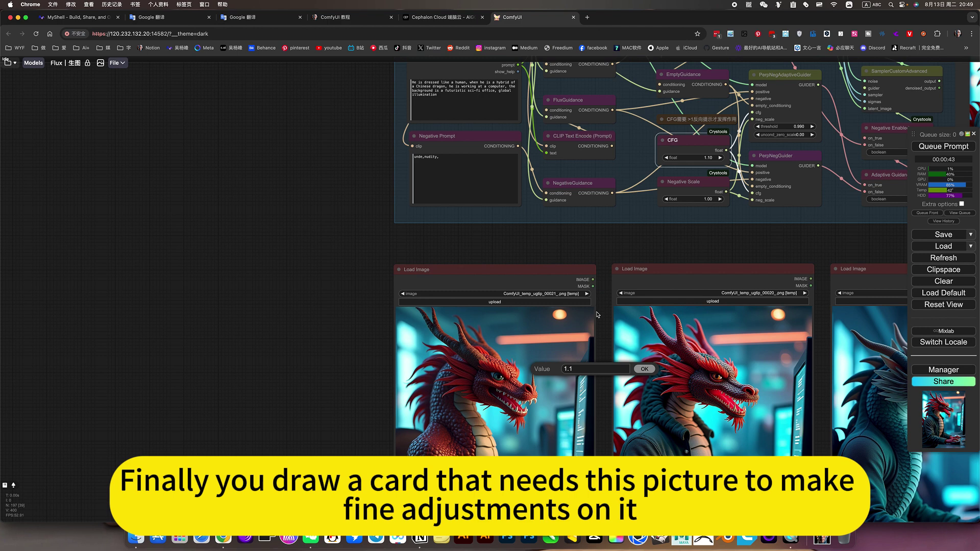
scroll(561, 316, "up", 6)
scroll(562, 317, "right", 8)
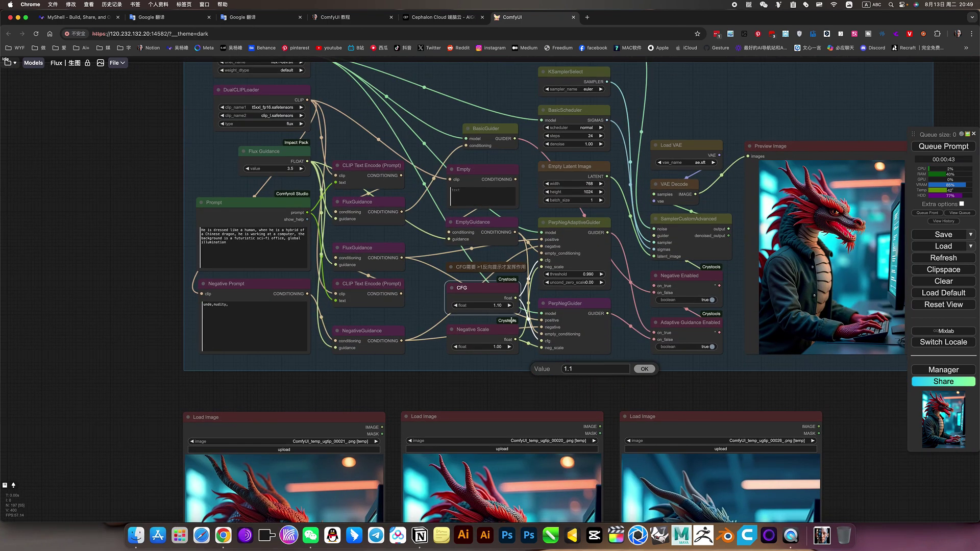
left_click_drag(580, 368, 543, 370)
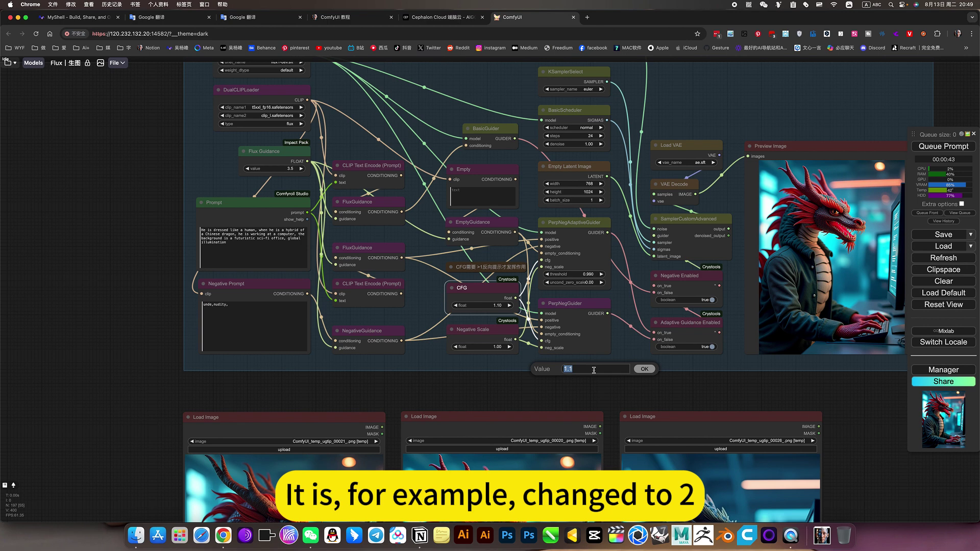
type("2")
key("Return")
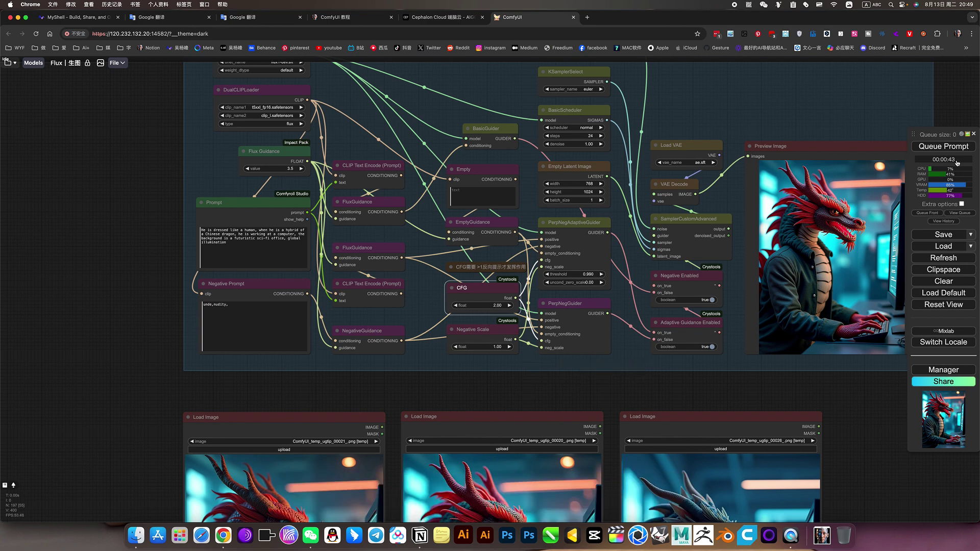
Queue a new generation with the same prompts and view the sample pictures in the Load Image nodes while it runs.
left_click(944, 146)
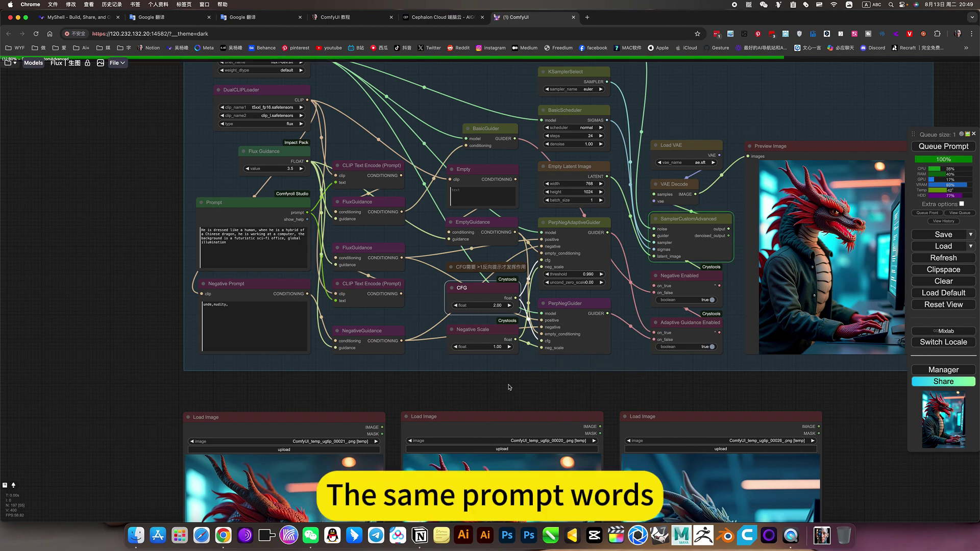
left_click_drag(530, 385, 641, 191)
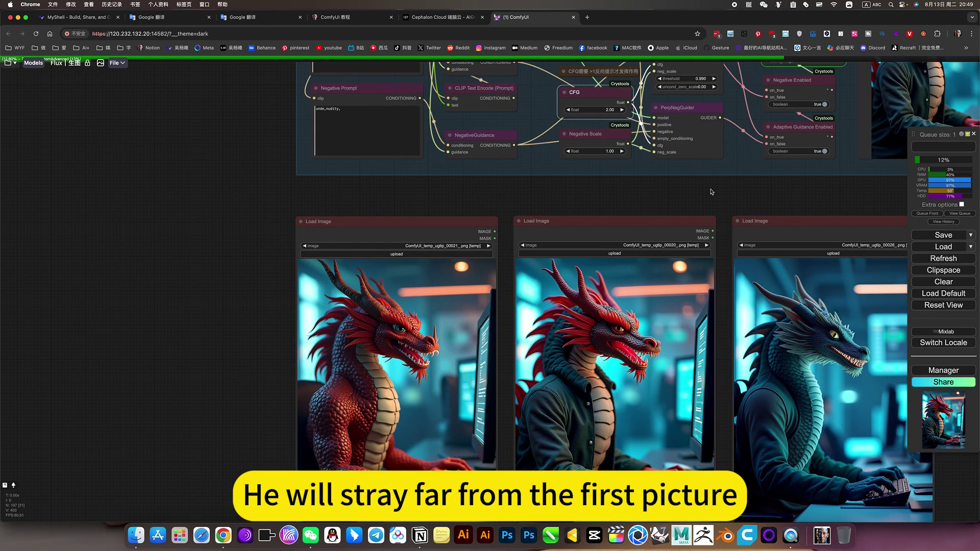
left_click_drag(711, 189, 472, 386)
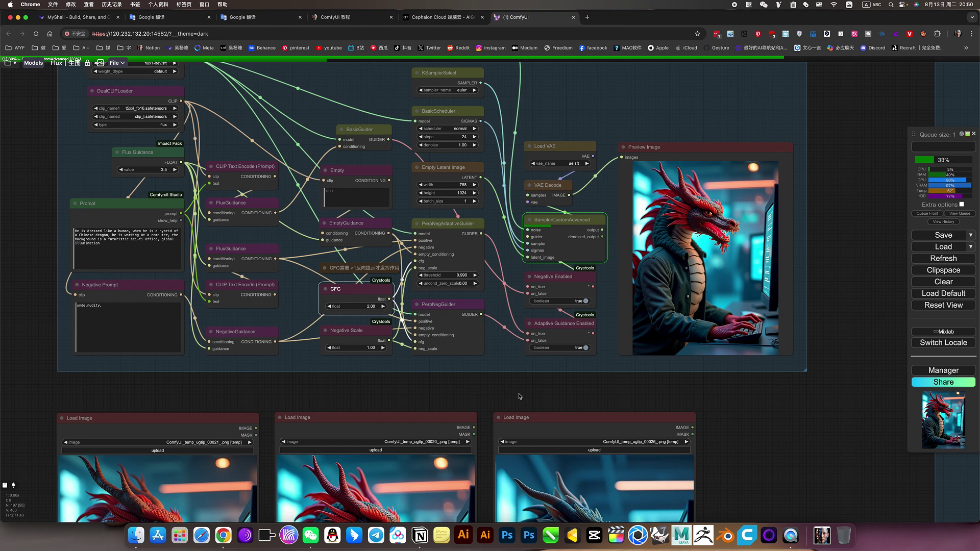
left_click_drag(517, 394, 603, 408)
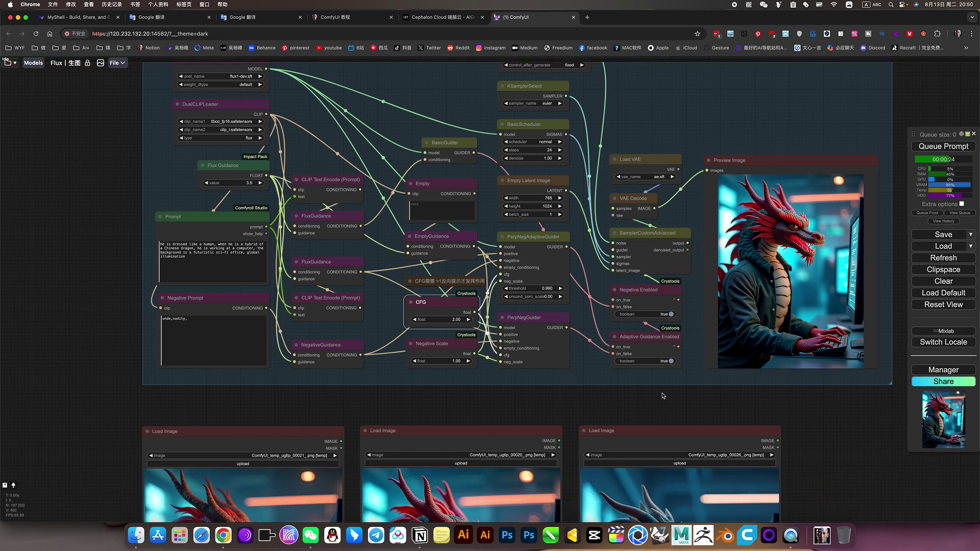
Examine the dragon's clothing, body and hands in the Preview Image node's finished result.
left_click(666, 400)
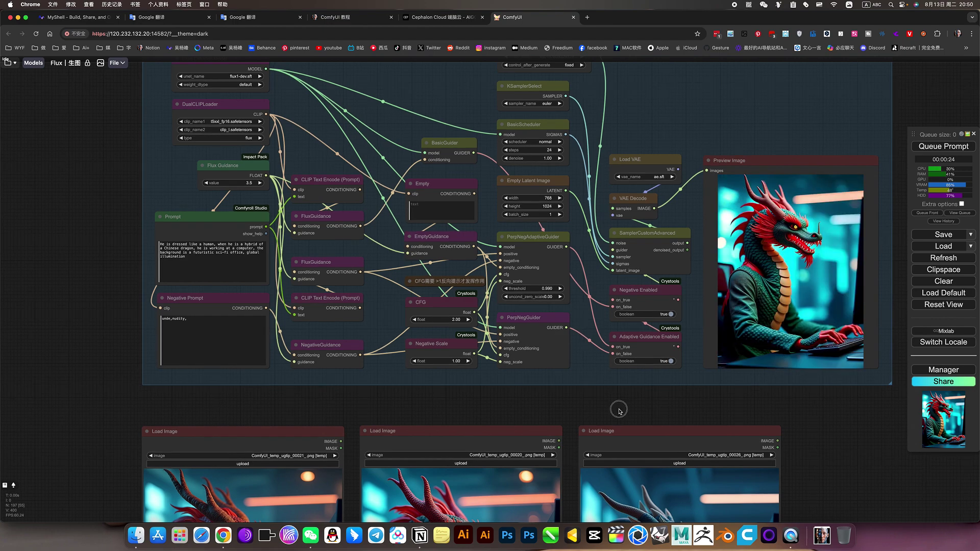
scroll(619, 407, "up", 5)
scroll(763, 287, "up", 3)
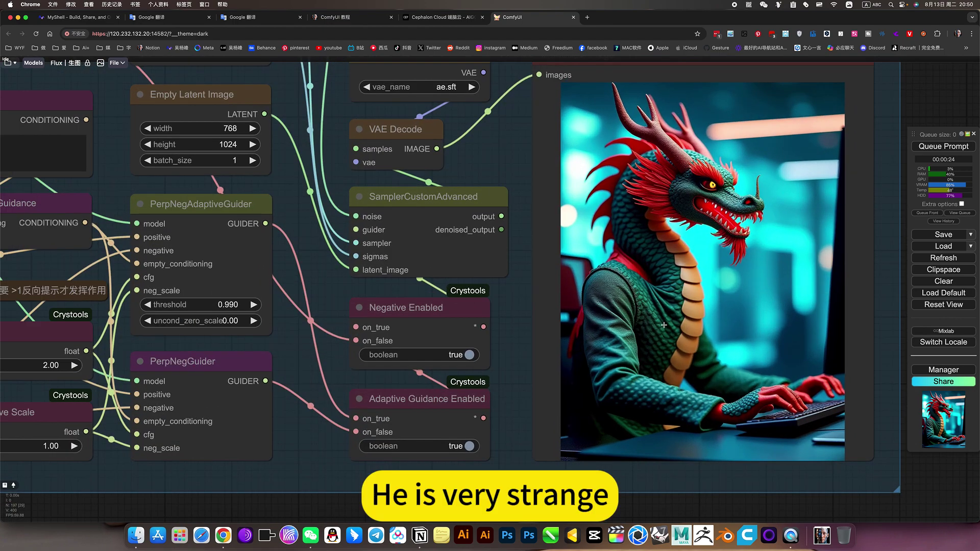
scroll(714, 321, "down", 6)
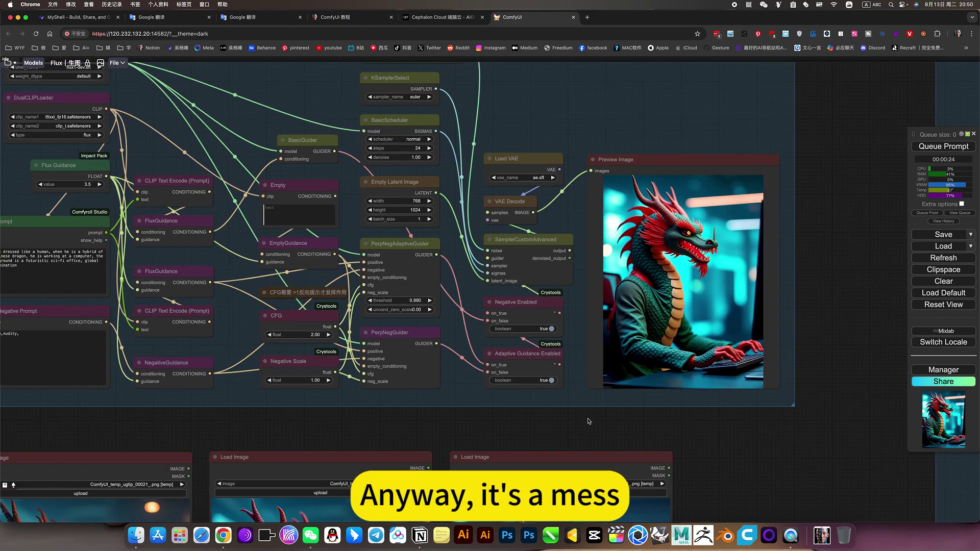
scroll(704, 345, "up", 5)
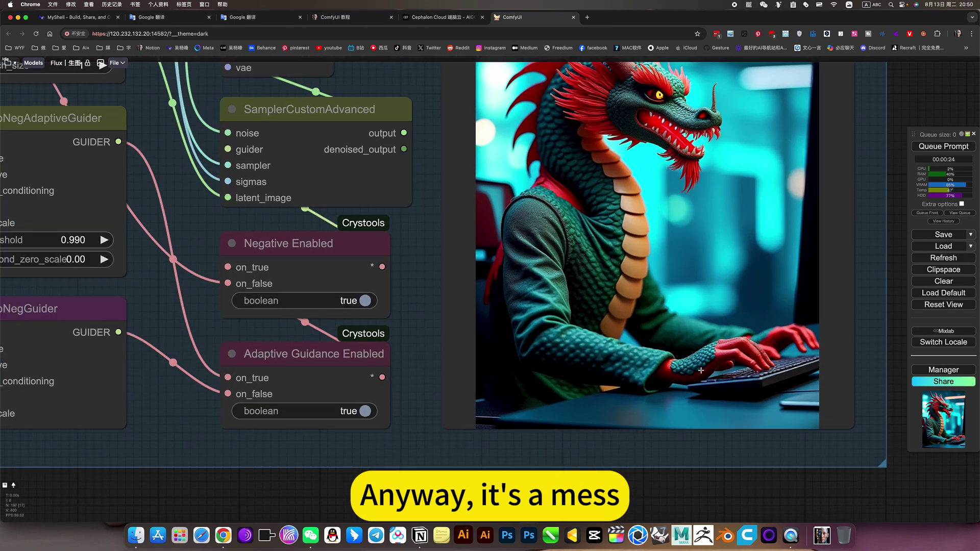
scroll(674, 371, "down", 5)
scroll(715, 444, "up", 3)
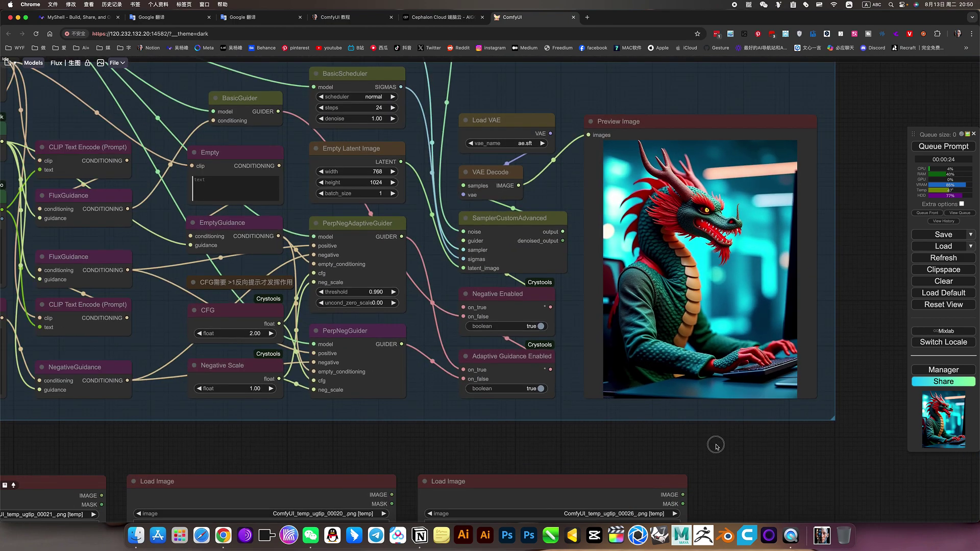
Set the CFG node's float value to 1.1 and review the note above it about when negative prompts take effect.
left_click(470, 334)
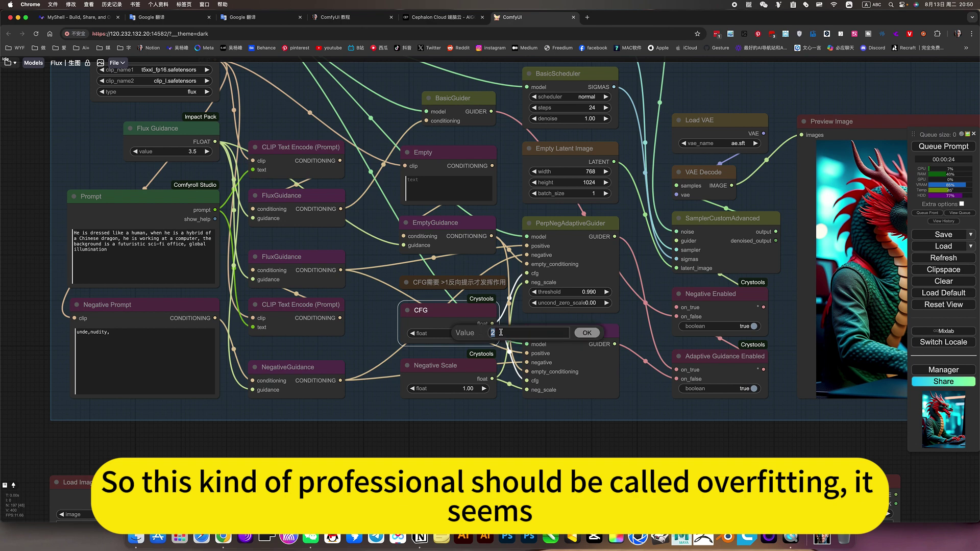
type("1.1")
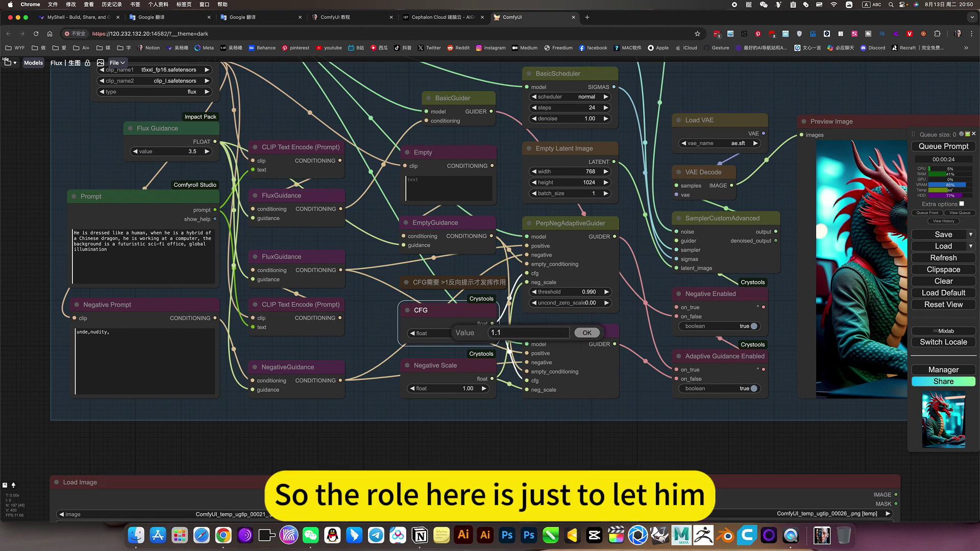
key("Return")
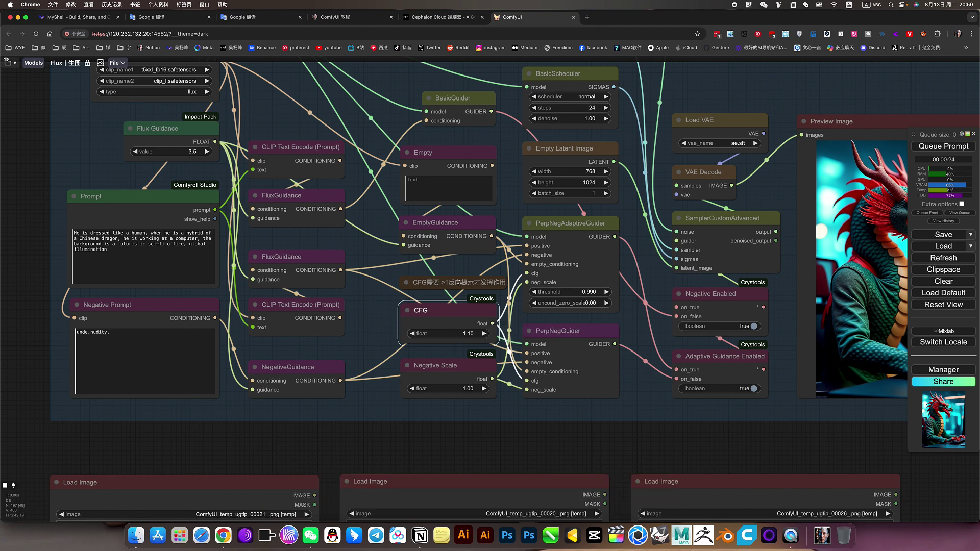
scroll(442, 280, "up", 8)
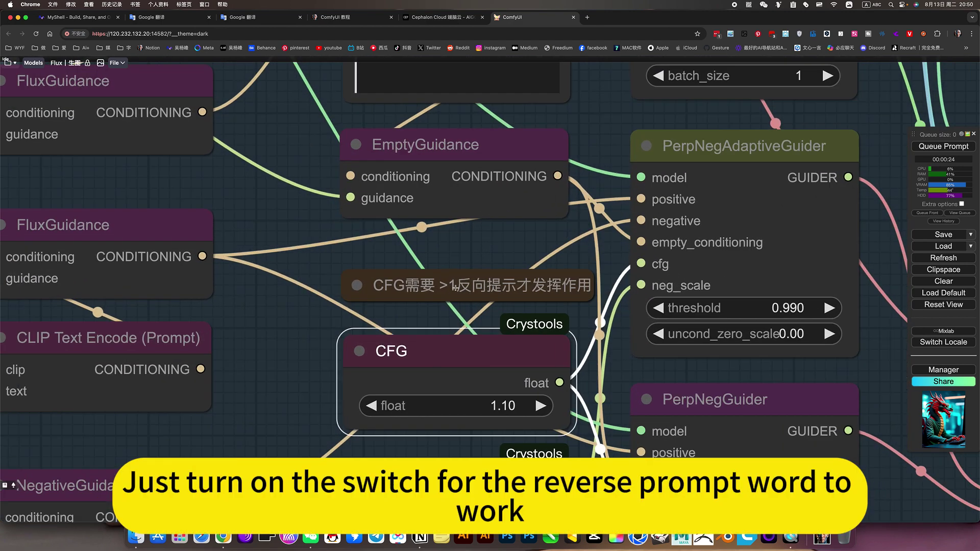
scroll(530, 312, "down", 5)
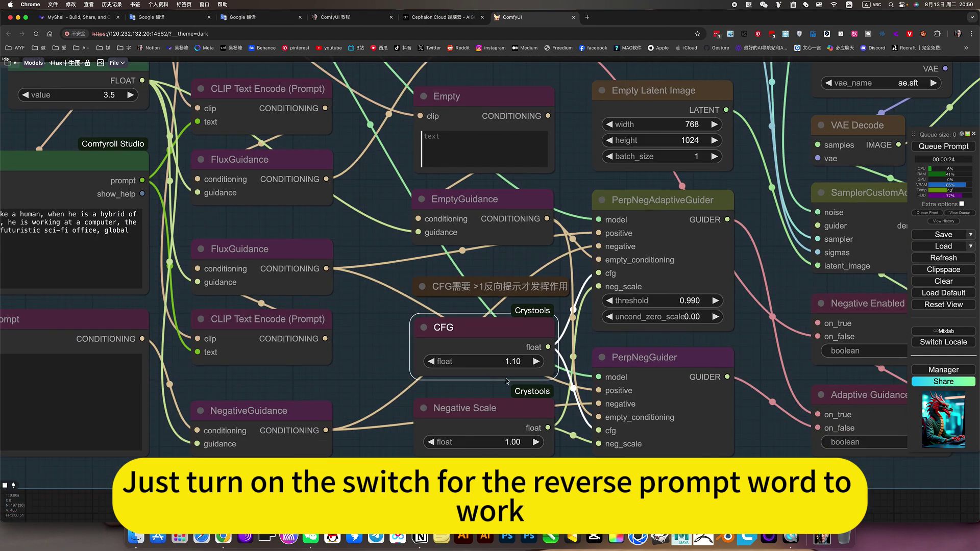
scroll(520, 364, "down", 5)
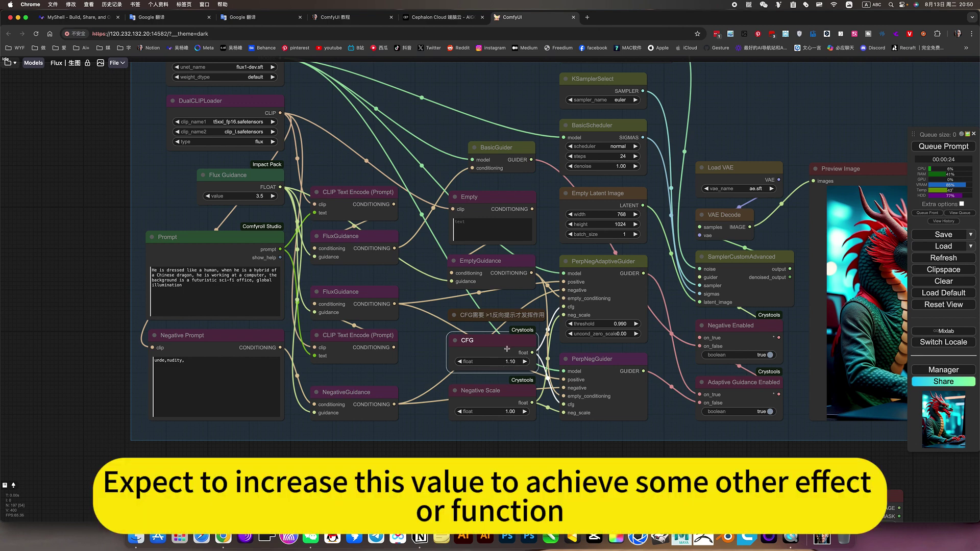
Add "Red Chinese Dragon" to the Negative Prompt node so that its text reads "unde,nudity,Red Chinese Dragon".
scroll(541, 456, "right", 4)
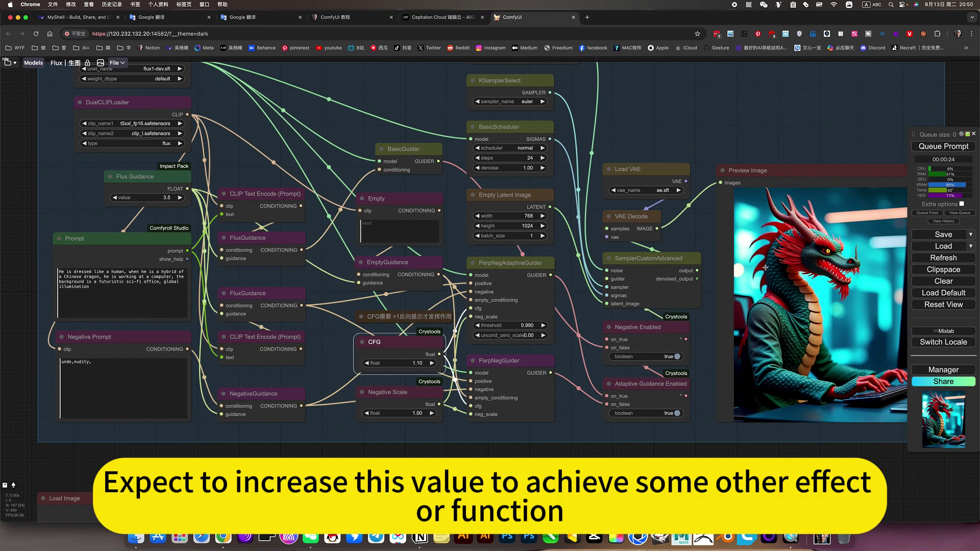
scroll(630, 457, "left", 5)
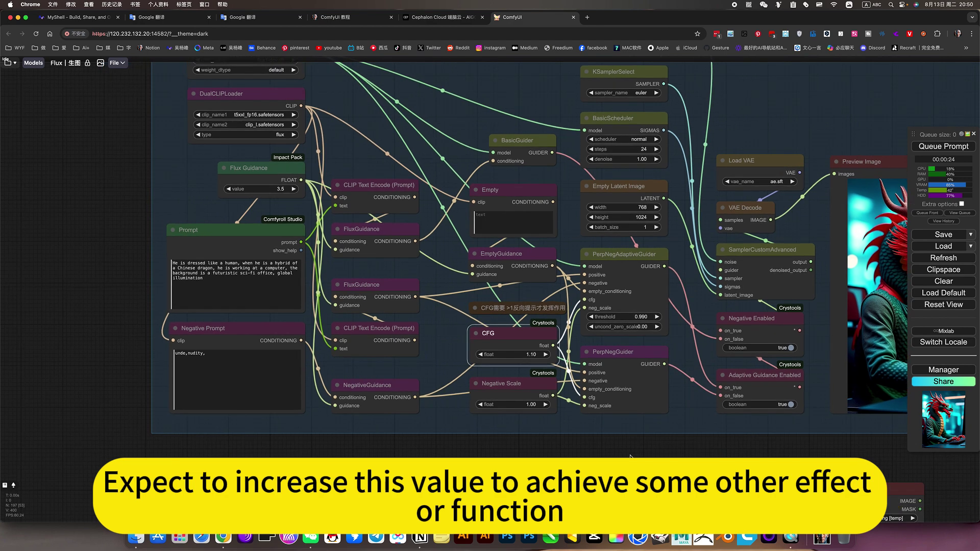
scroll(359, 424, "up", 2)
left_click(242, 363)
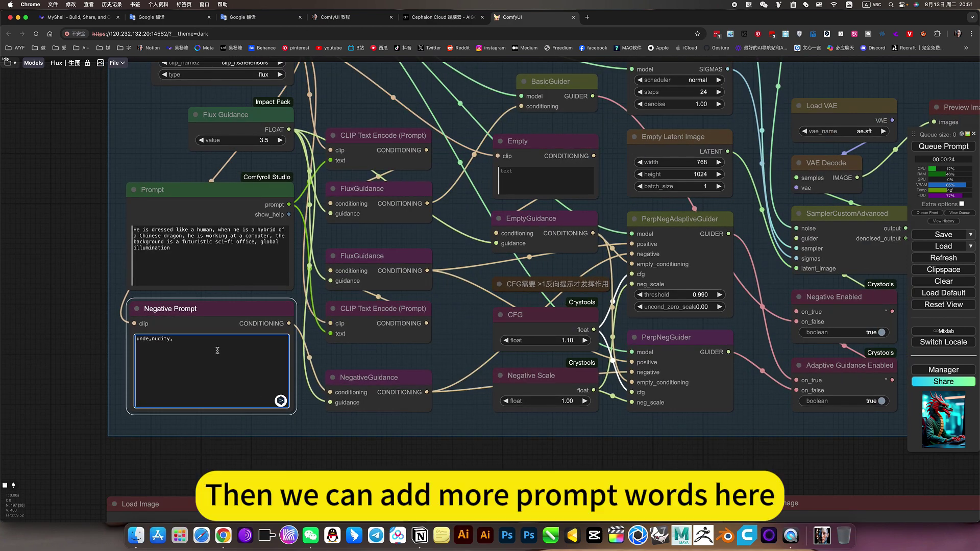
key("super+shift+v")
mouse_move(245, 363)
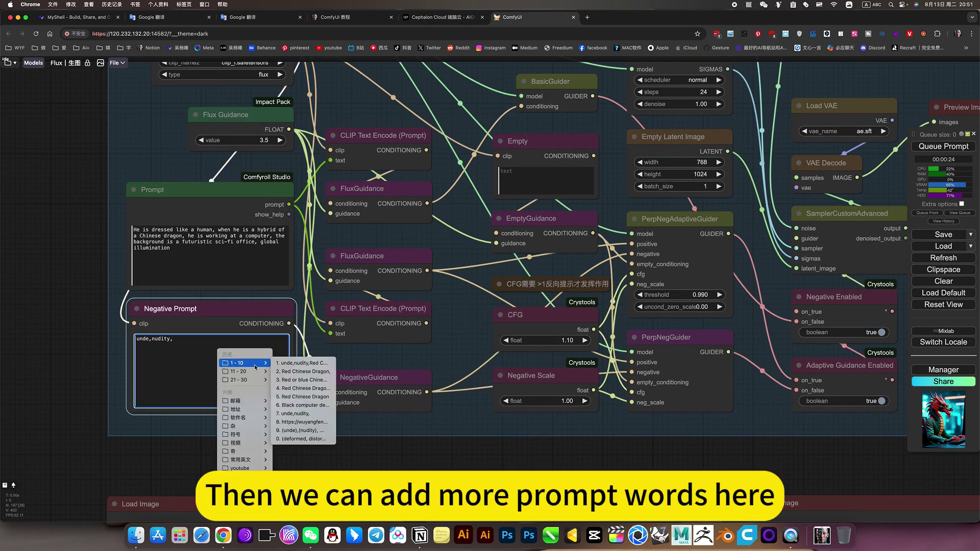
left_click(302, 363)
left_click_drag(176, 341, 209, 340)
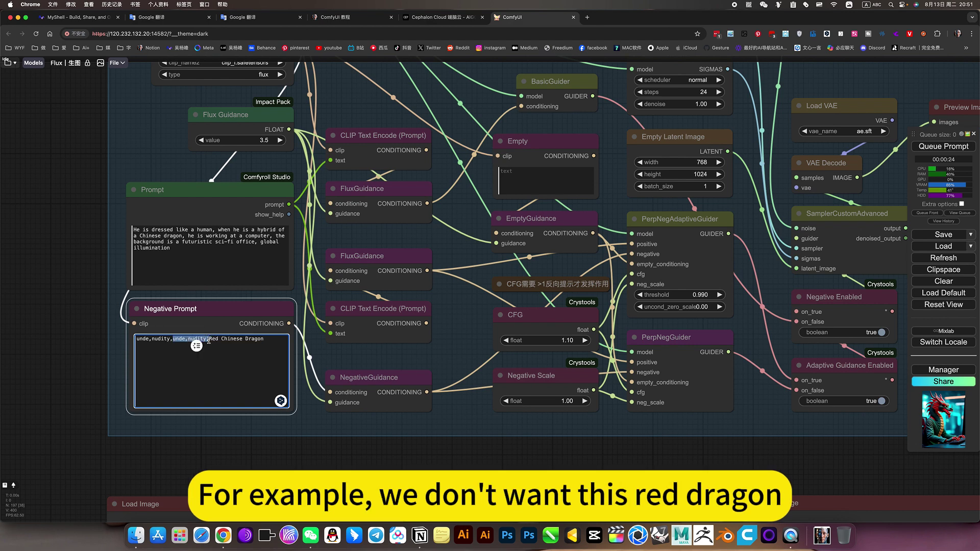
key("BackSpace")
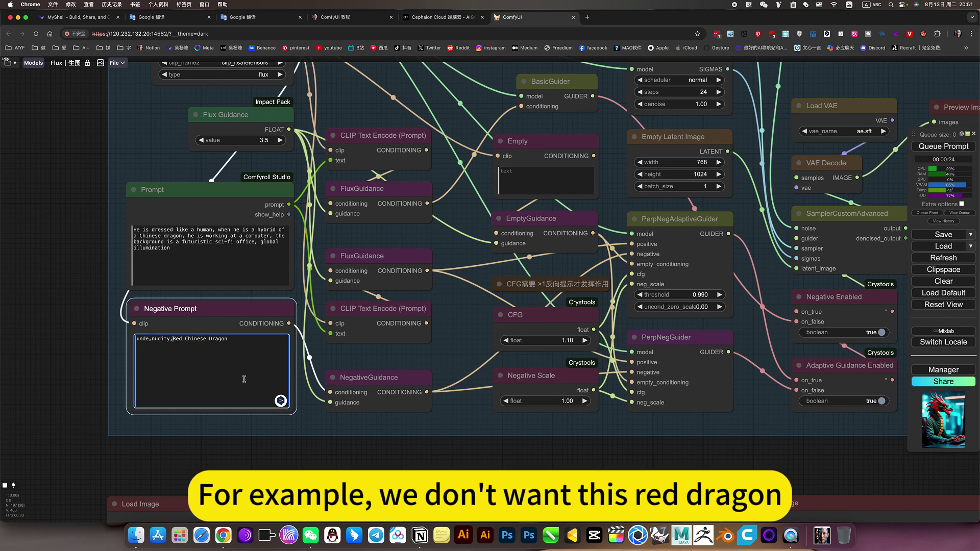
left_click(317, 454)
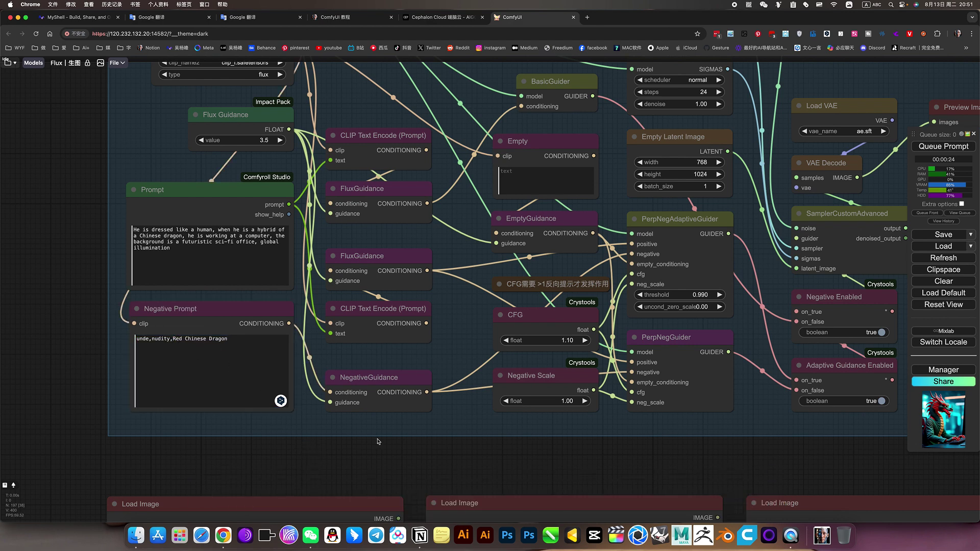
Queue a new generation with the extended negative prompt and inspect the sample pictures below the workflow while it runs.
left_click(930, 147)
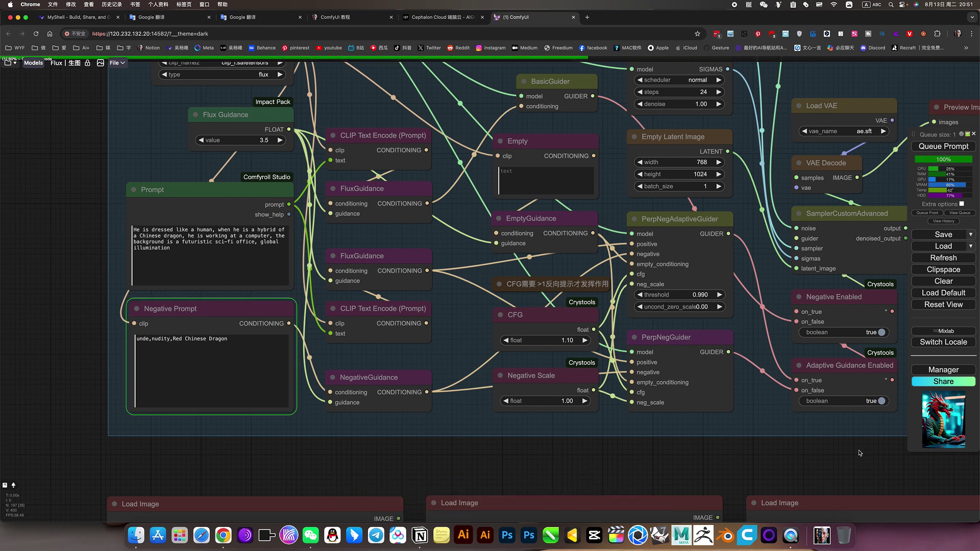
left_click_drag(860, 453, 733, 262)
scroll(574, 469, "down", 1)
scroll(568, 459, "down", 4)
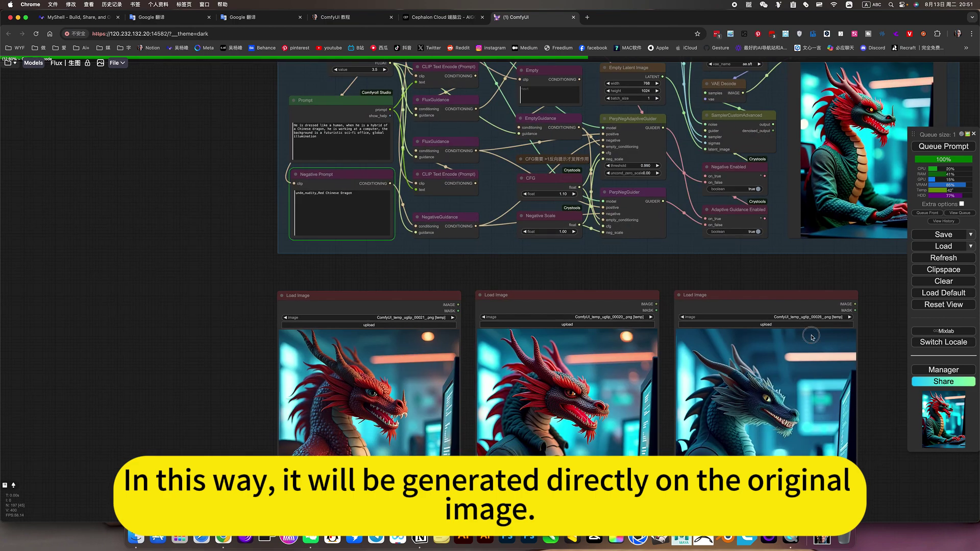
left_click_drag(811, 337, 725, 163)
scroll(702, 212, "up", 6)
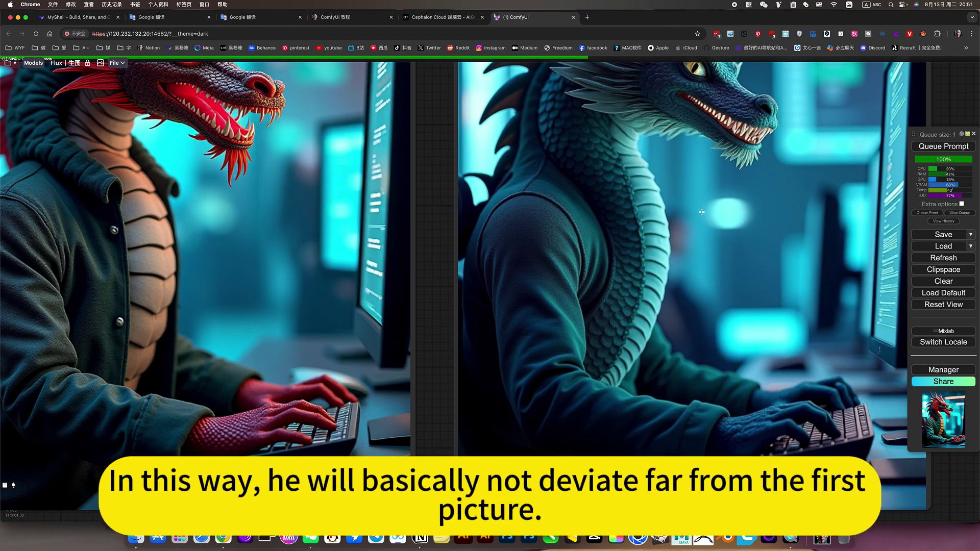
Compare the dragons' colour, clothing and pose side by side across the three Load Image nodes.
scroll(702, 212, "down", 6)
left_click_drag(665, 448, 754, 475)
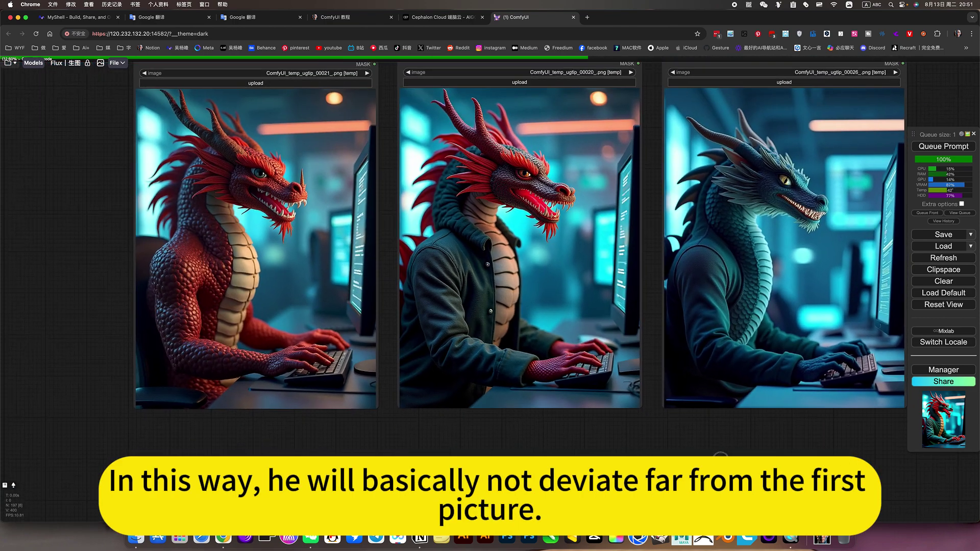
left_click(450, 435)
left_click_drag(449, 435, 681, 461)
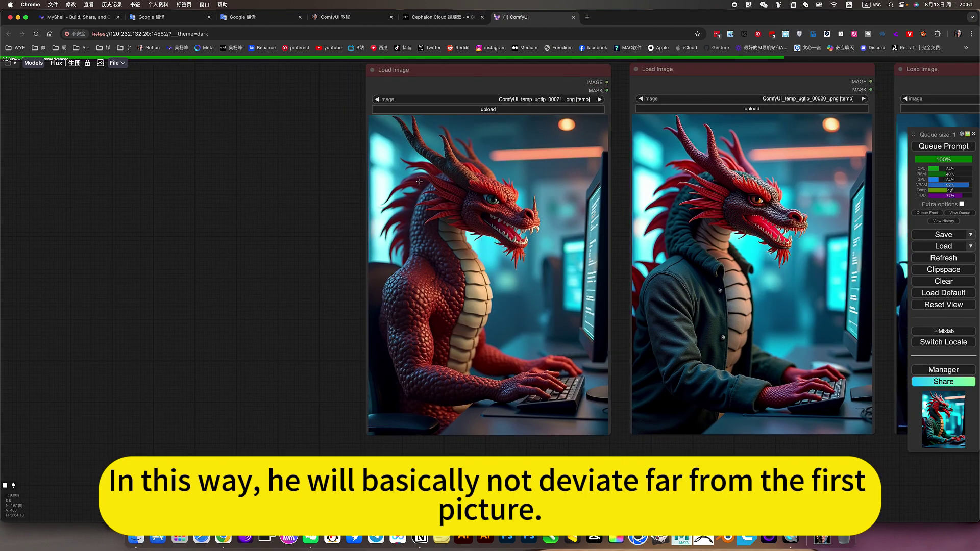
left_click_drag(323, 295, 192, 323)
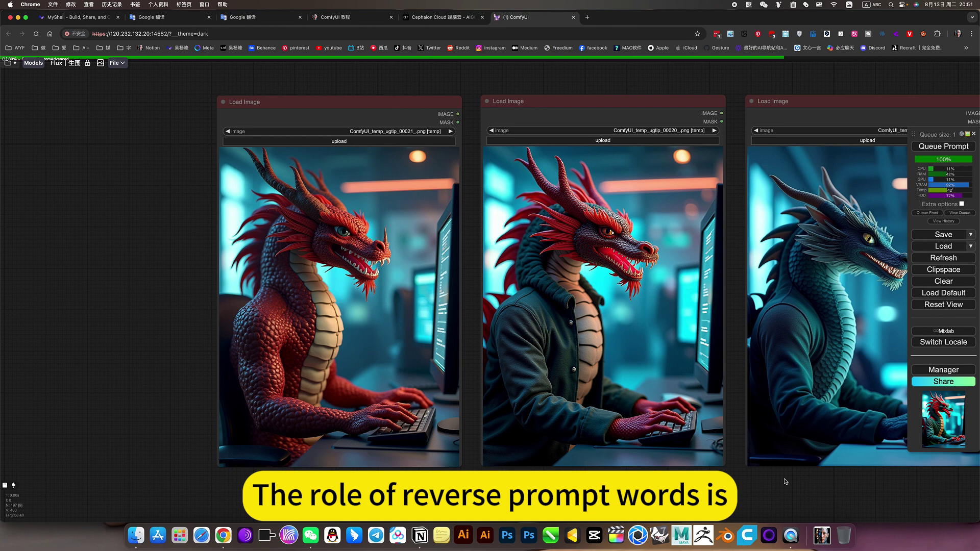
left_click_drag(735, 493, 661, 494)
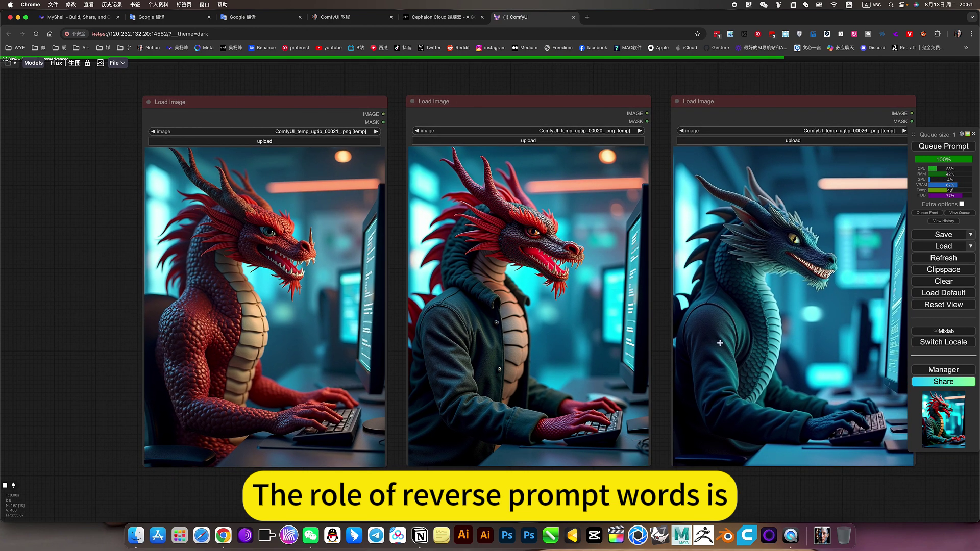
scroll(724, 329, "up", 1)
scroll(476, 333, "down", 4)
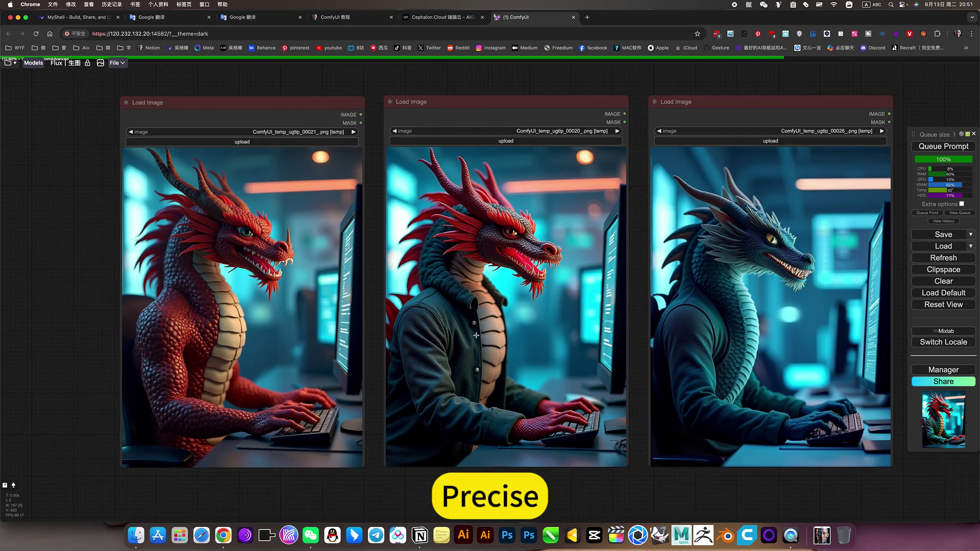
scroll(481, 315, "up", 4)
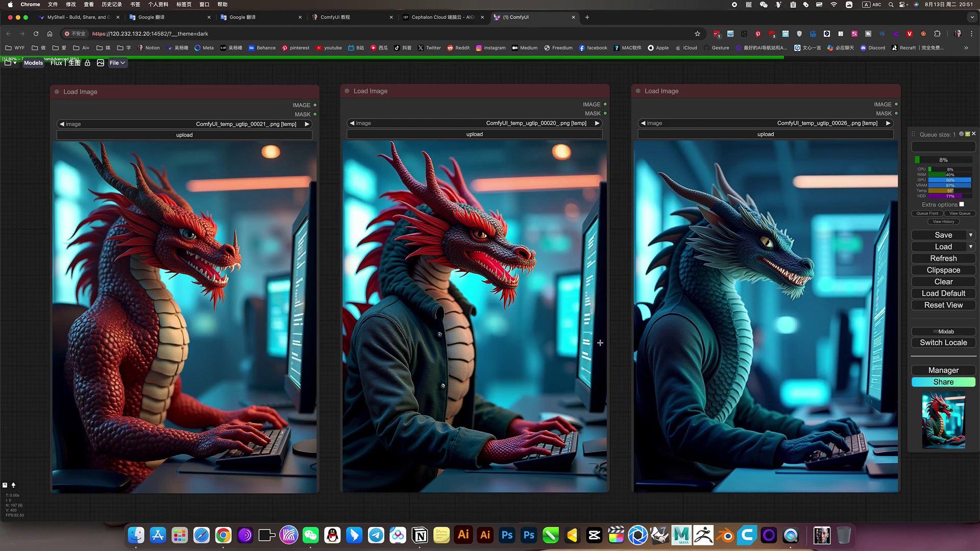
scroll(817, 354, "down", 6)
Move the third Load Image node slightly away from the middle one and go through the three sample pictures.
left_click_drag(811, 313, 789, 392)
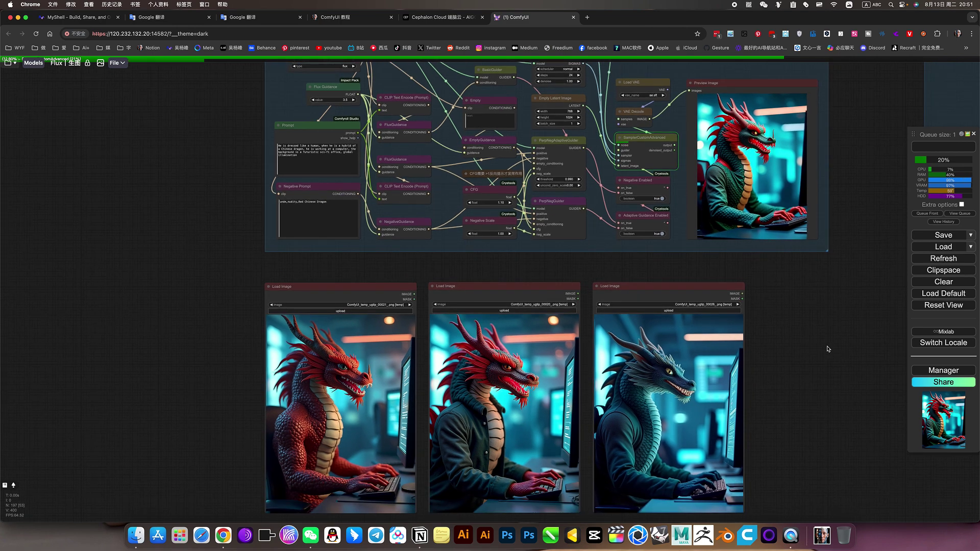
scroll(805, 396, "up", 3)
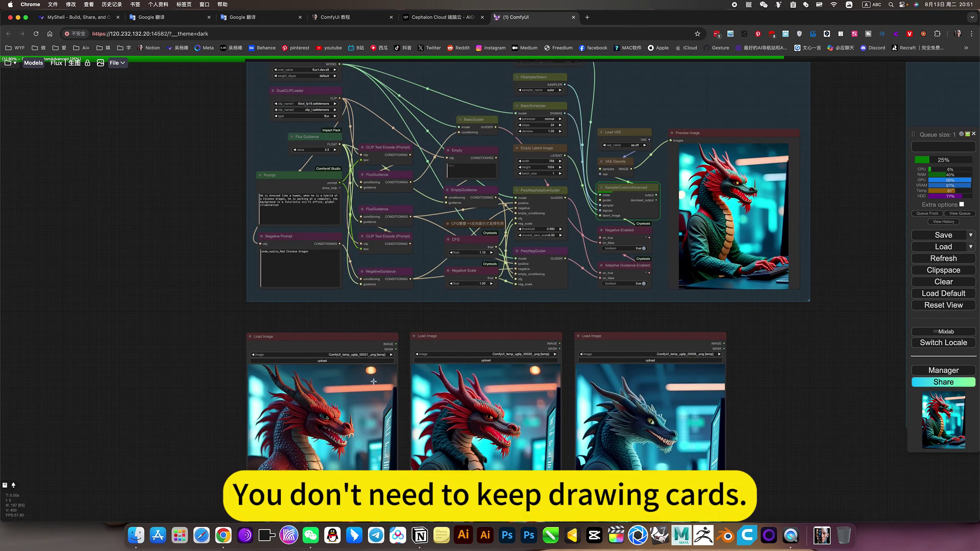
scroll(803, 354, "down", 3)
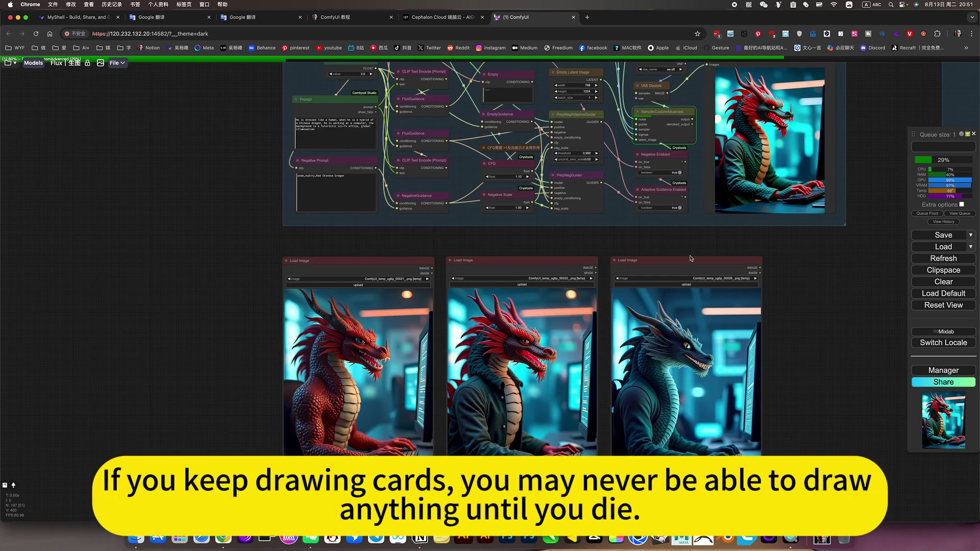
mouse_move(684, 259)
left_mouse_down()
mouse_move(542, 262)
mouse_move(551, 282)
mouse_move(684, 302)
mouse_move(755, 278)
mouse_move(740, 261)
mouse_move(700, 256)
left_mouse_up()
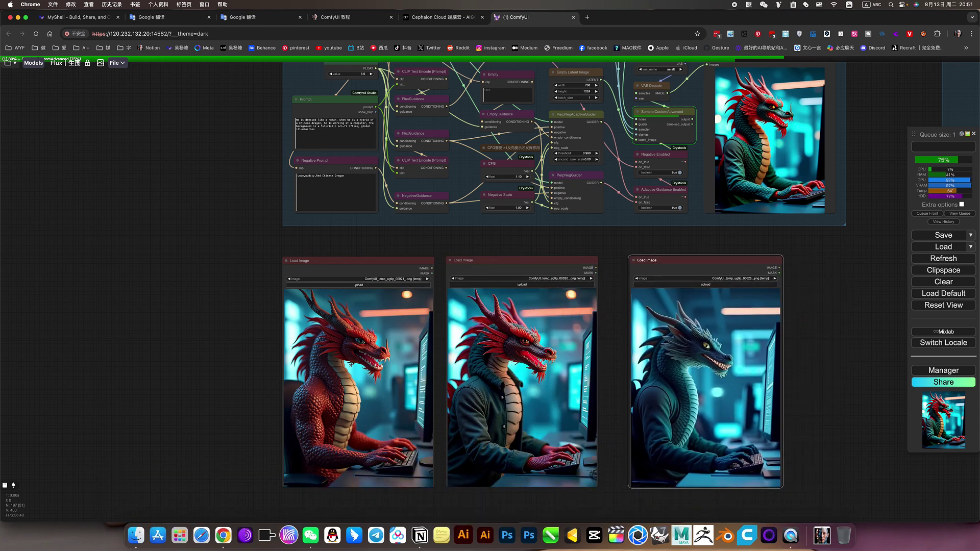
left_click(352, 364)
left_click(521, 376)
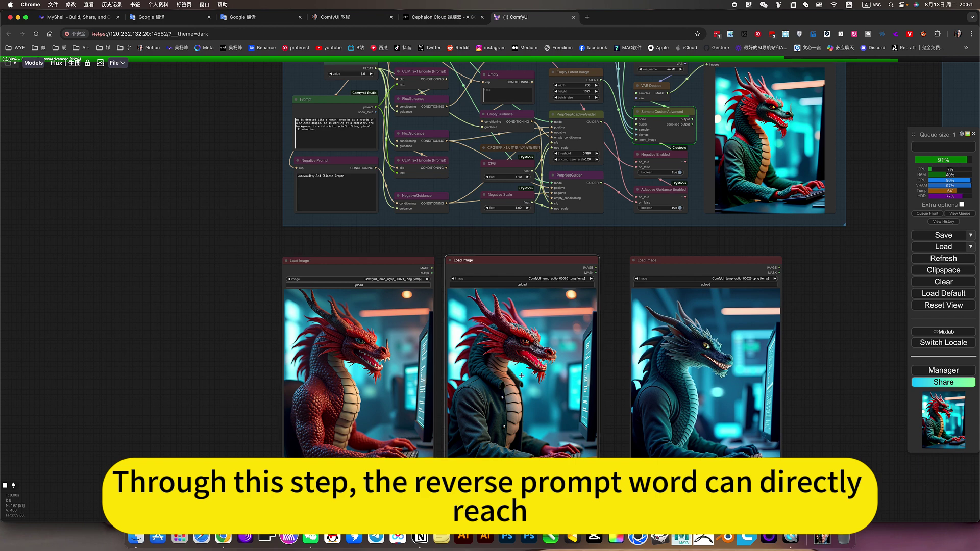
left_click(755, 401)
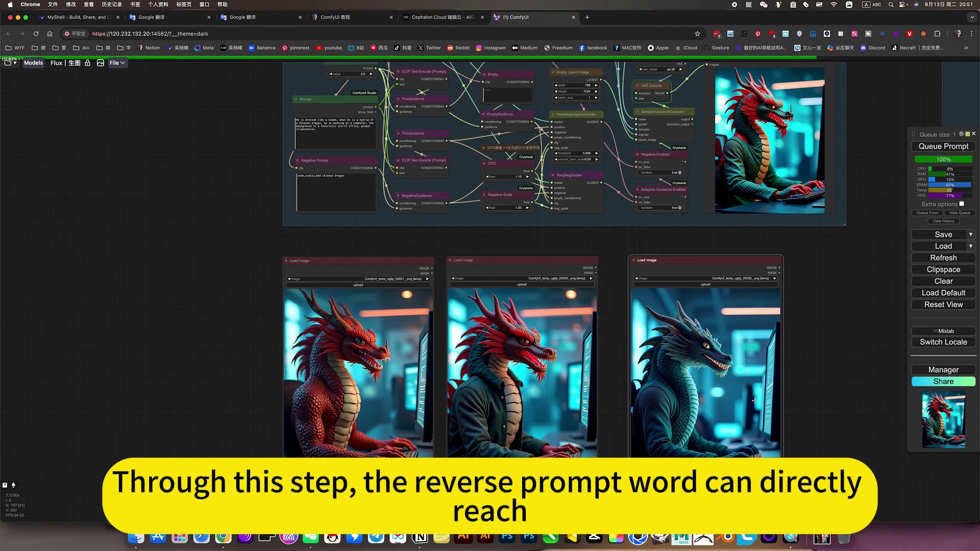
left_click(367, 260)
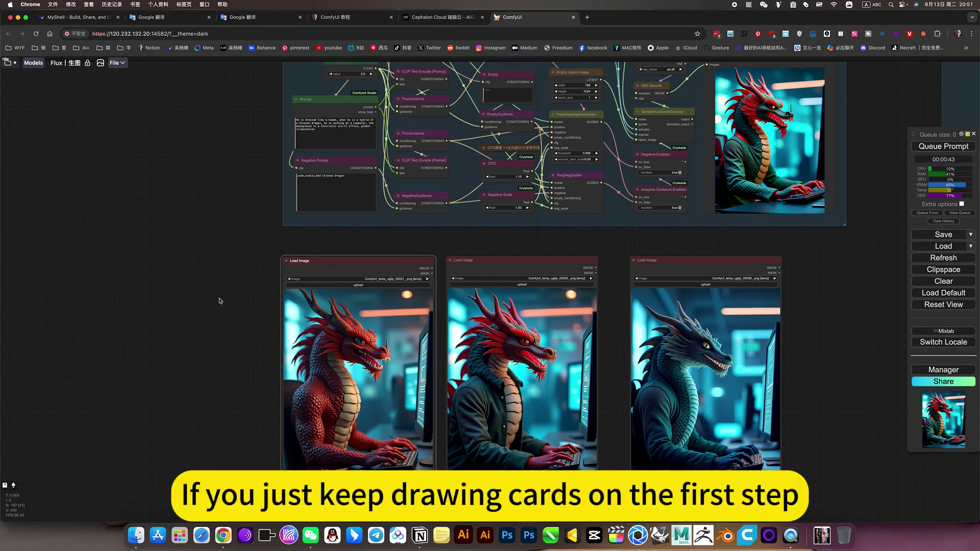
Examine the prompt, CFG and guider nodes of the negative prompt workflow and the newly generated dragon in the Preview Image node.
scroll(219, 329, "up", 3)
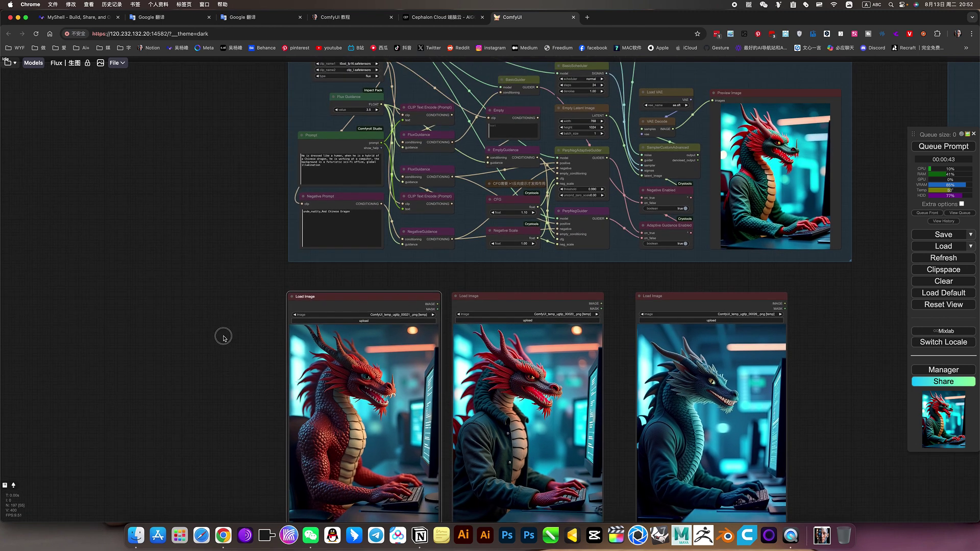
scroll(527, 283, "up", 5)
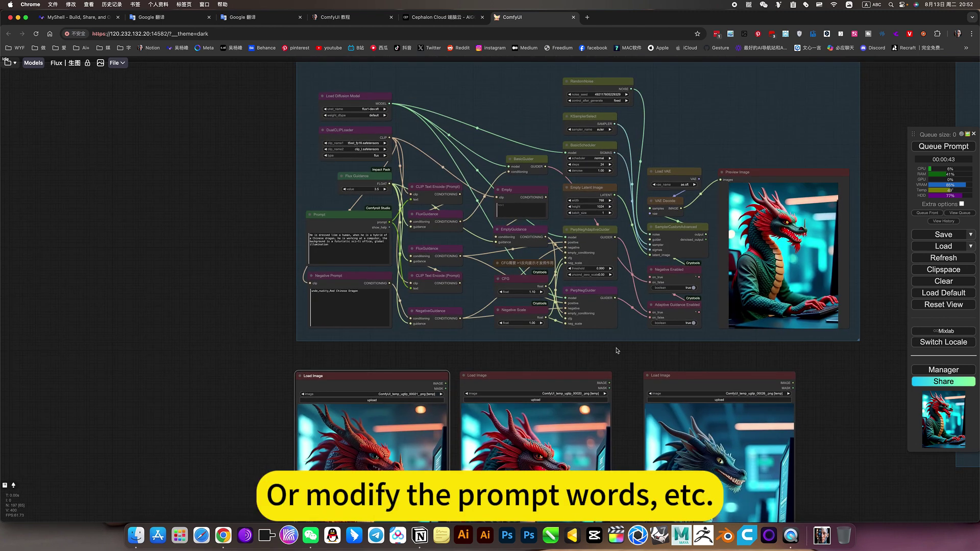
scroll(635, 378, "up", 2)
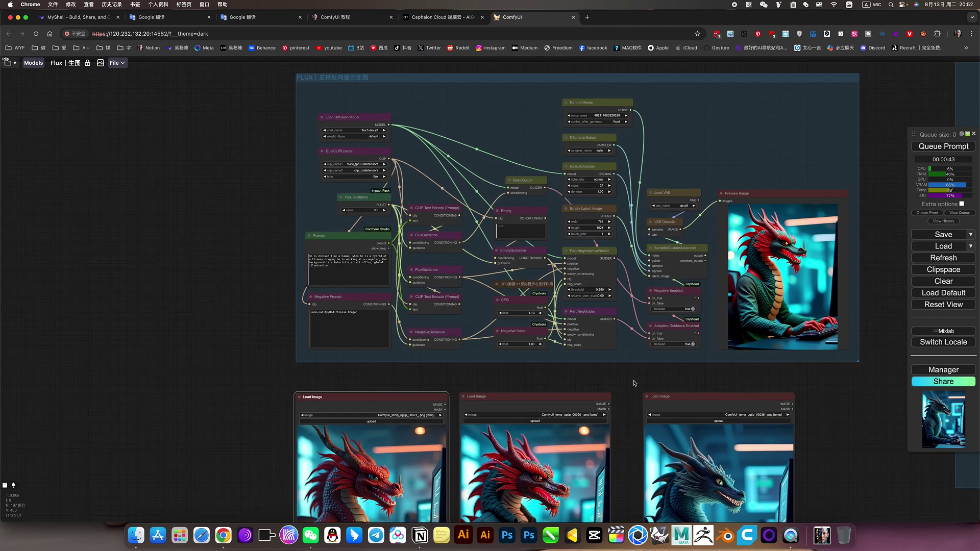
scroll(506, 315, "up", 3)
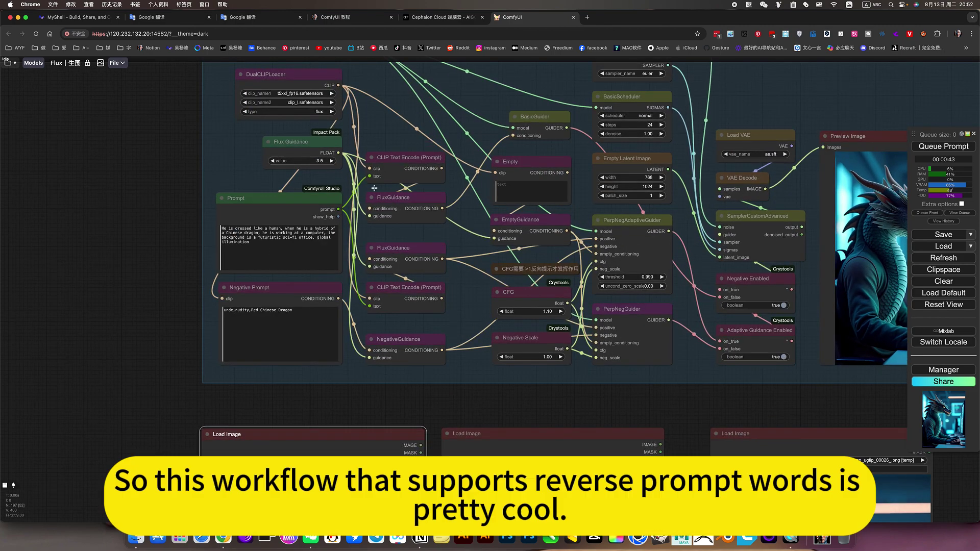
scroll(526, 287, "down", 1)
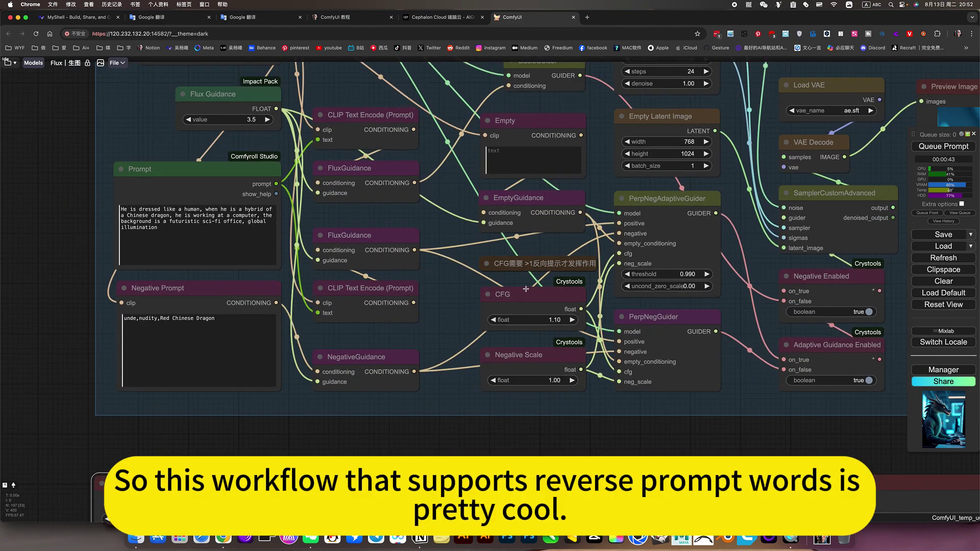
scroll(658, 404, "up", 3)
scroll(659, 403, "right", 3)
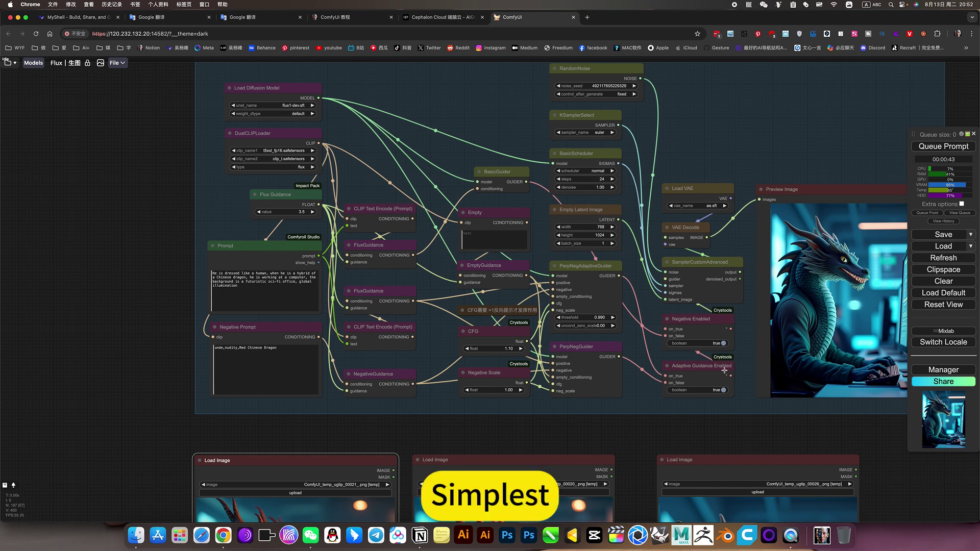
left_click_drag(638, 380, 529, 389)
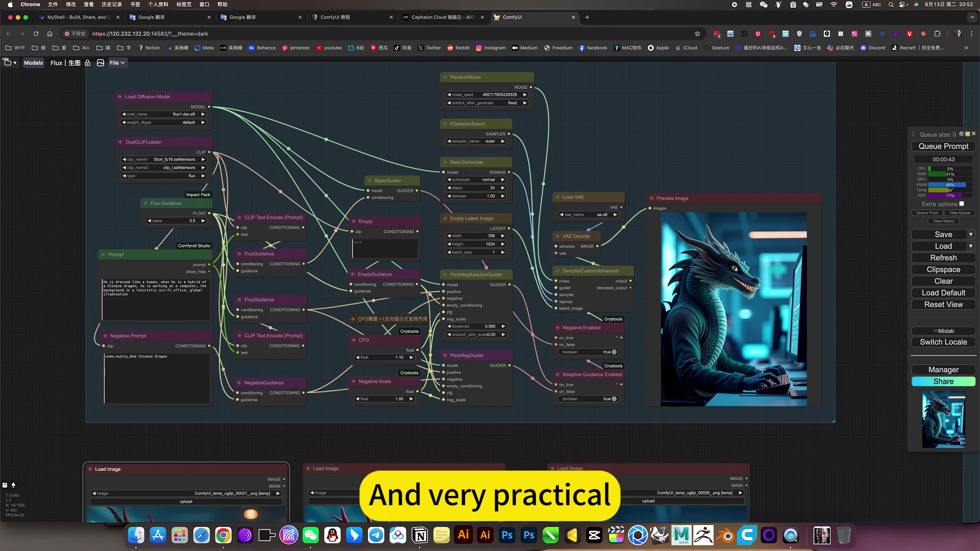
scroll(725, 320, "up", 4)
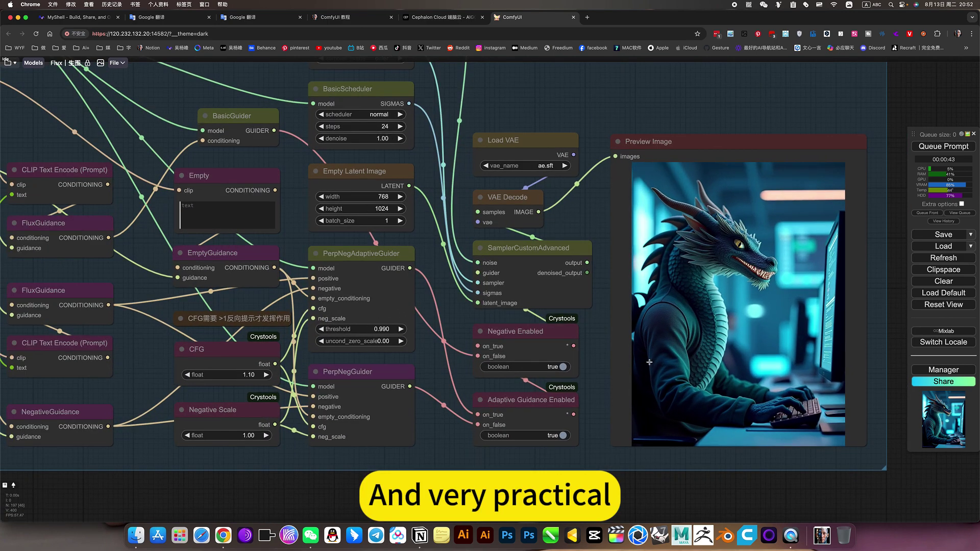
scroll(650, 362, "down", 4)
Shift the middle Load Image node to space the three samples evenly, and check the CFG node's float value.
left_click_drag(585, 469, 797, 319)
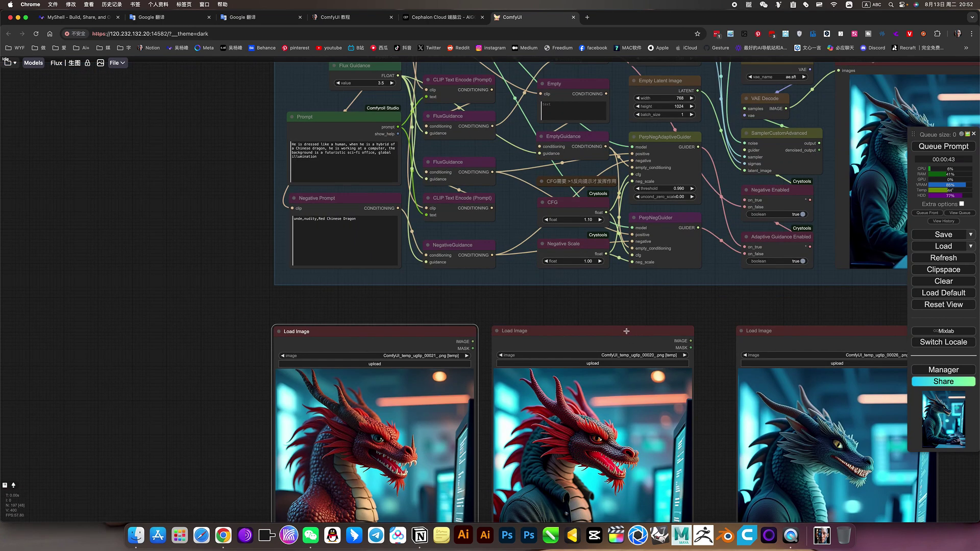
left_click_drag(639, 317, 651, 329)
scroll(600, 281, "up", 3)
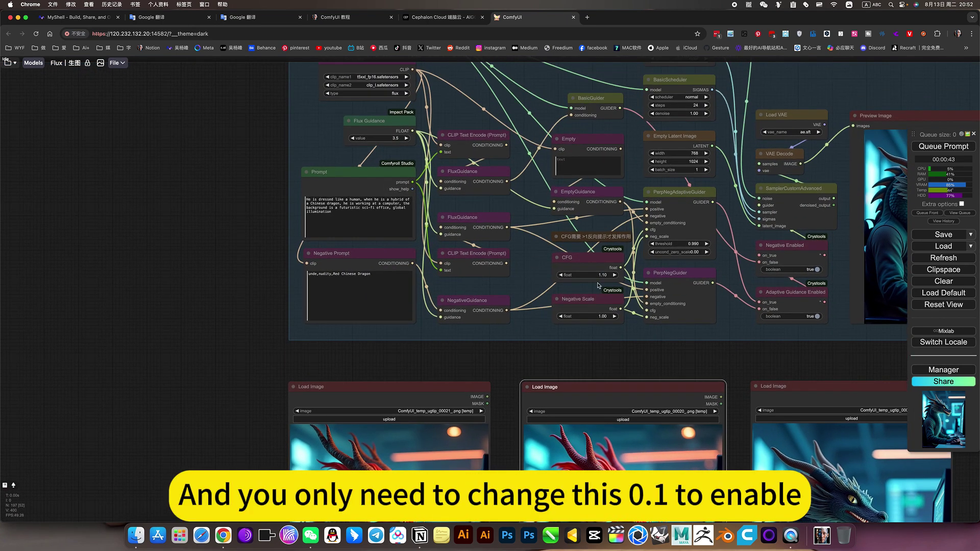
scroll(601, 281, "up", 14)
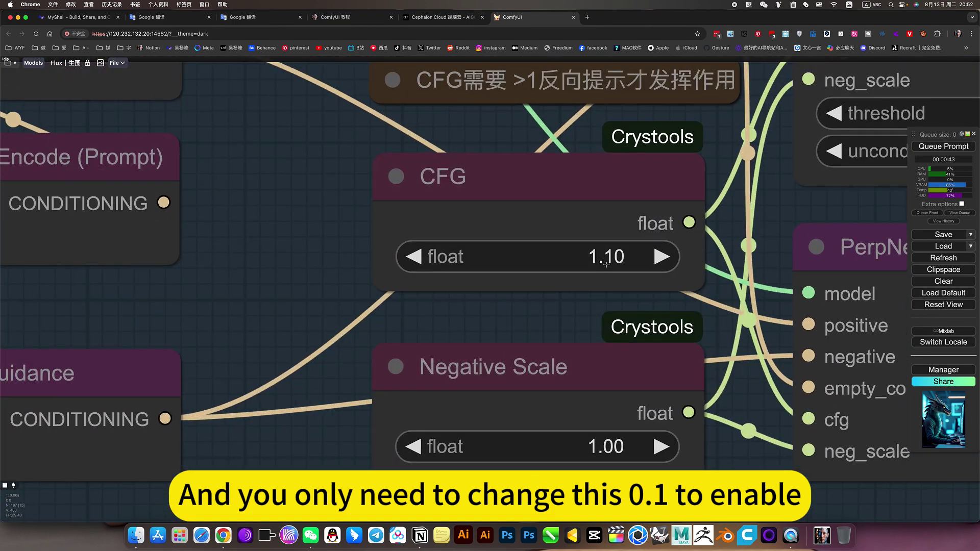
scroll(591, 283, "down", 5)
scroll(591, 283, "down", 7)
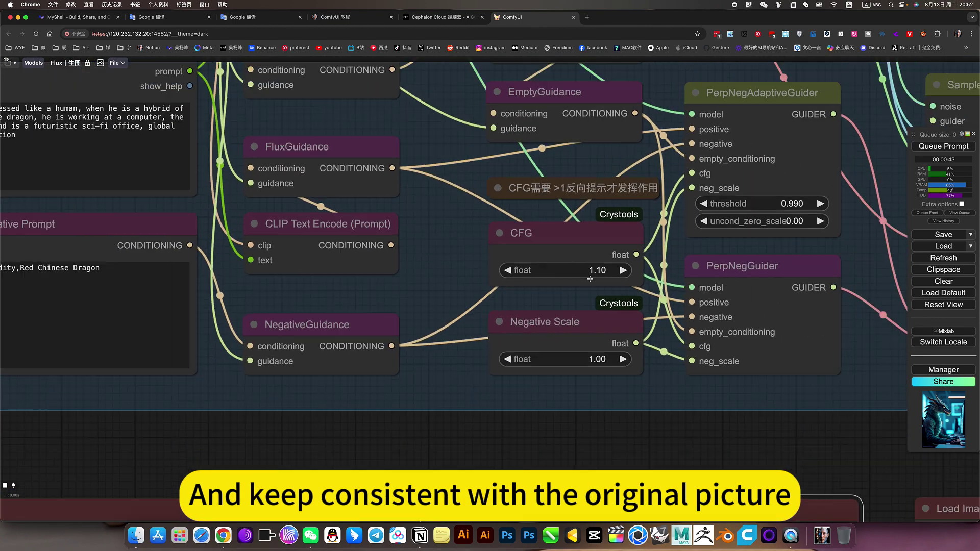
Compare the three sample dragon pictures with the negative prompt settings, and review the complete Flux workflow with its generated preview.
scroll(458, 395, "down", 5)
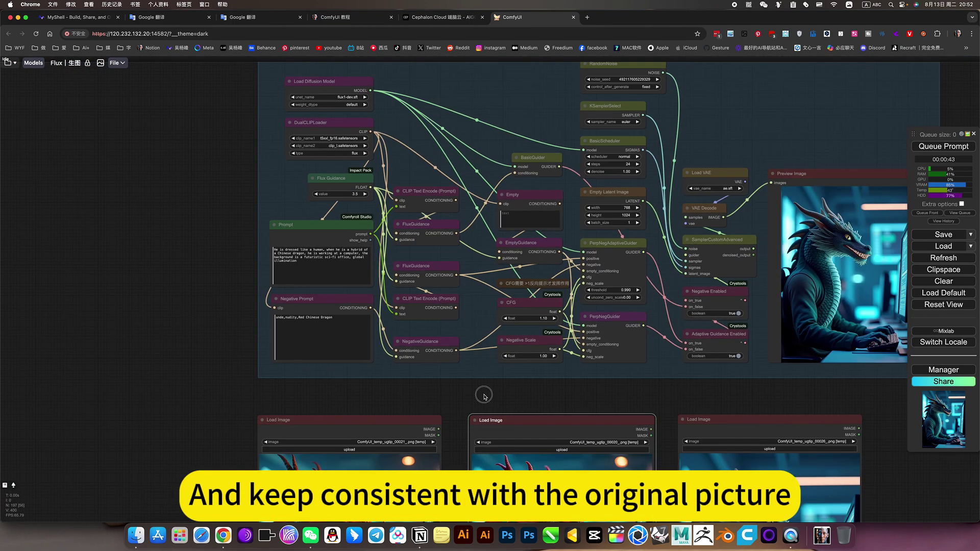
left_click_drag(484, 395, 482, 226)
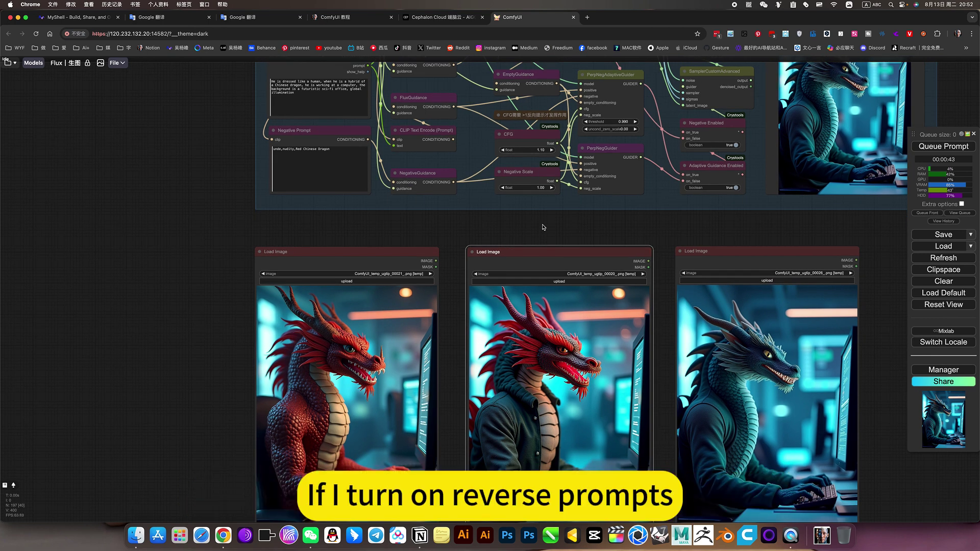
scroll(551, 258, "up", 4)
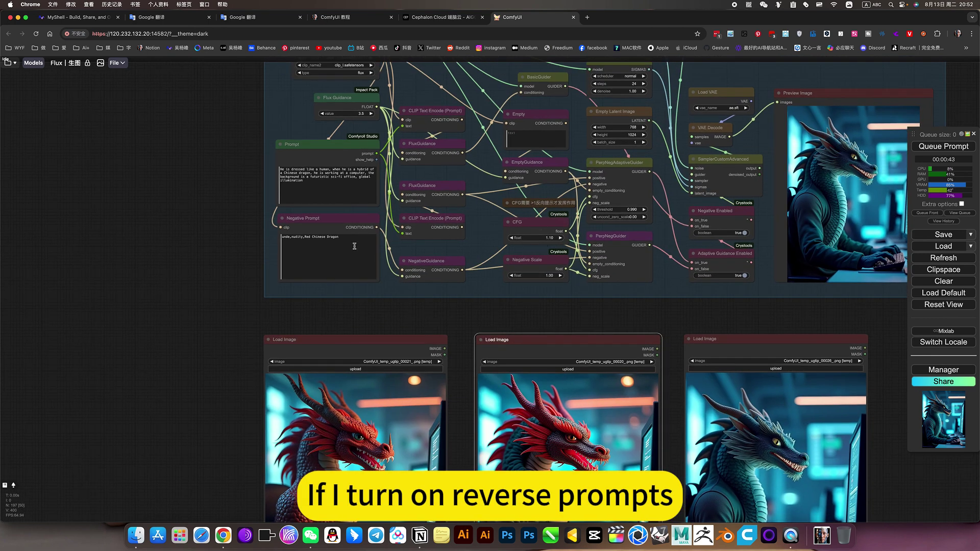
left_click(375, 462)
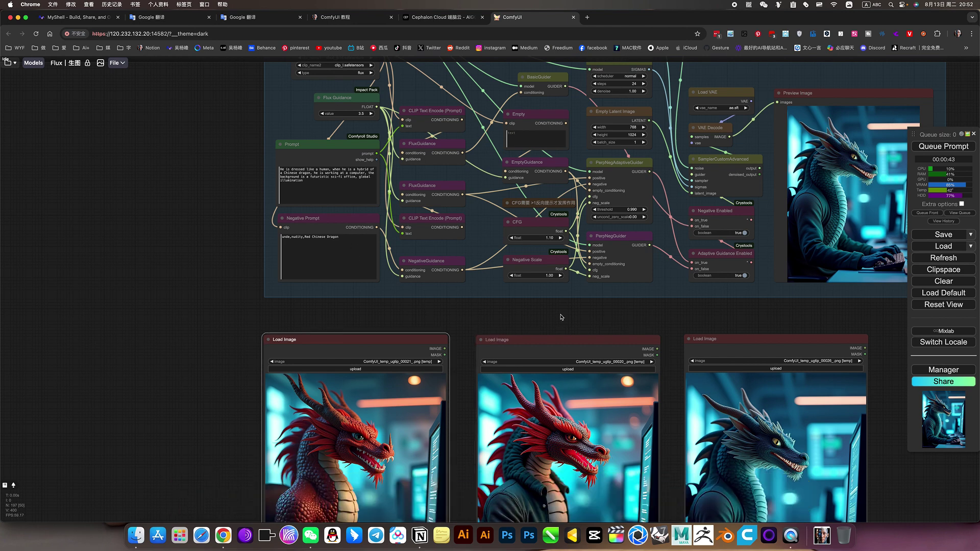
left_click_drag(562, 317, 482, 453)
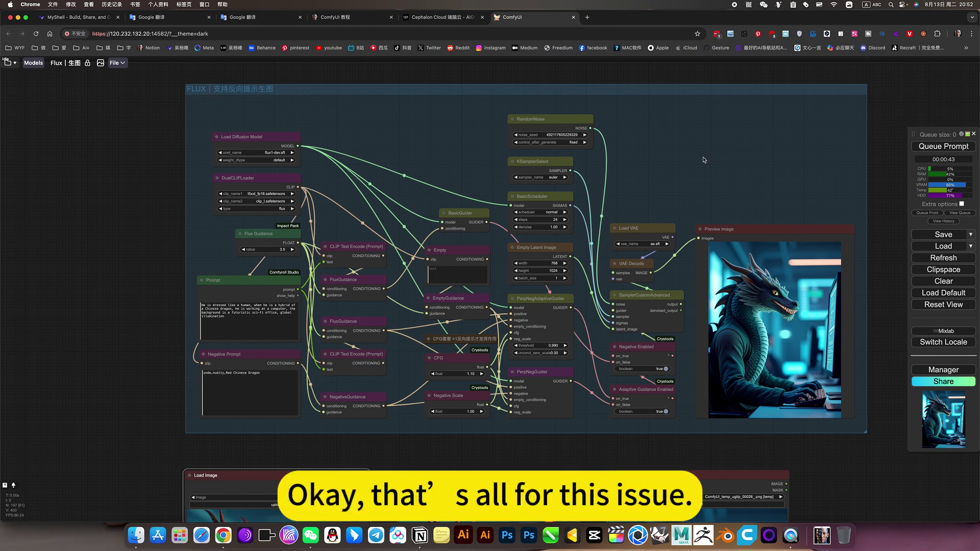
scroll(702, 160, "down", 2)
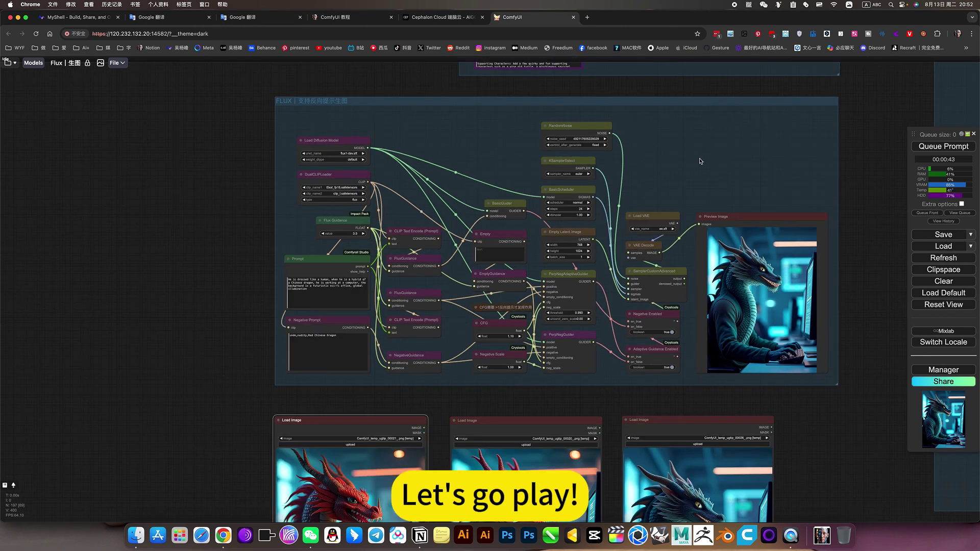